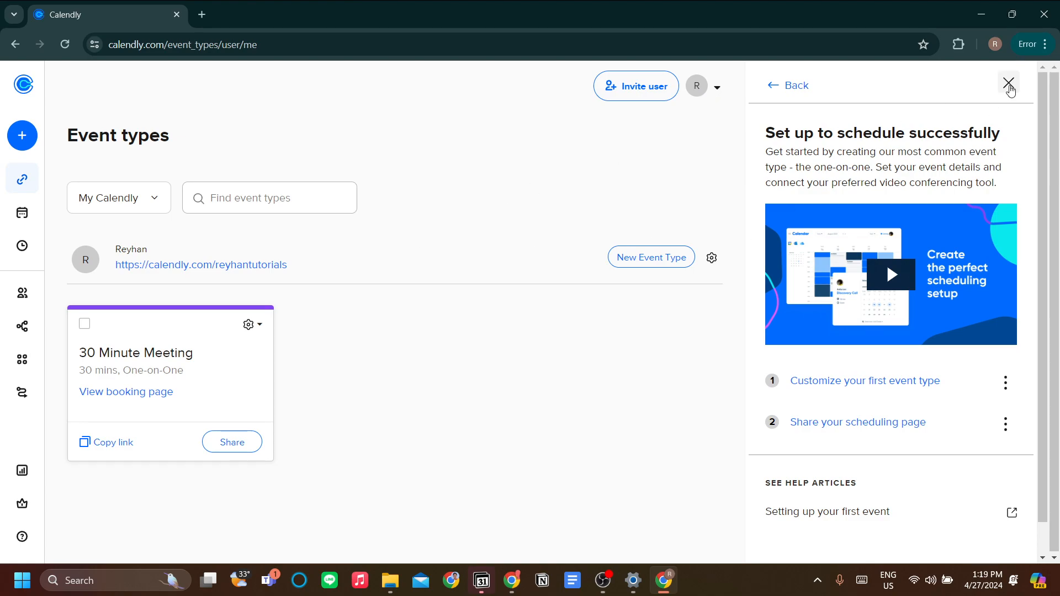
Close the setup guide and preview the 30 Minute Meeting booking page, checking the time slots offered for April 29
click(1008, 83)
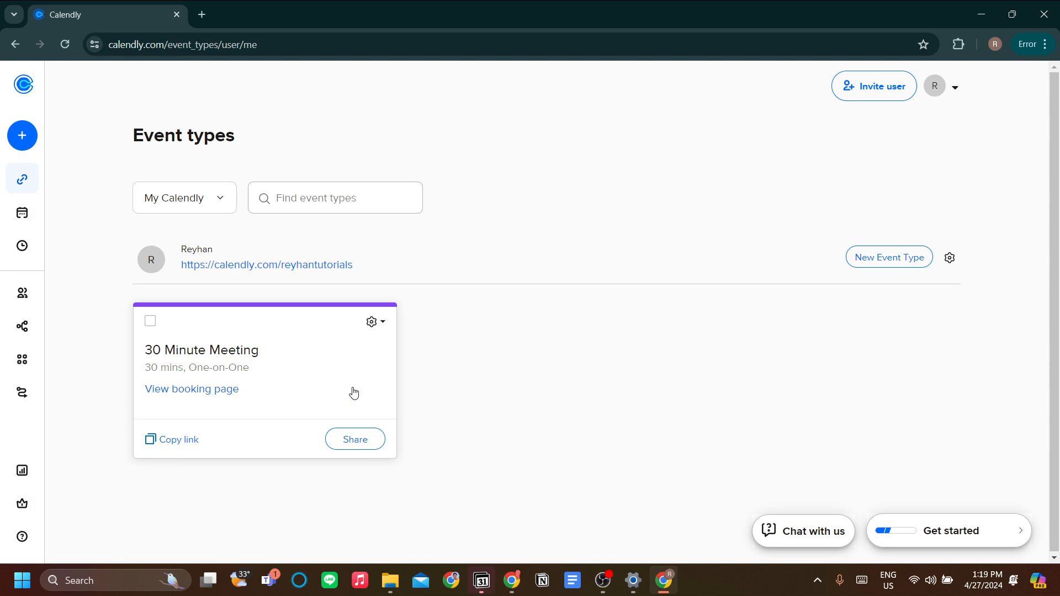
click(226, 392)
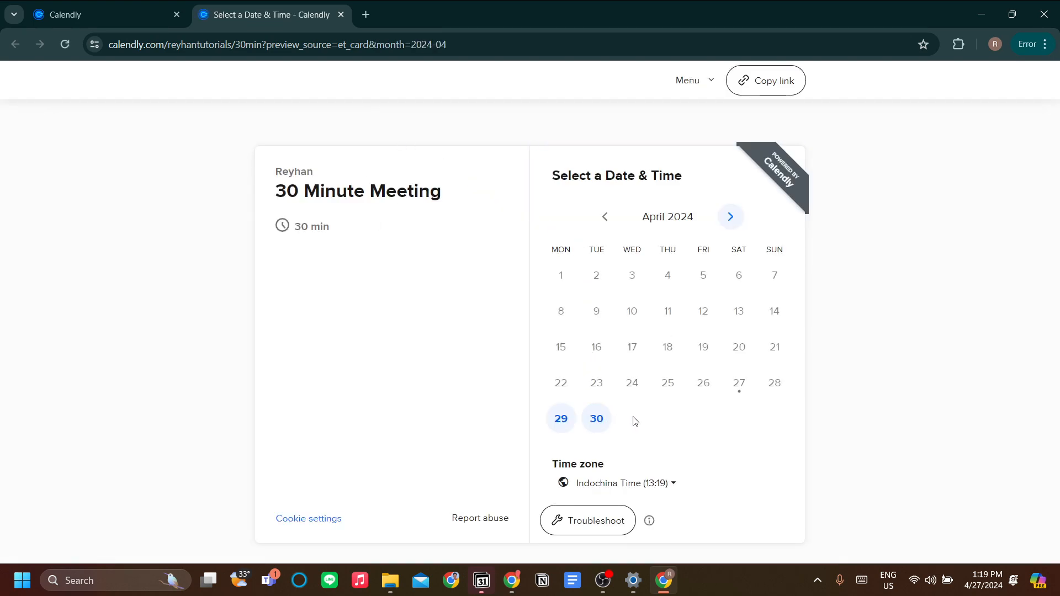
click(571, 429)
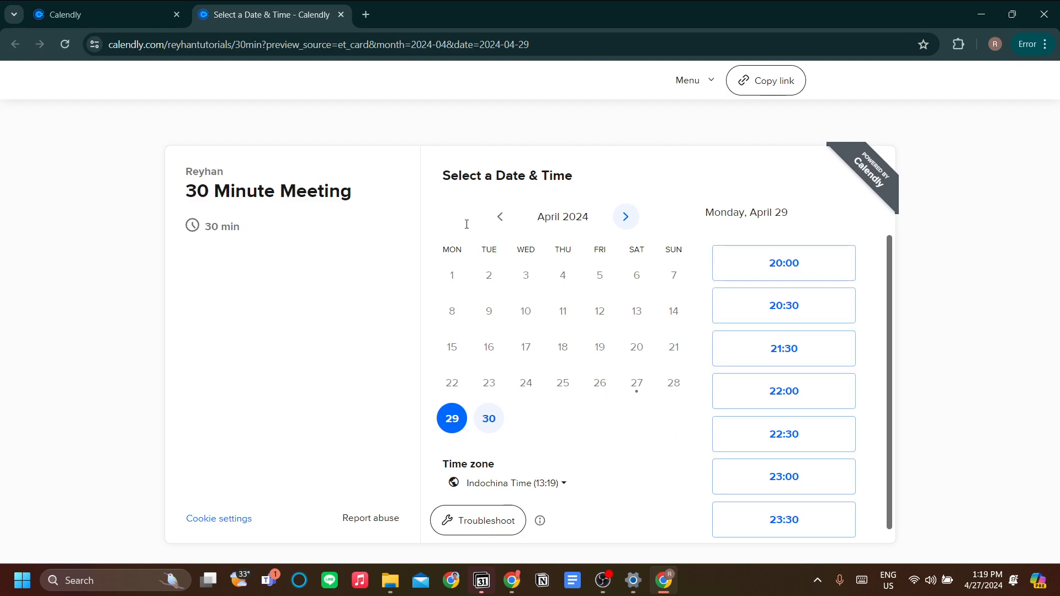
click(341, 15)
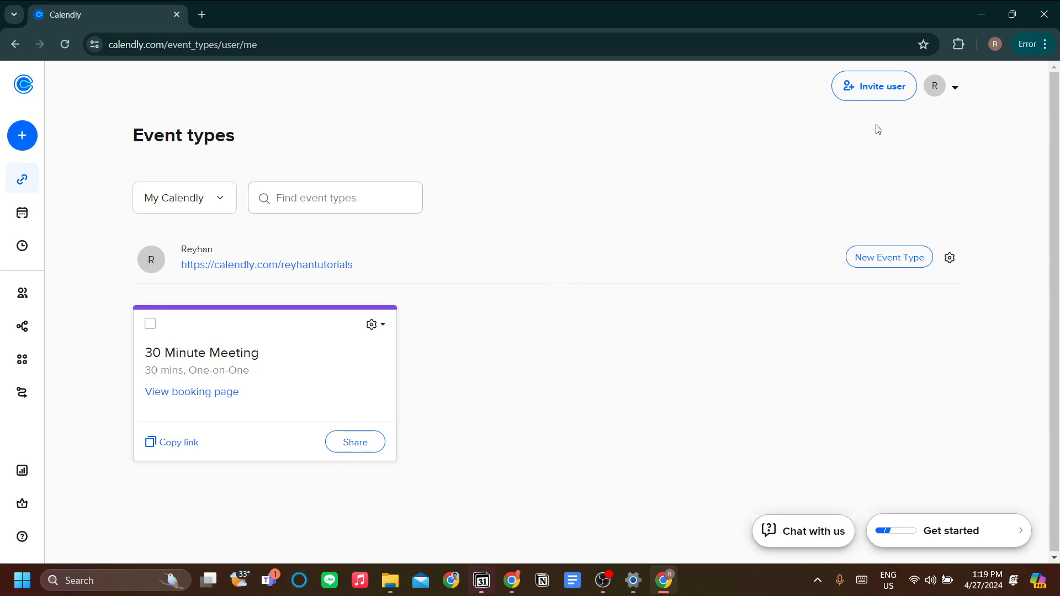
Review the connected Google account and the conflict settings on the account's Calendar sync page, and return to the home page
click(954, 92)
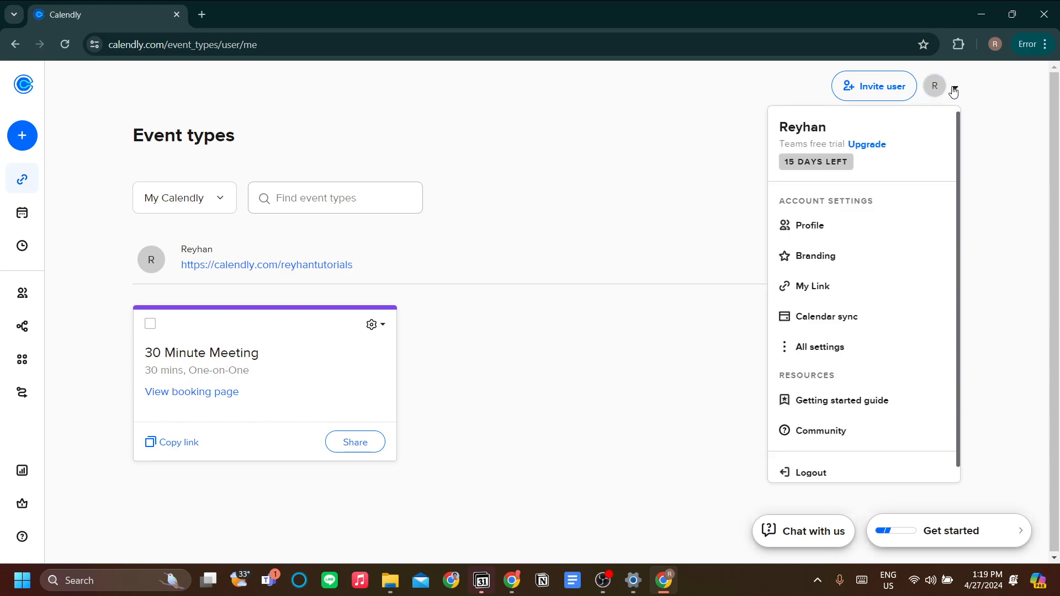
scroll(893, 326, down, 1)
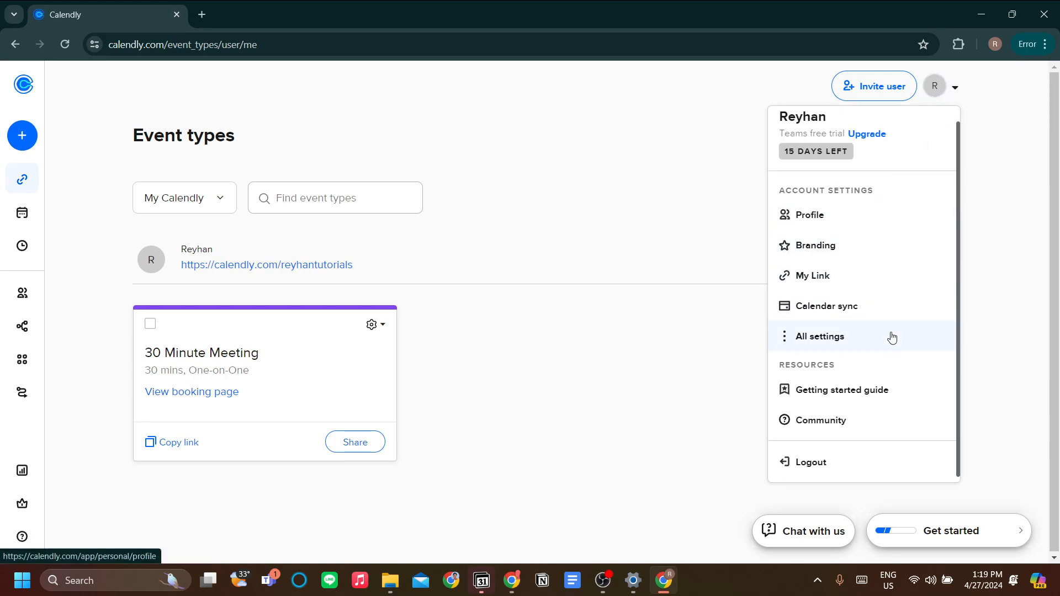
click(839, 305)
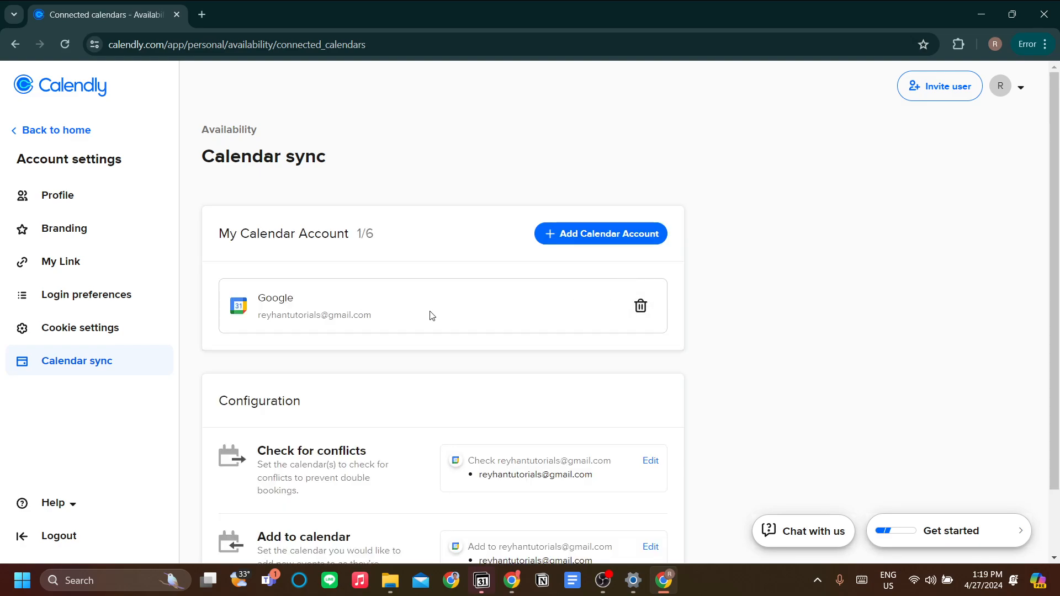
scroll(476, 346, down, 1)
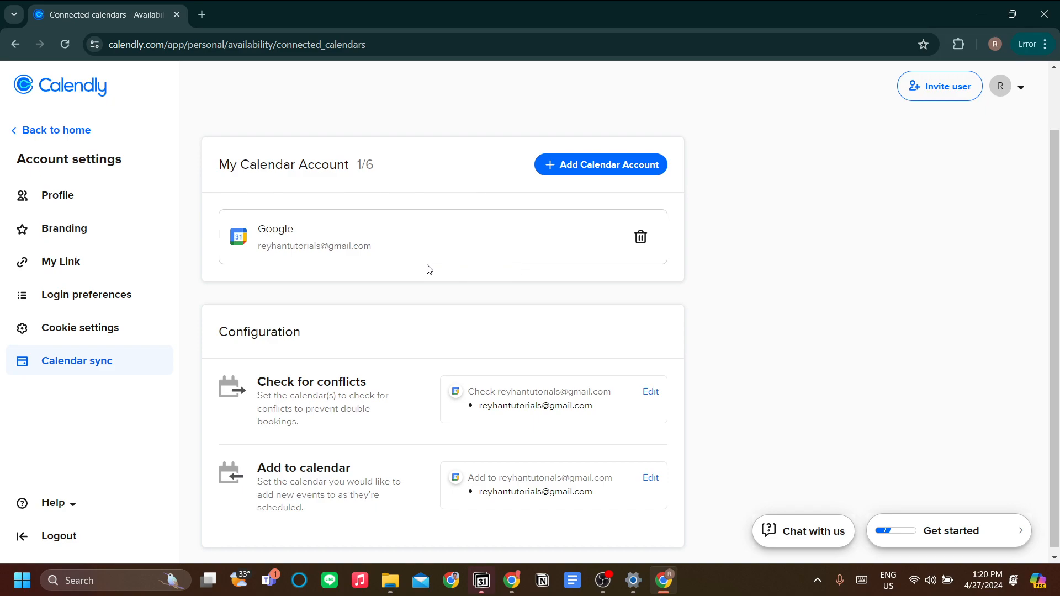
scroll(431, 270, up, 1)
drag(381, 320, 264, 314)
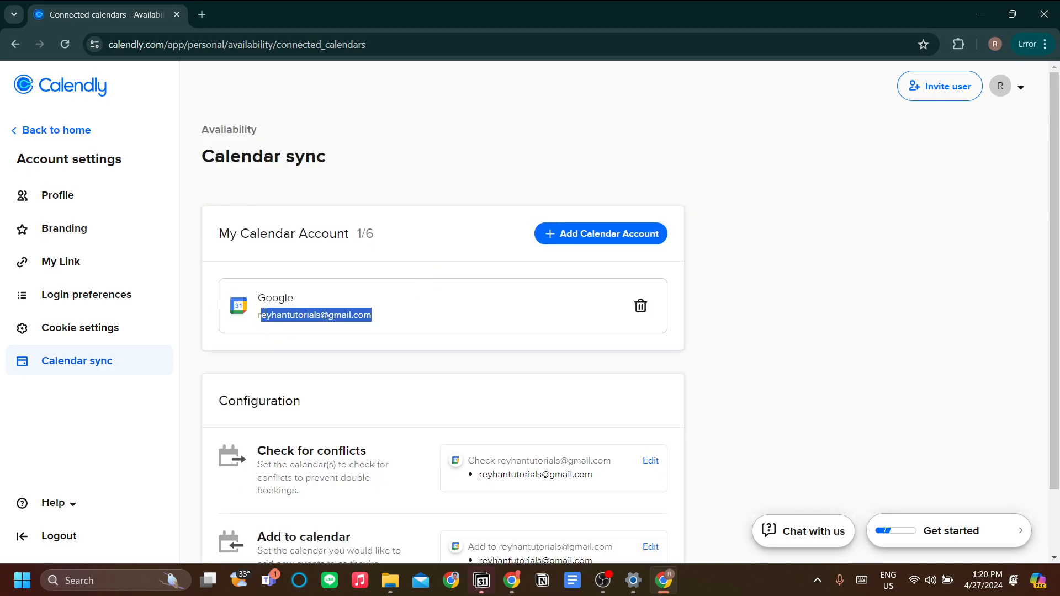
click(384, 343)
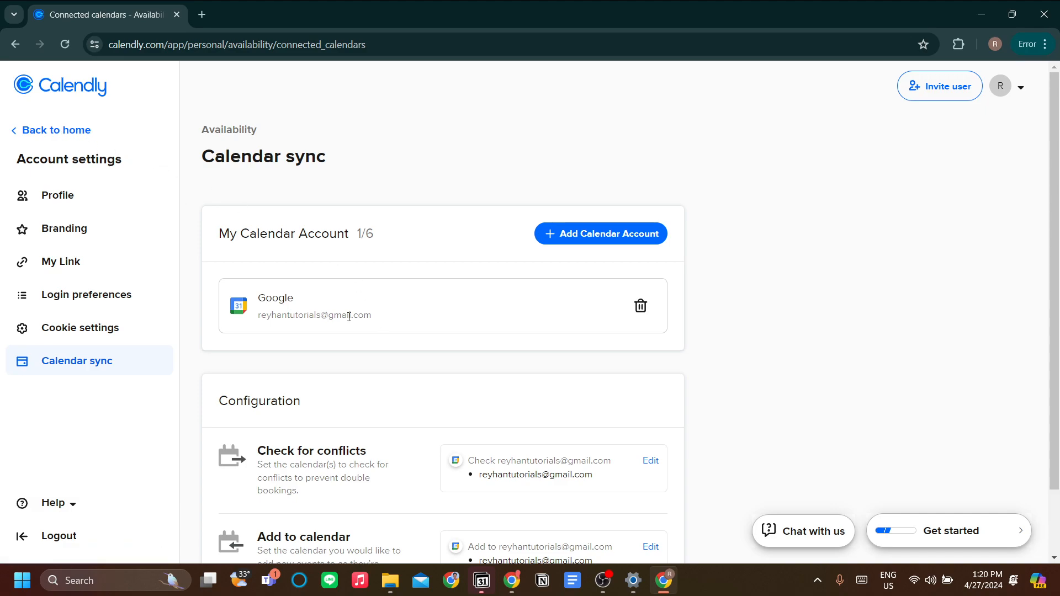
drag(360, 317, 386, 335)
click(385, 336)
click(49, 133)
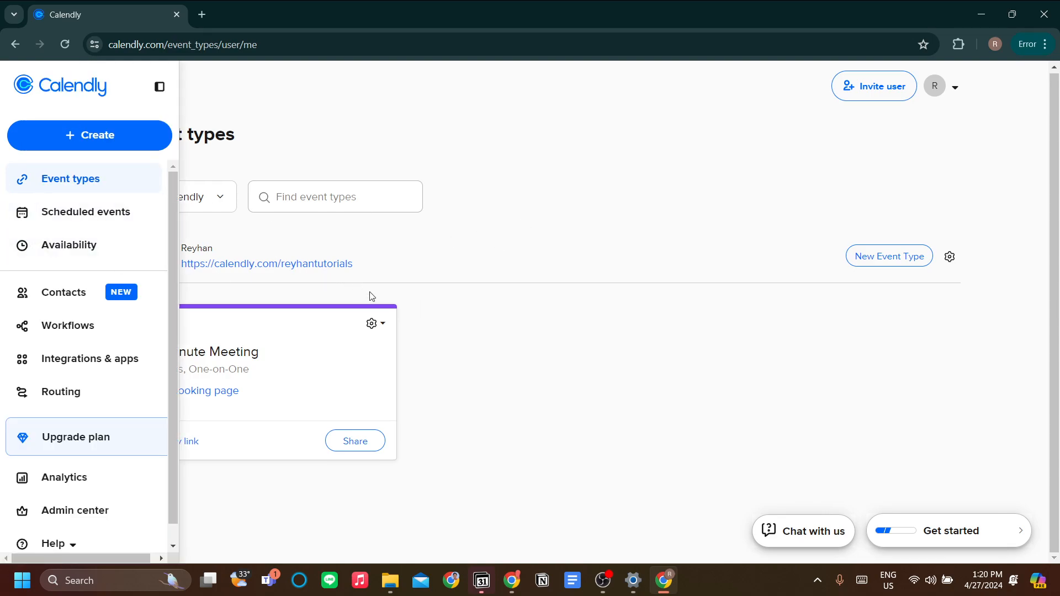
Look through the main sections, view the upcoming scheduled events and open the Availability page
mouse_move(12, 174)
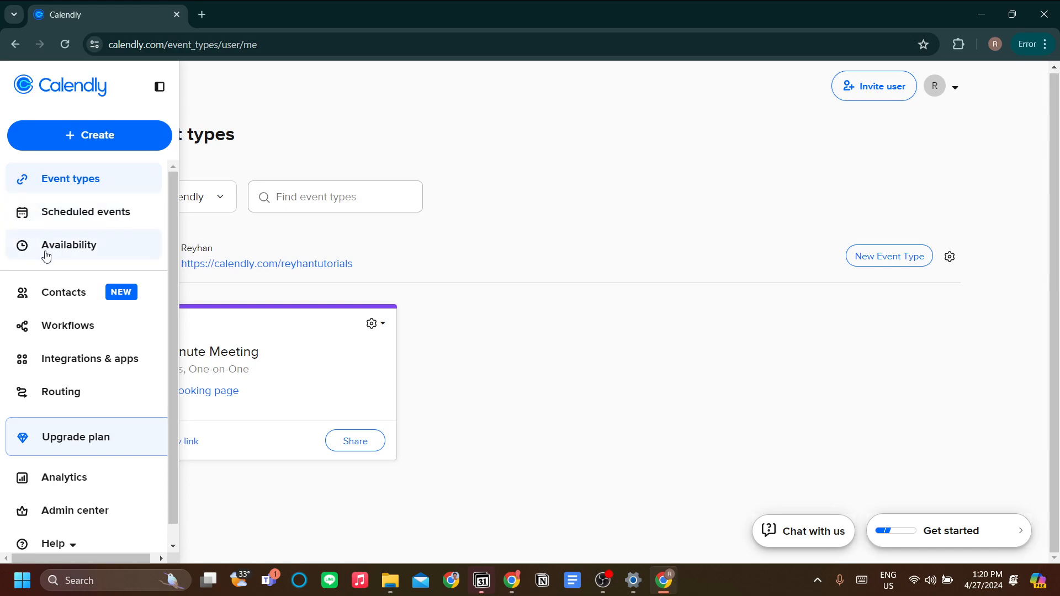
scroll(66, 237, down, 1)
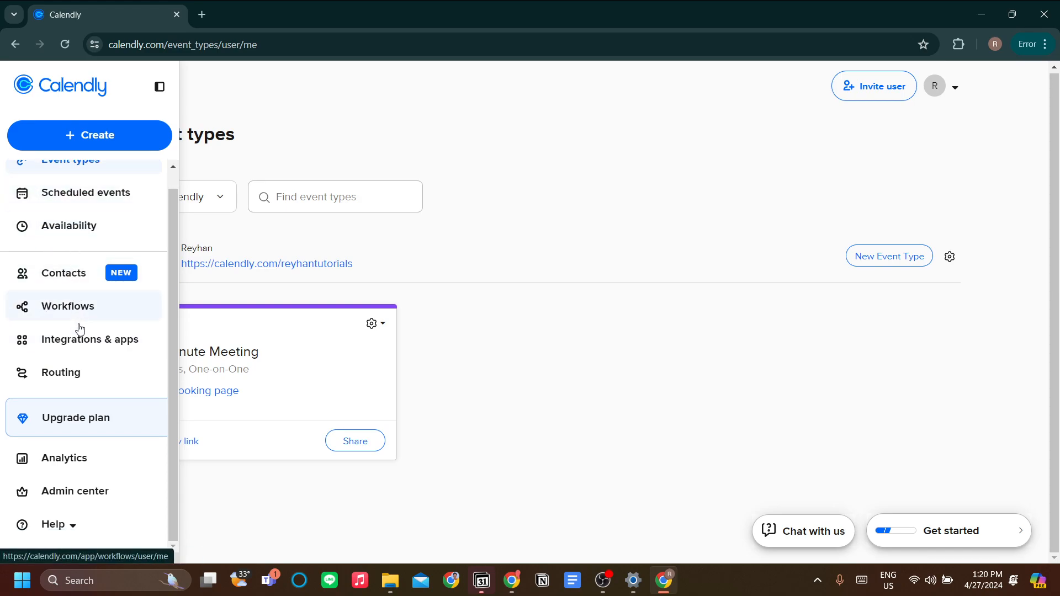
scroll(83, 417, up, 1)
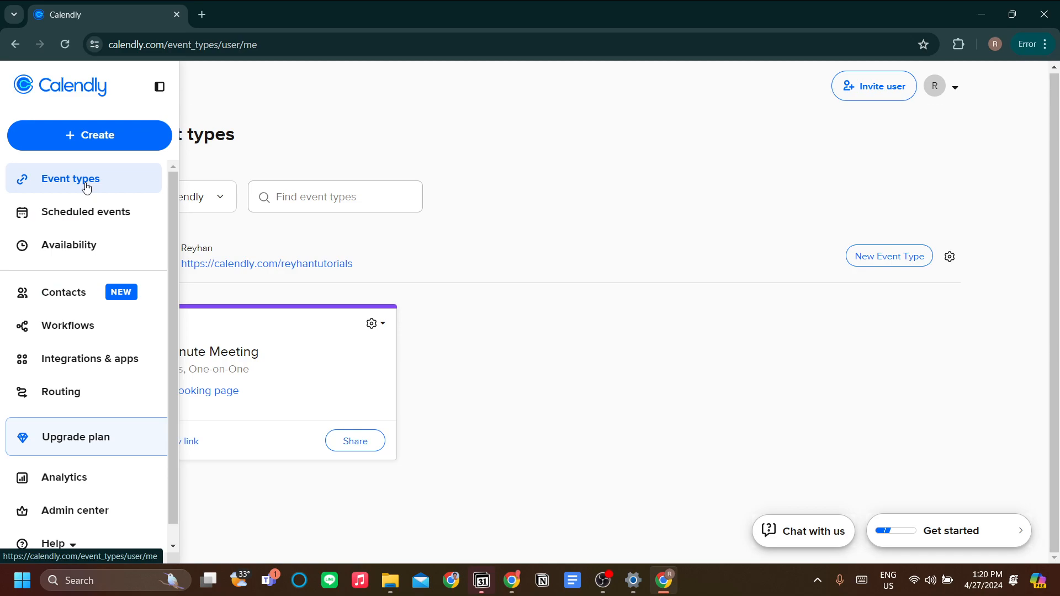
click(92, 220)
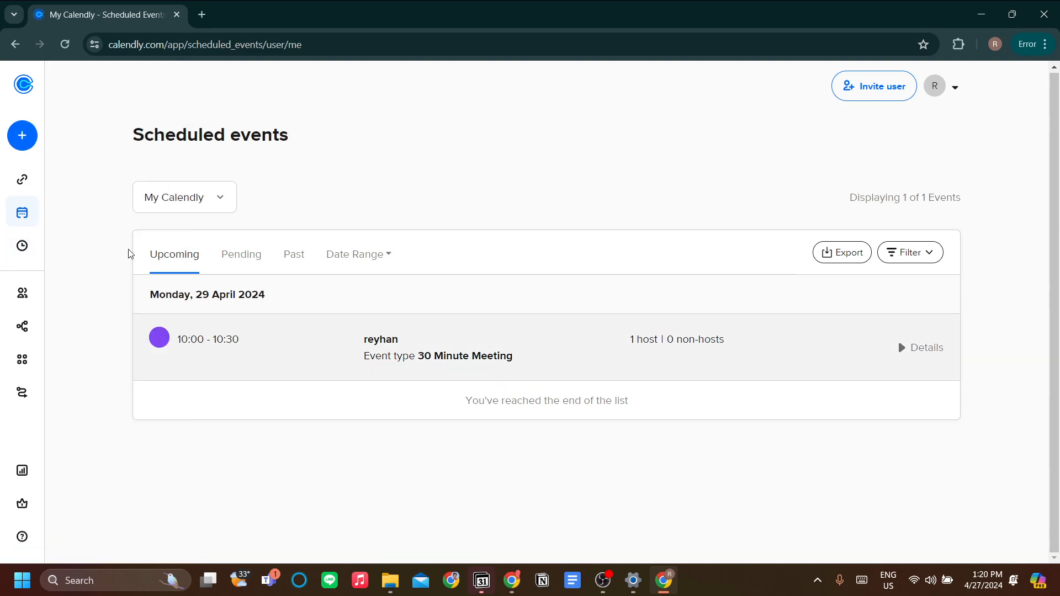
click(89, 258)
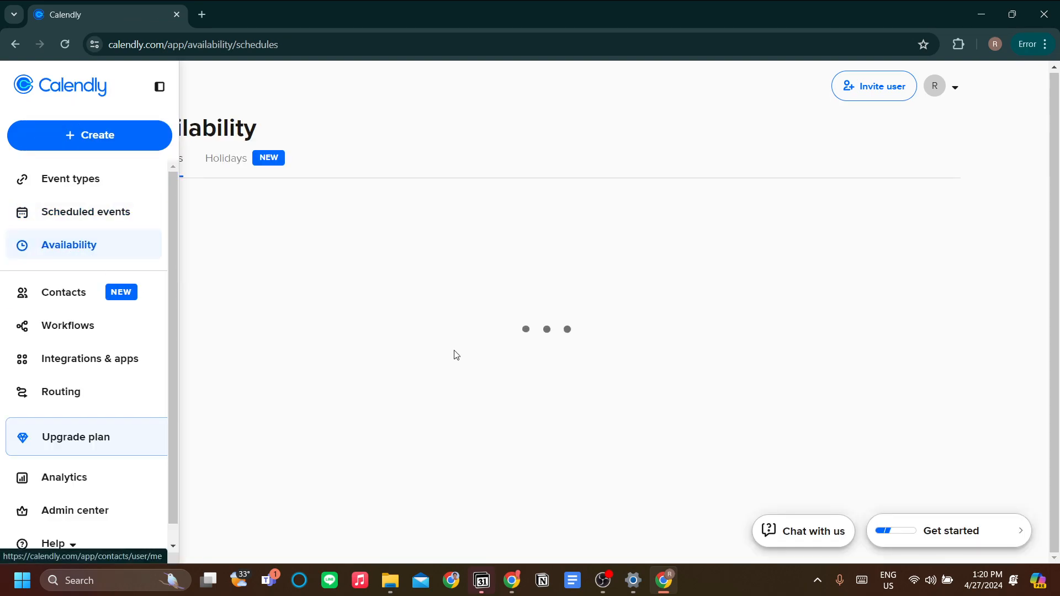
View the Contacts list and its blank new contact form, closing the form without saving
click(64, 297)
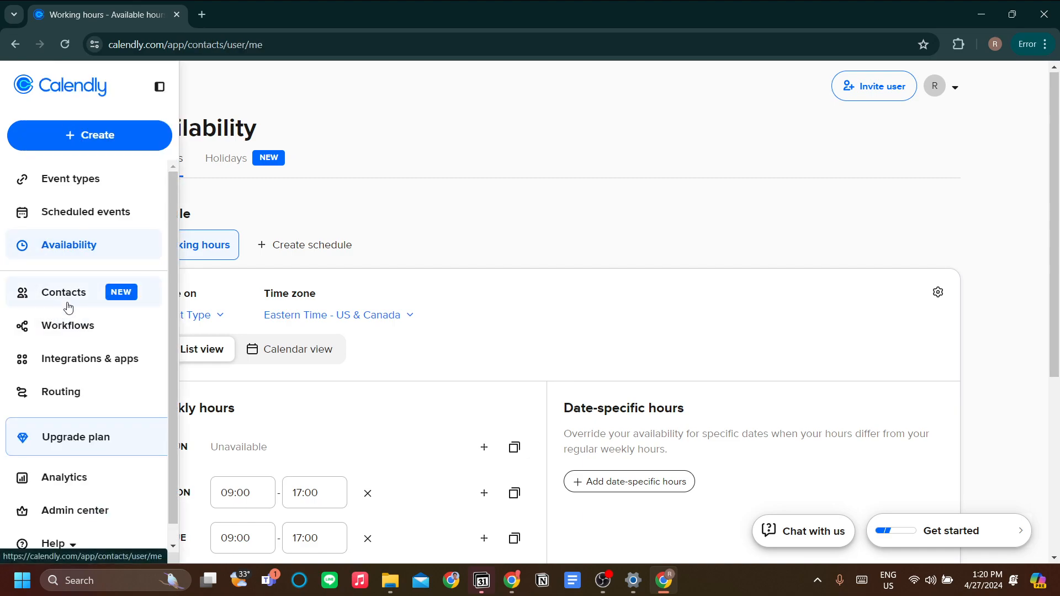
click(662, 263)
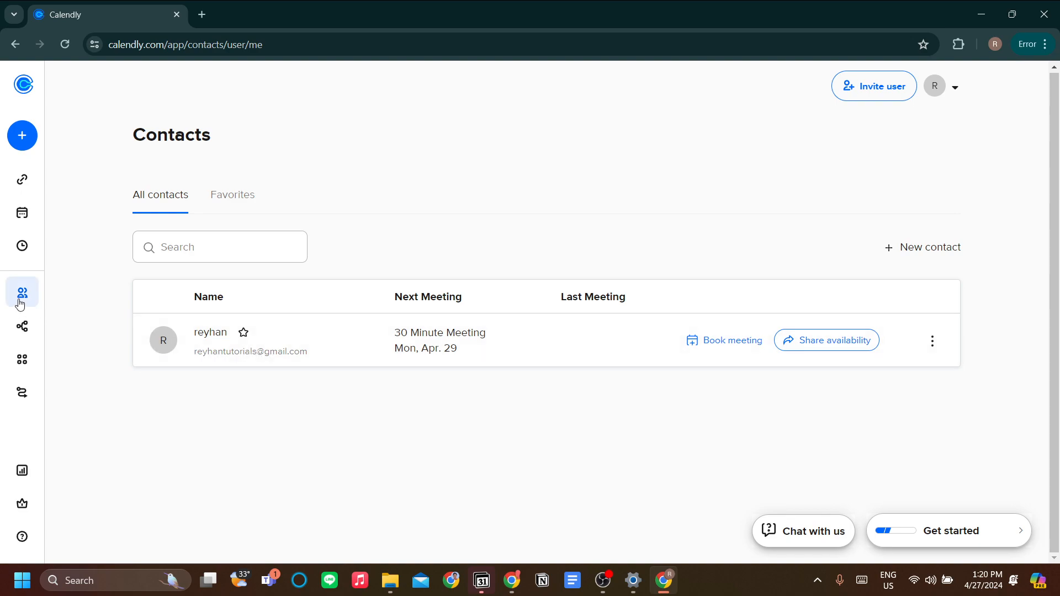
mouse_move(19, 298)
click(903, 249)
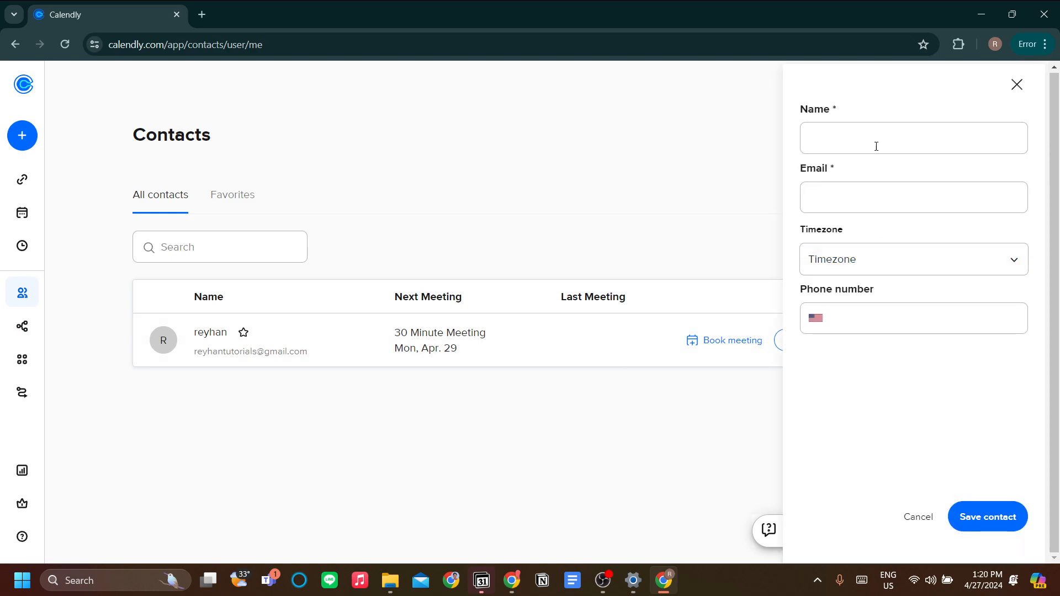
click(1018, 86)
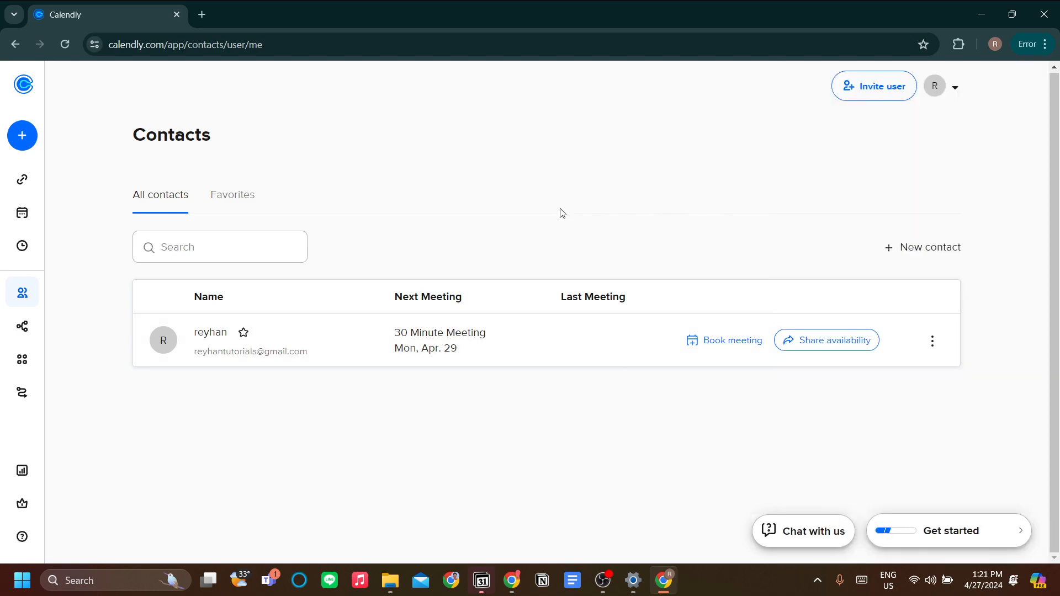
Look over the common workflow templates on the Workflows page and dismiss the feedback survey
click(31, 334)
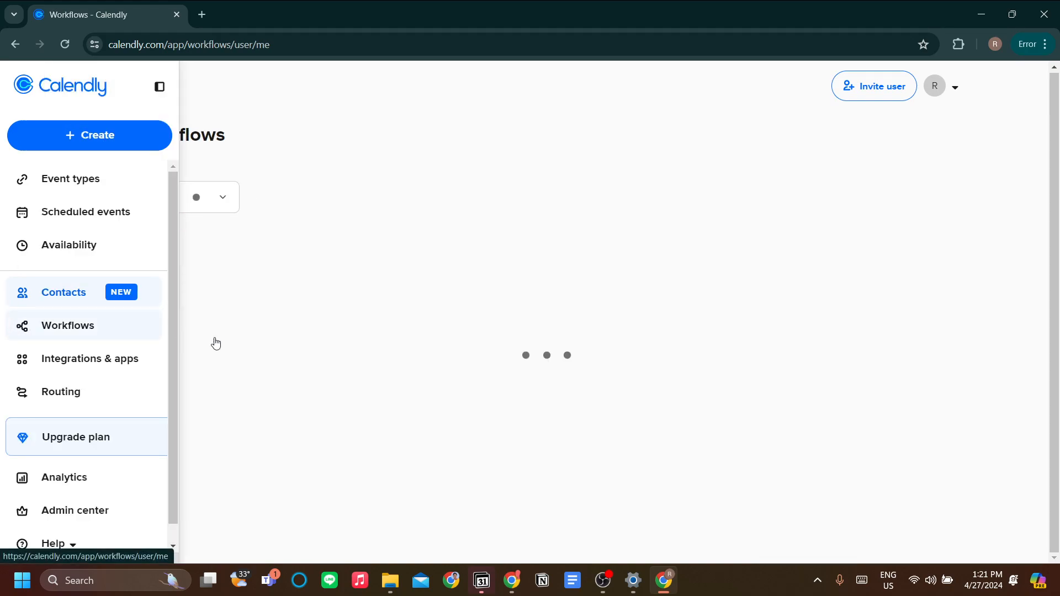
scroll(291, 308, down, 5)
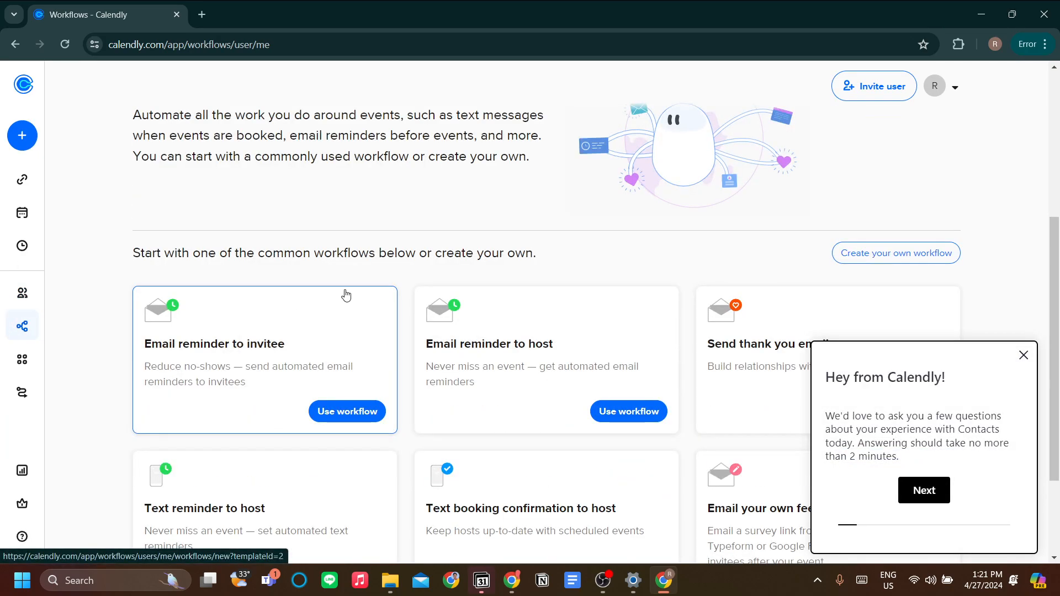
scroll(368, 296, down, 1)
click(1023, 355)
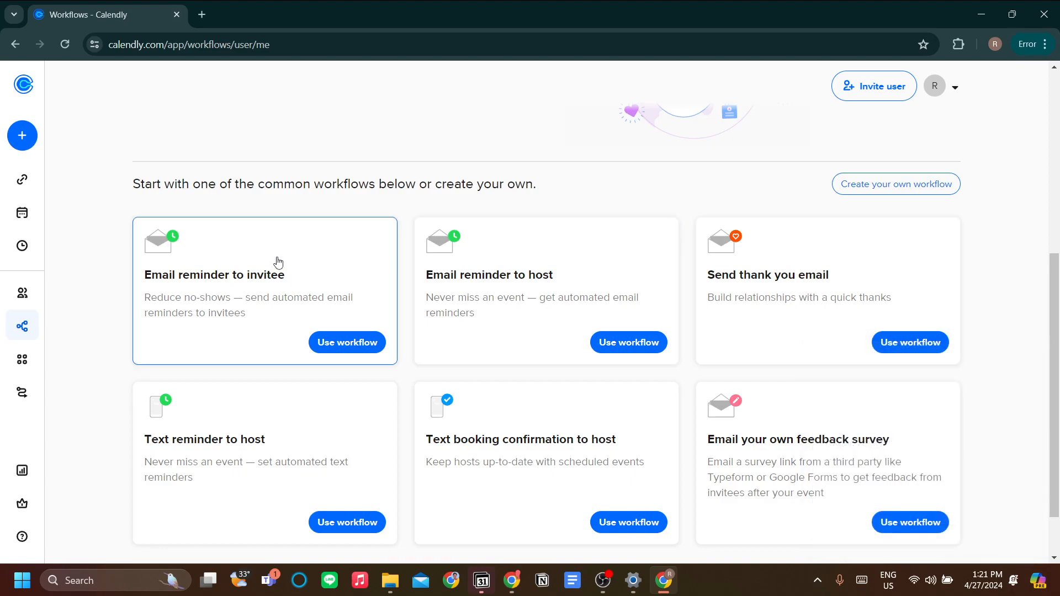
Browse the catalogue of all integrations and apps that can be connected to the scheduling account
mouse_move(22, 325)
click(24, 361)
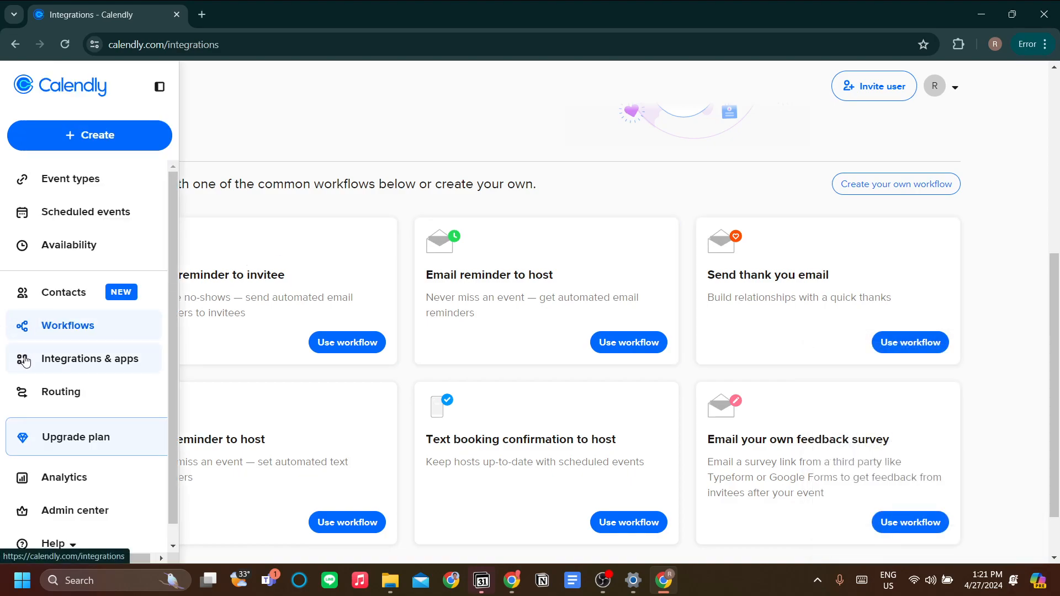
scroll(316, 303, down, 3)
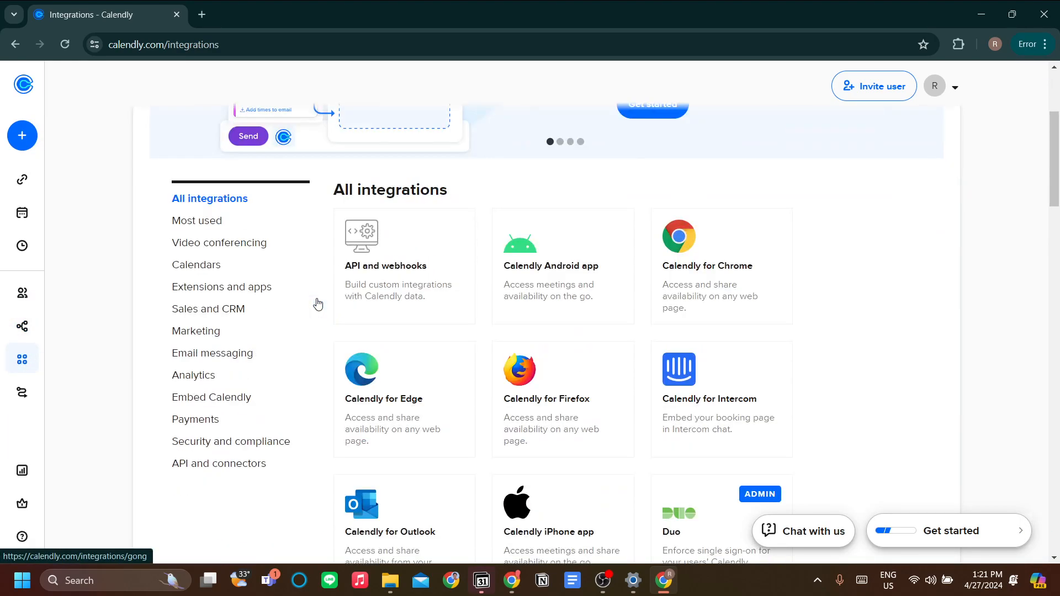
scroll(414, 296, down, 1)
scroll(529, 309, down, 3)
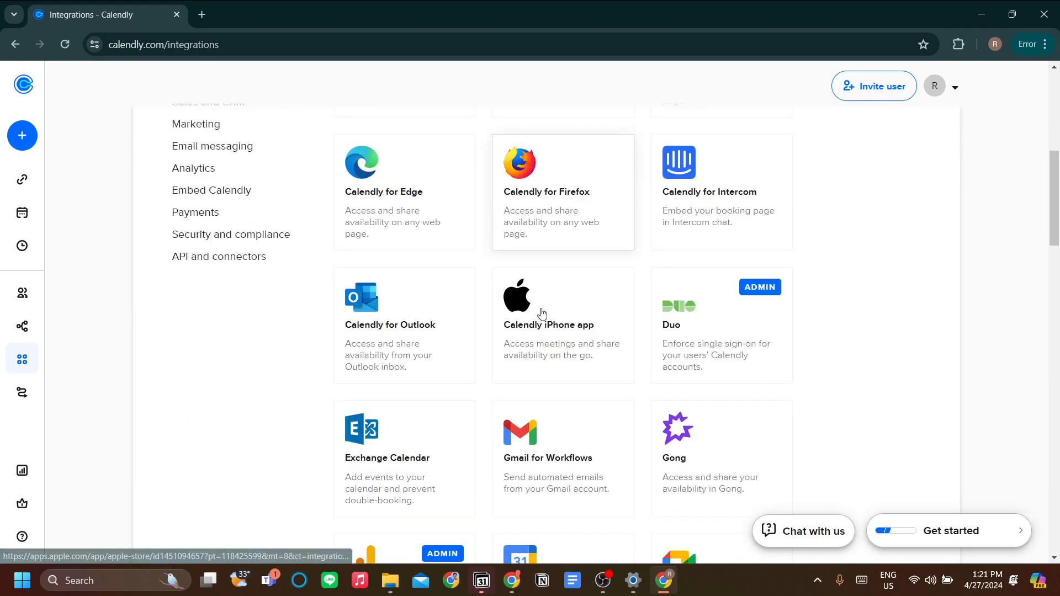
scroll(574, 309, up, 1)
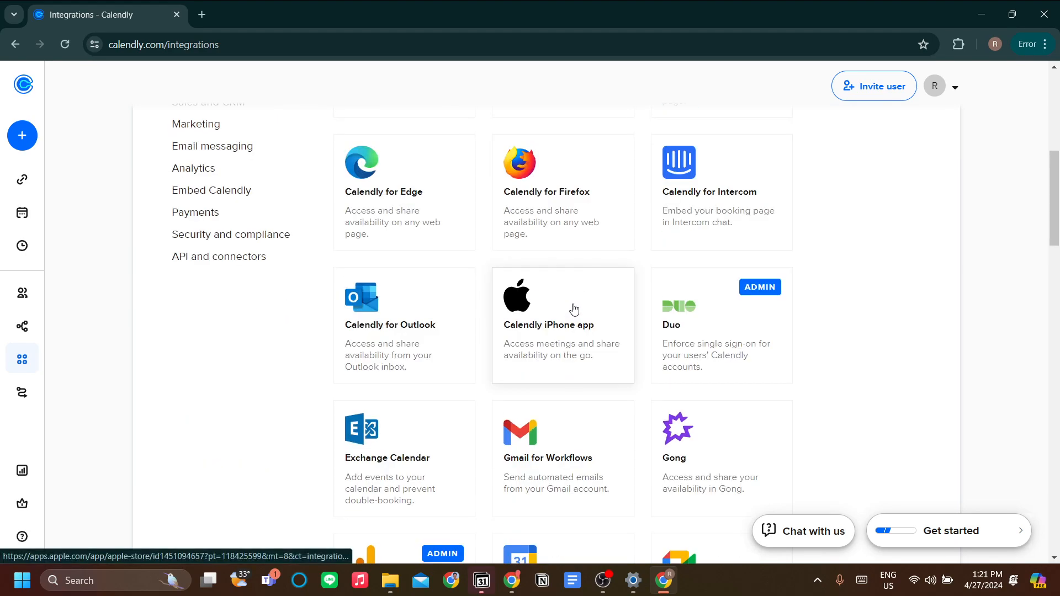
scroll(571, 308, down, 1)
scroll(576, 326, up, 2)
scroll(576, 326, up, 2)
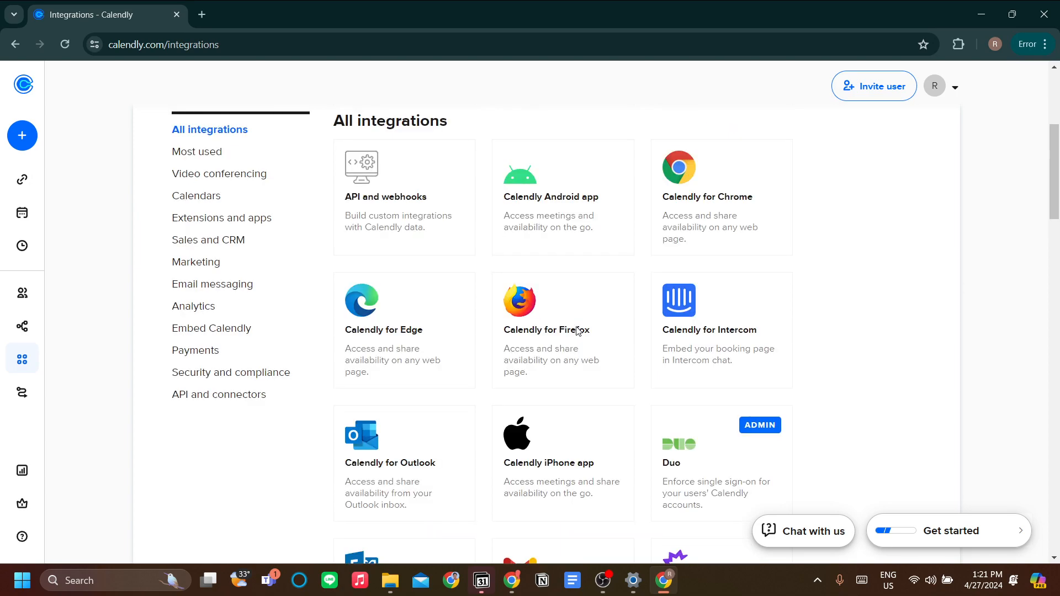
scroll(578, 334, down, 4)
scroll(577, 334, down, 4)
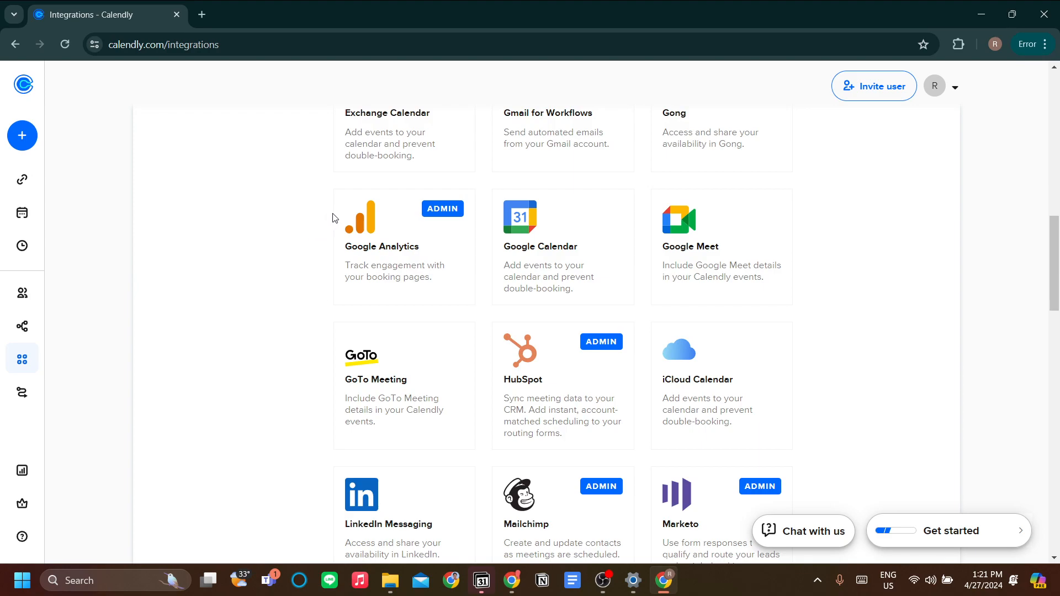
View the Routing page for directing website visitors to booking pages, and return to the event types
mouse_move(16, 298)
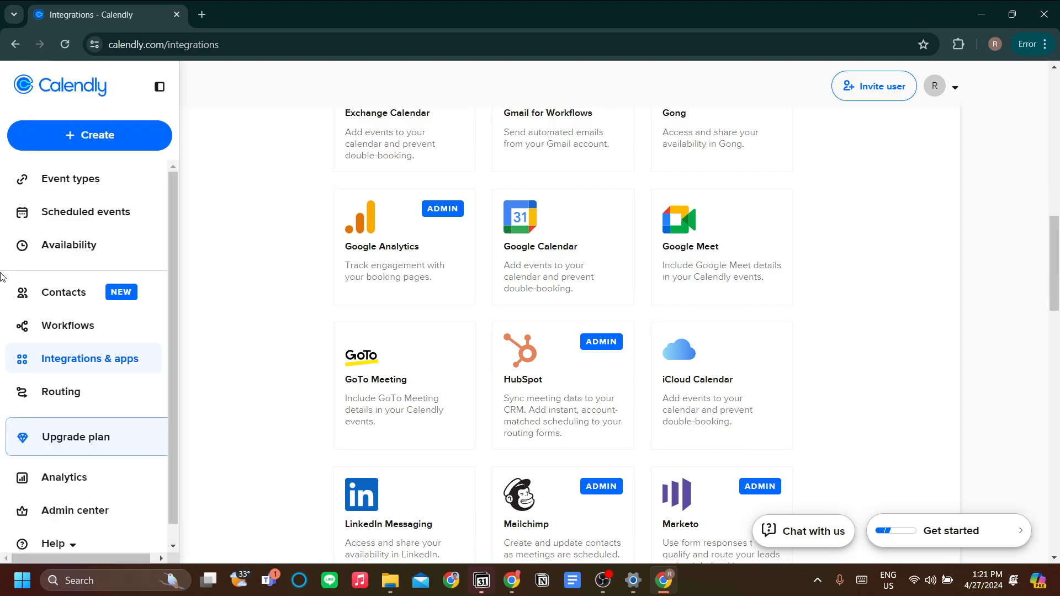
click(47, 393)
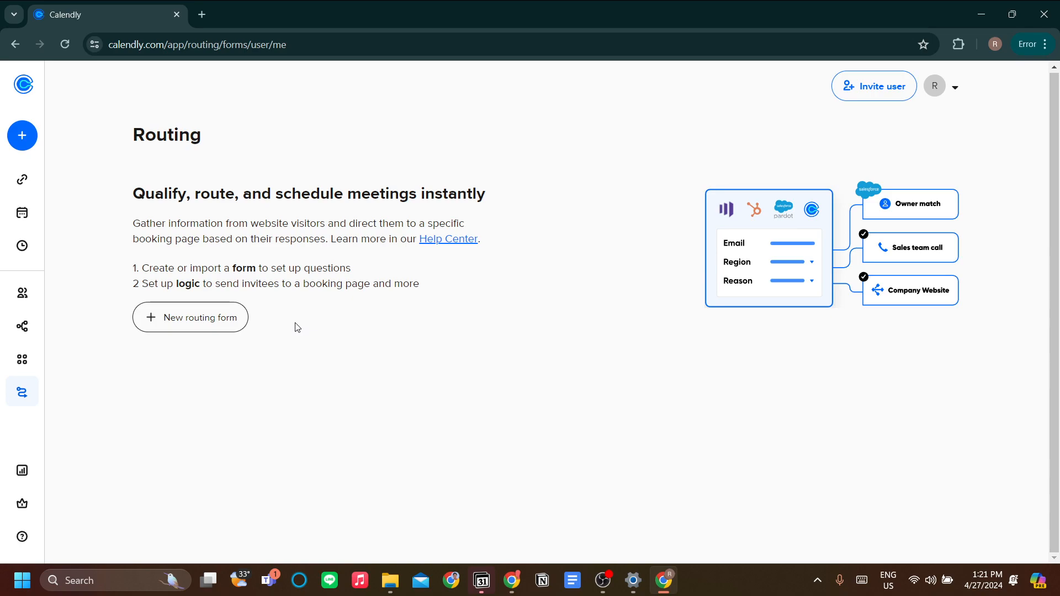
mouse_move(3, 160)
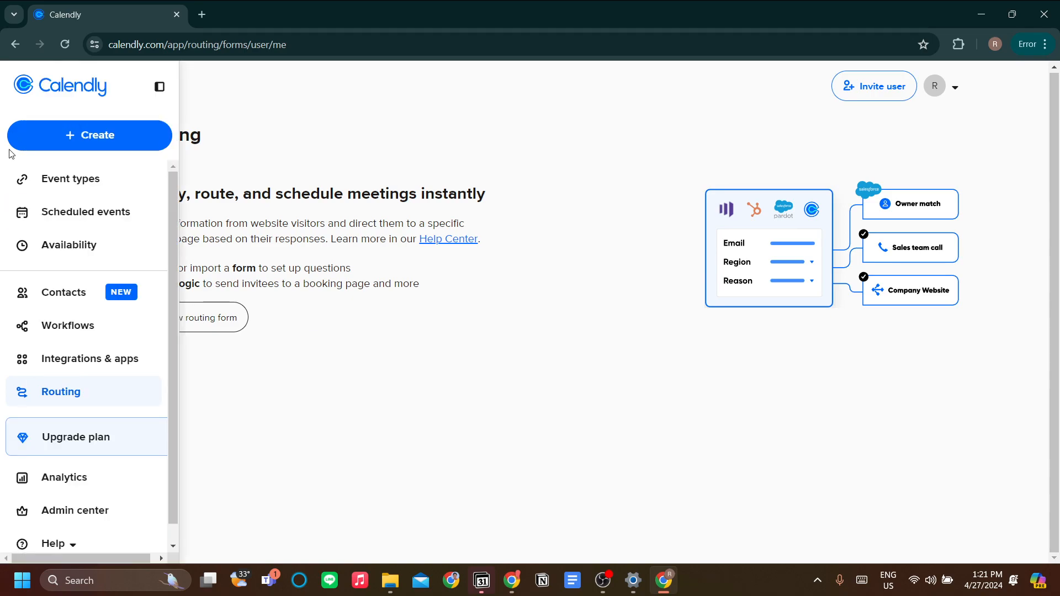
click(50, 181)
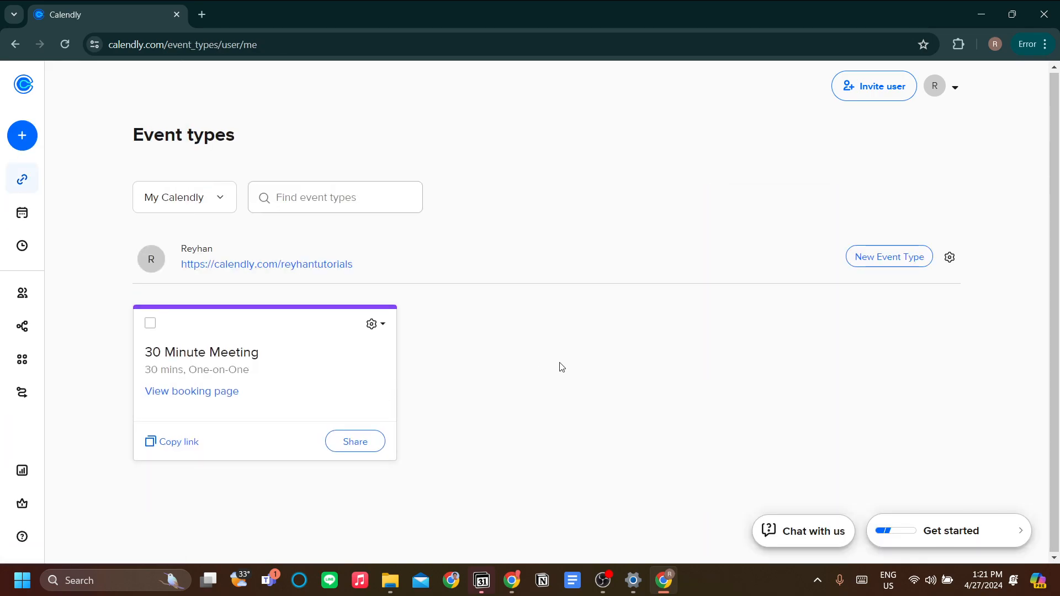
Open the Availability page and examine the Working hours schedule with its time zone and weekly hours
mouse_move(23, 253)
click(18, 260)
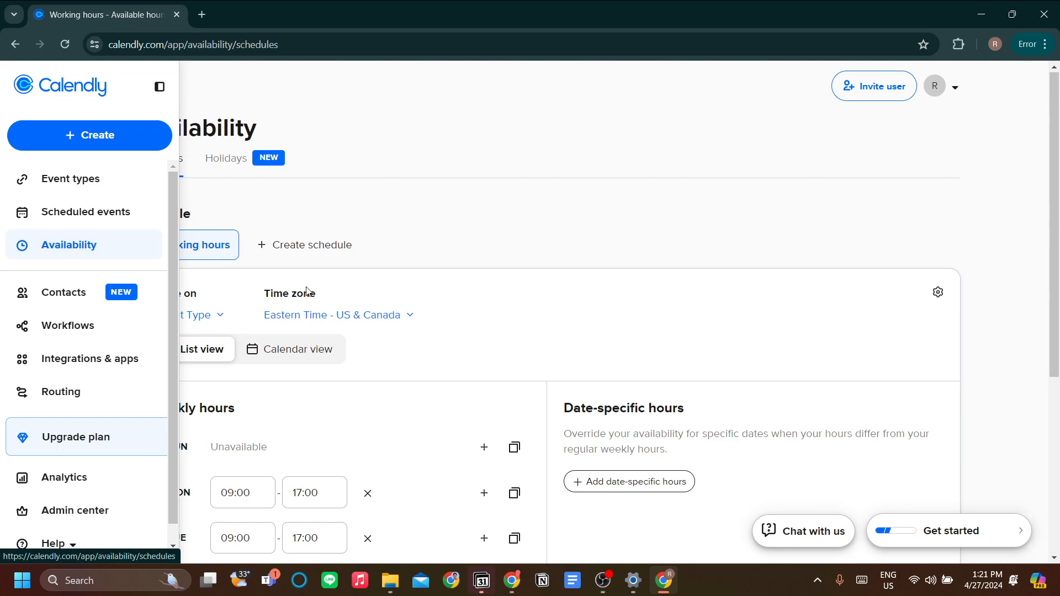
scroll(392, 297, down, 3)
scroll(392, 301, up, 1)
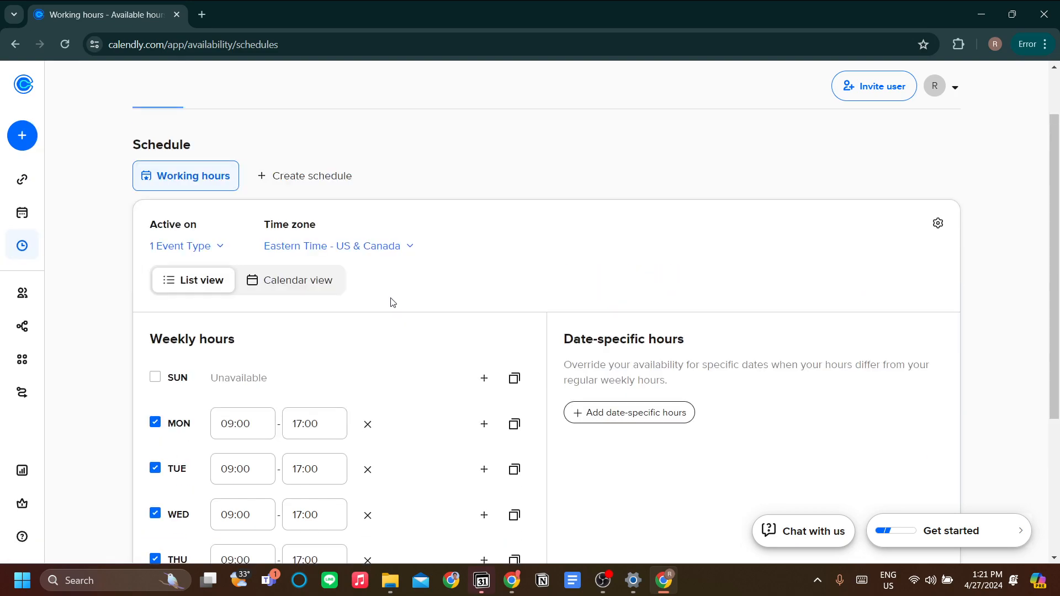
Review the weekly hours of each day and the date-specific hours section in the Working hours schedule
scroll(370, 305, down, 3)
scroll(378, 310, up, 3)
scroll(379, 310, down, 2)
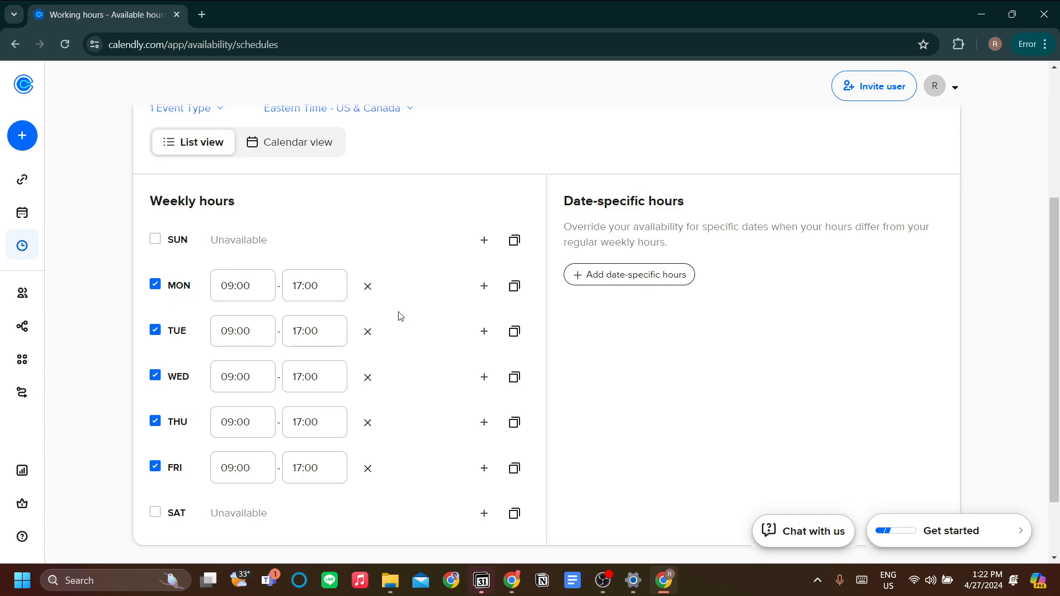
scroll(400, 316, up, 1)
scroll(334, 290, down, 1)
scroll(275, 432, down, 1)
scroll(276, 409, up, 2)
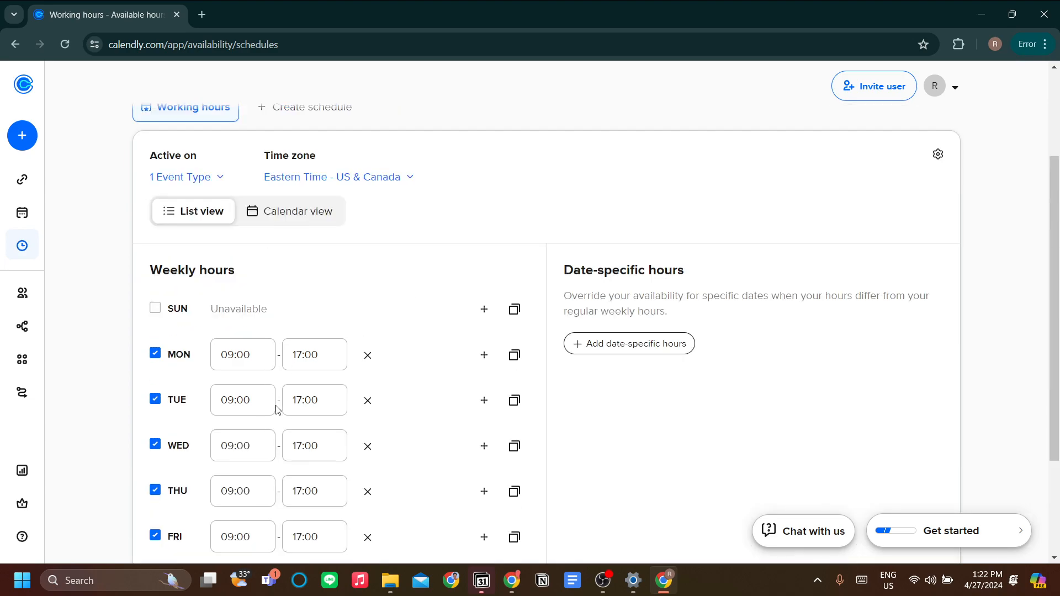
scroll(286, 309, down, 2)
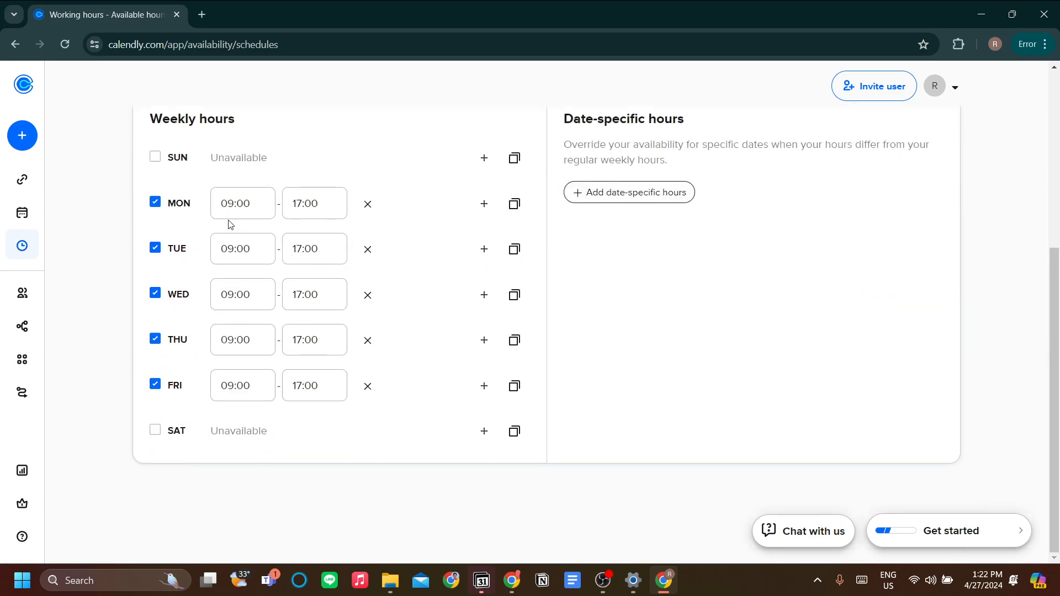
scroll(254, 287, up, 4)
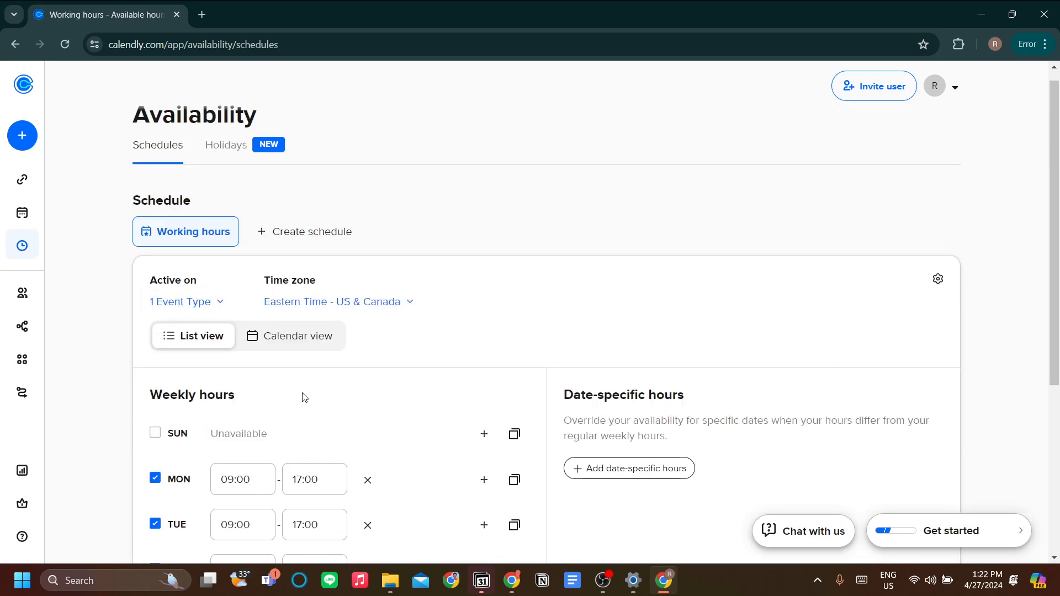
scroll(303, 398, down, 1)
scroll(307, 312, down, 3)
Create a new availability schedule named Daily Planning
scroll(296, 360, up, 3)
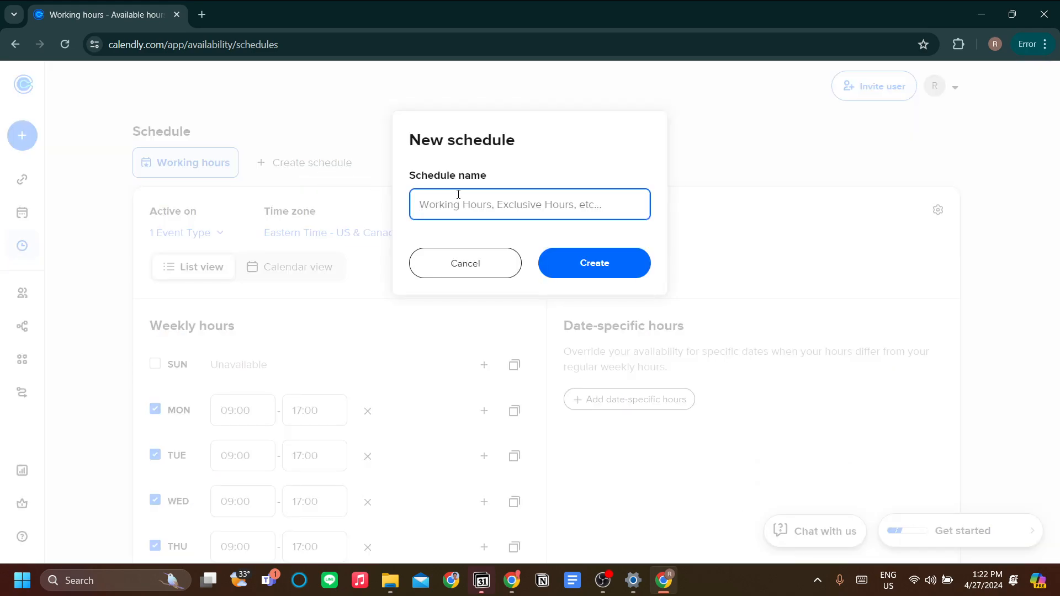
text(Daily Planning)
key(Return)
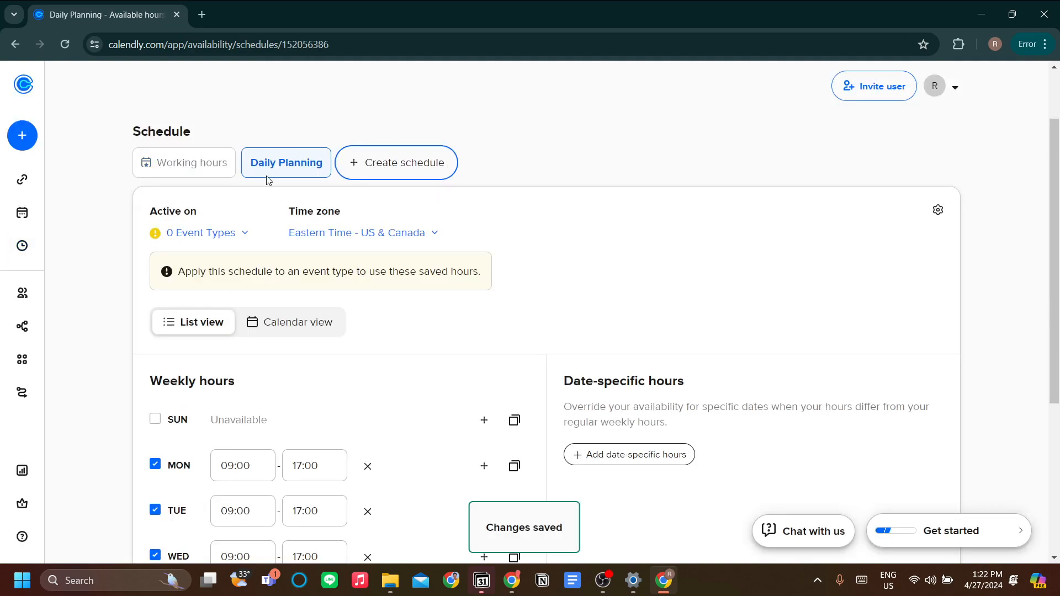
Make Sunday and Saturday available in the weekly hours of the Daily Planning schedule
scroll(303, 207, down, 5)
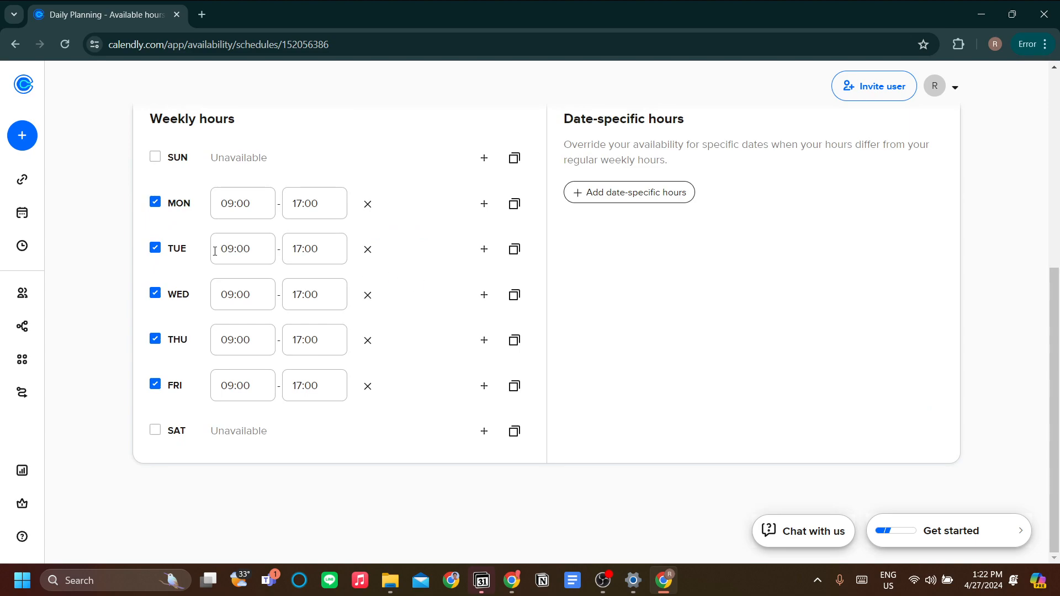
click(155, 158)
click(156, 430)
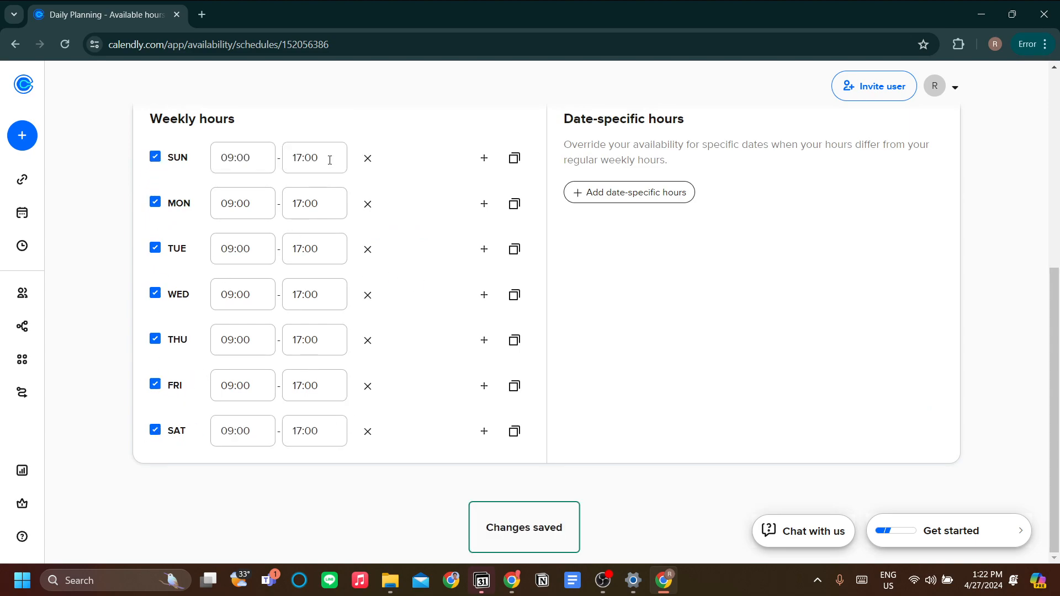
Set Sunday's available hours in the Daily Planning schedule to 19:00 - 21:00
click(242, 158)
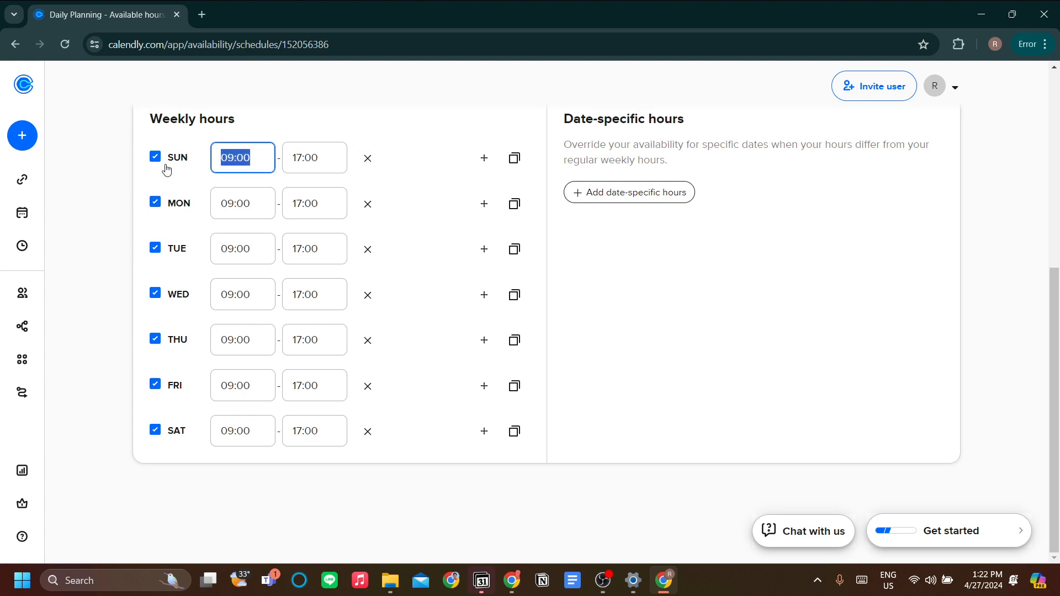
text(19)
click(310, 157)
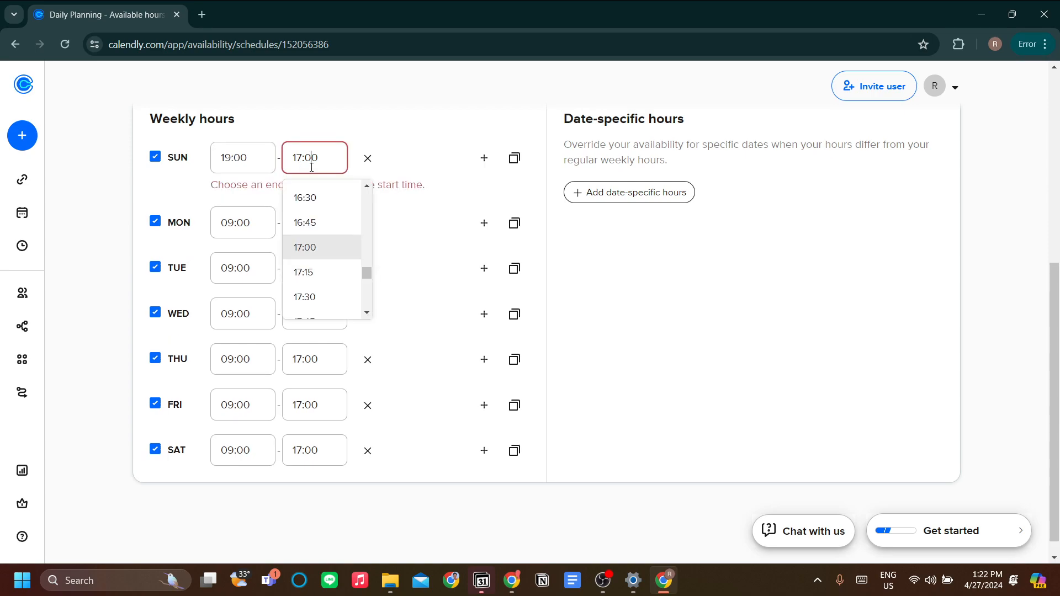
text(21000)
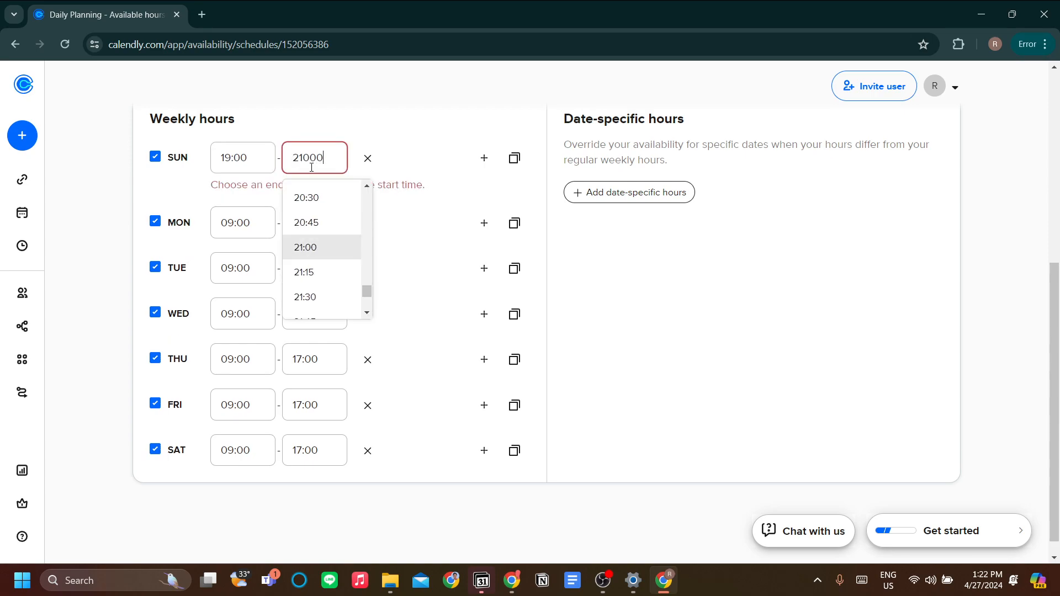
click(266, 223)
drag(313, 163, 176, 161)
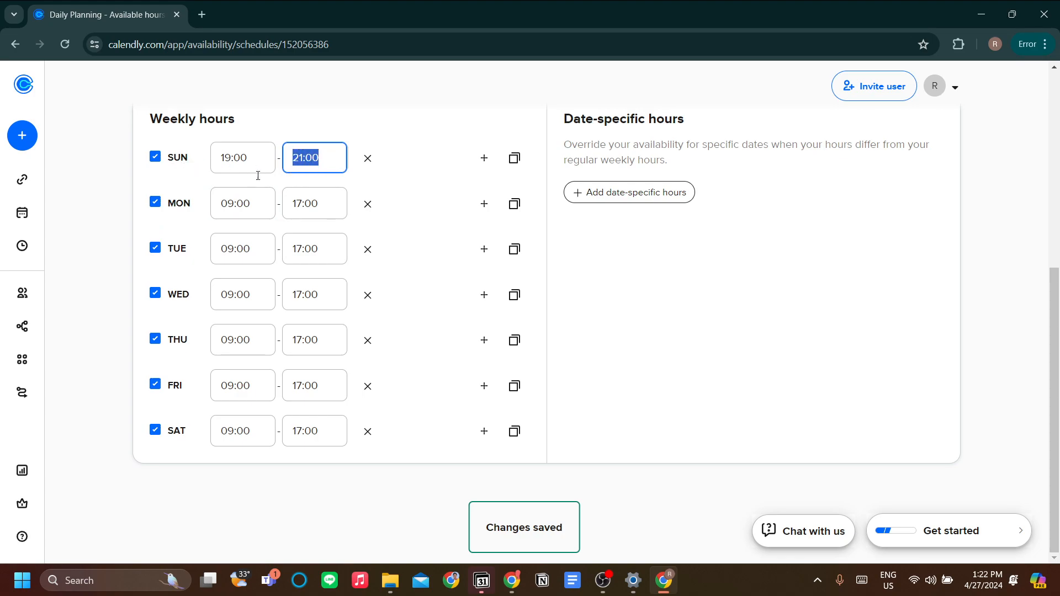
Copy Sunday's hours to every other day from Monday through Saturday
click(511, 167)
click(598, 241)
click(598, 266)
click(599, 291)
click(600, 316)
click(600, 341)
click(599, 365)
click(584, 395)
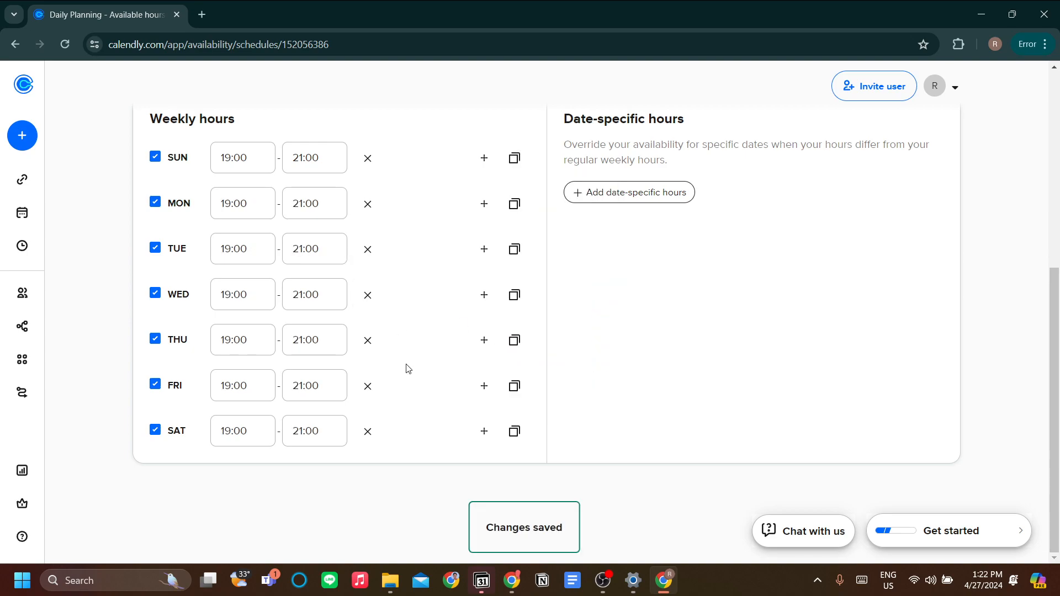
Choose Eastern Time - US & Canada as the time zone of the Daily Planning schedule
scroll(408, 369, up, 3)
scroll(309, 301, up, 1)
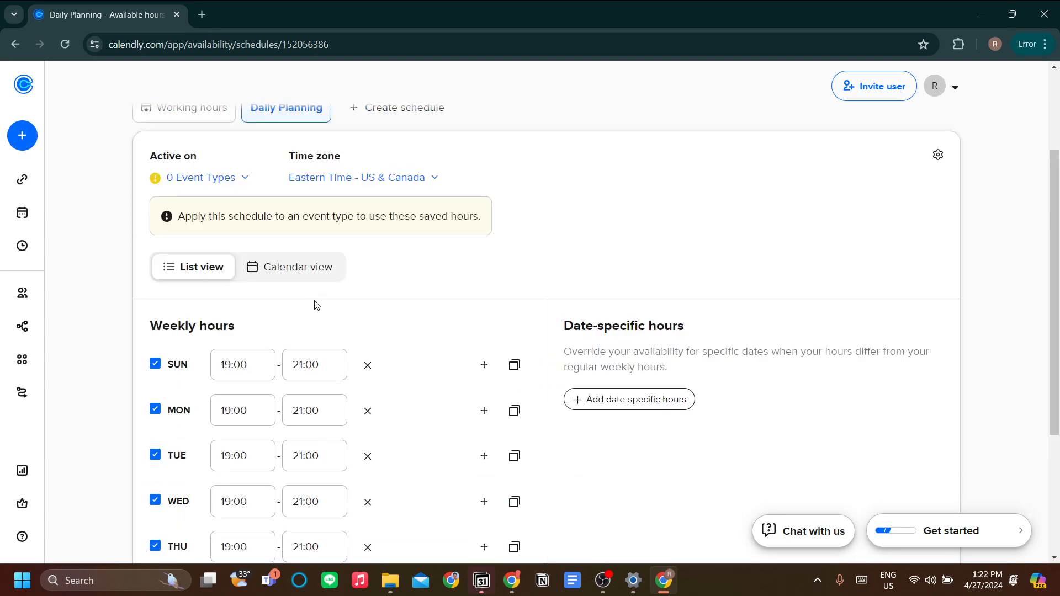
scroll(440, 300, up, 2)
scroll(469, 329, down, 1)
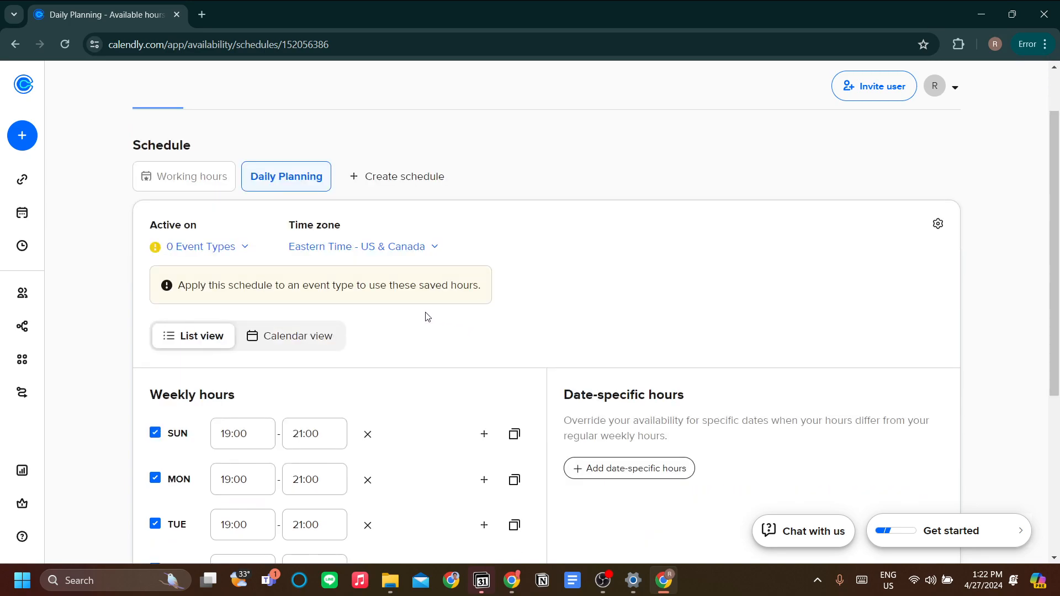
click(331, 247)
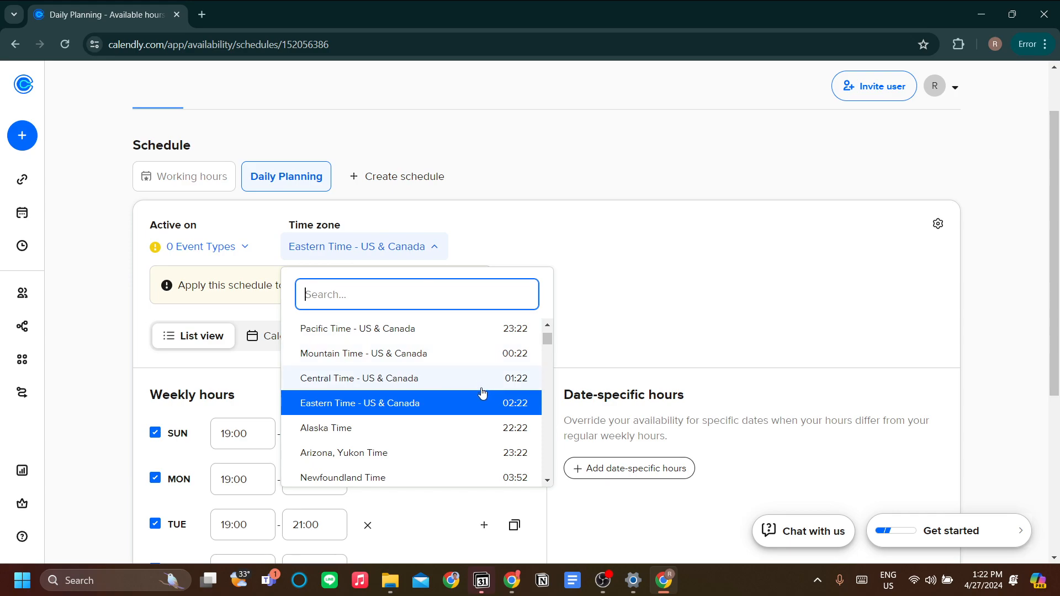
click(475, 406)
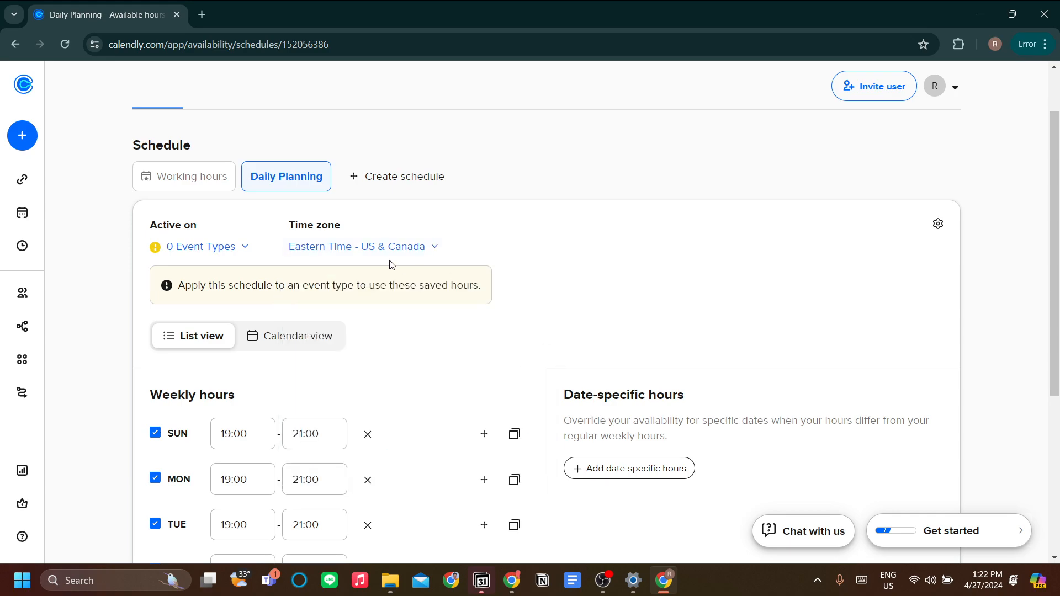
Check which event types the Daily Planning schedule can be active on and look over its weekly hours
click(215, 253)
click(215, 253)
scroll(363, 322, down, 2)
scroll(379, 298, down, 2)
scroll(469, 314, up, 2)
scroll(471, 315, down, 1)
scroll(710, 264, up, 4)
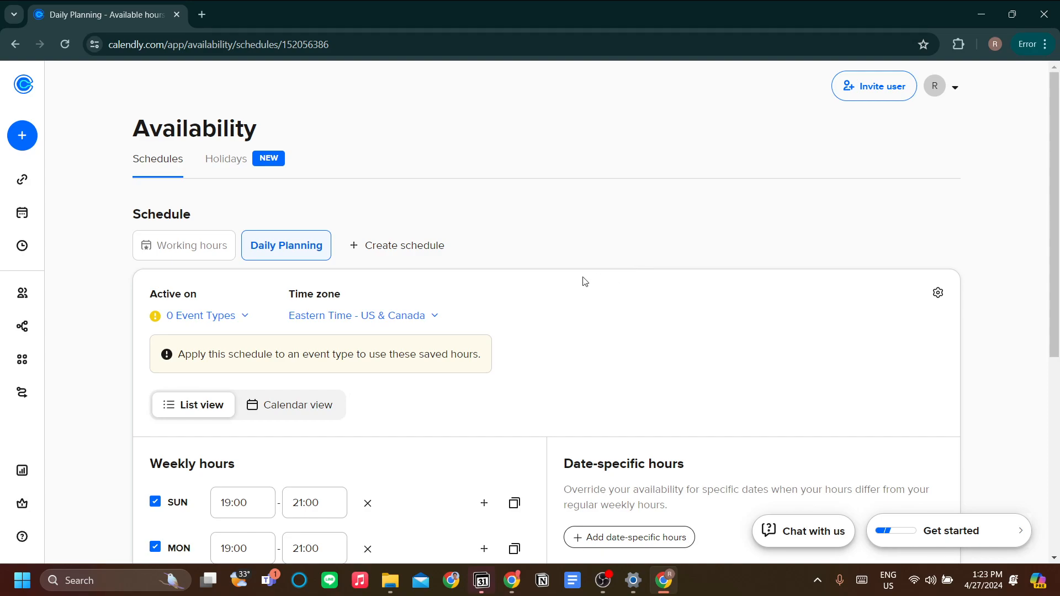
scroll(585, 288, down, 1)
scroll(276, 196, down, 1)
scroll(314, 243, up, 1)
Go to the event types, view the 30 Minute Meeting's settings and booking preview, and return to the list
mouse_move(22, 160)
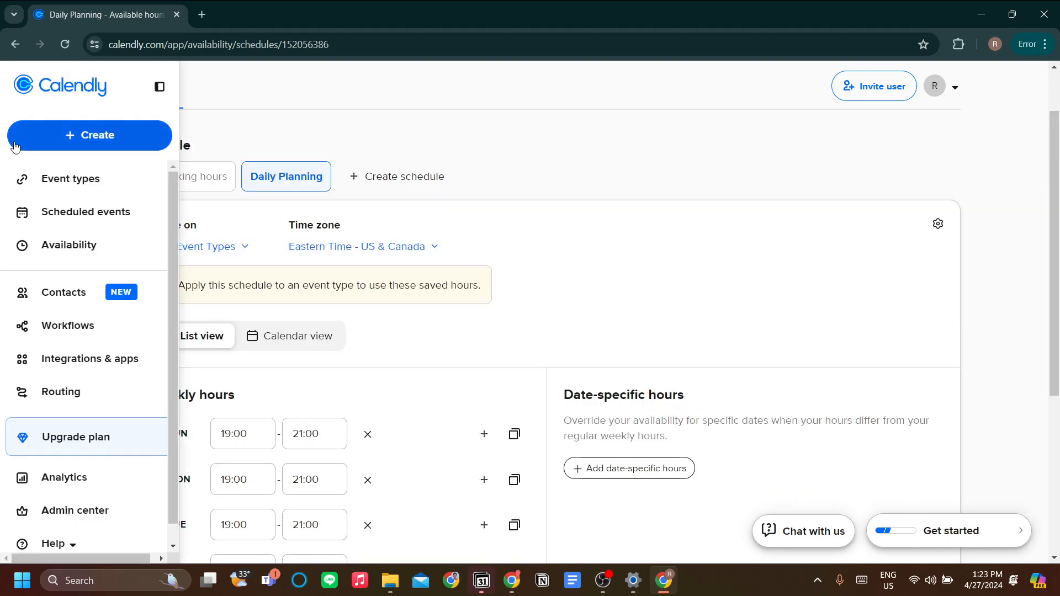
click(40, 187)
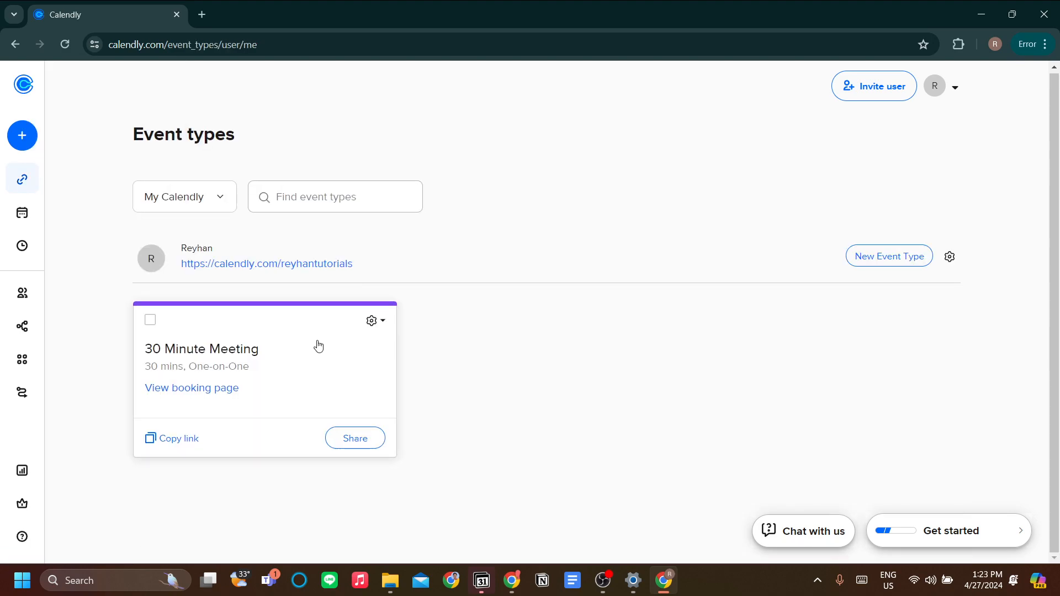
click(318, 344)
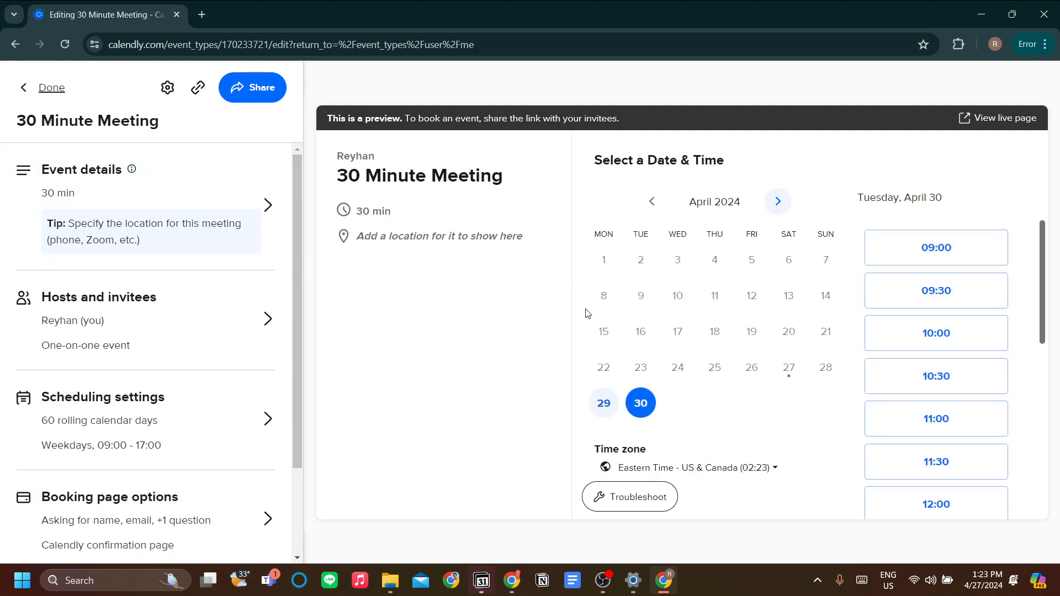
click(26, 93)
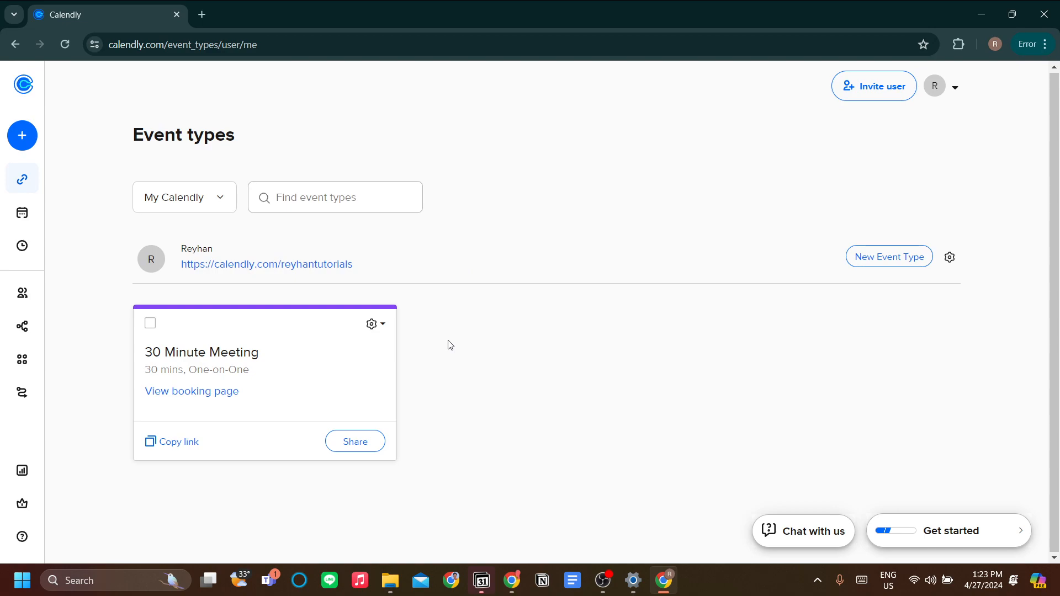
Start a new Group event type with the account owner as its host
click(879, 266)
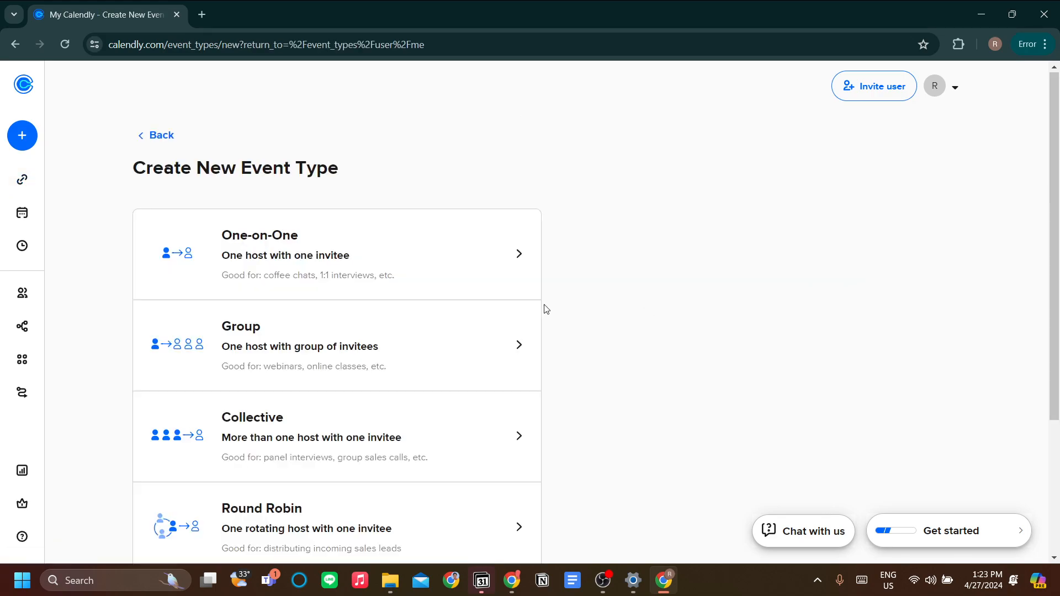
scroll(574, 265, down, 1)
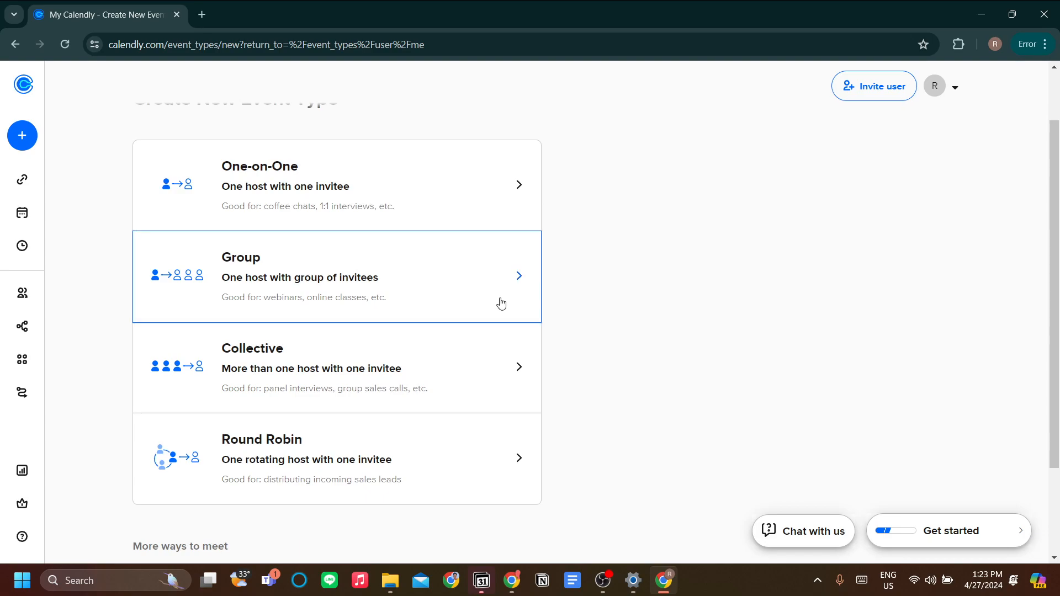
click(455, 305)
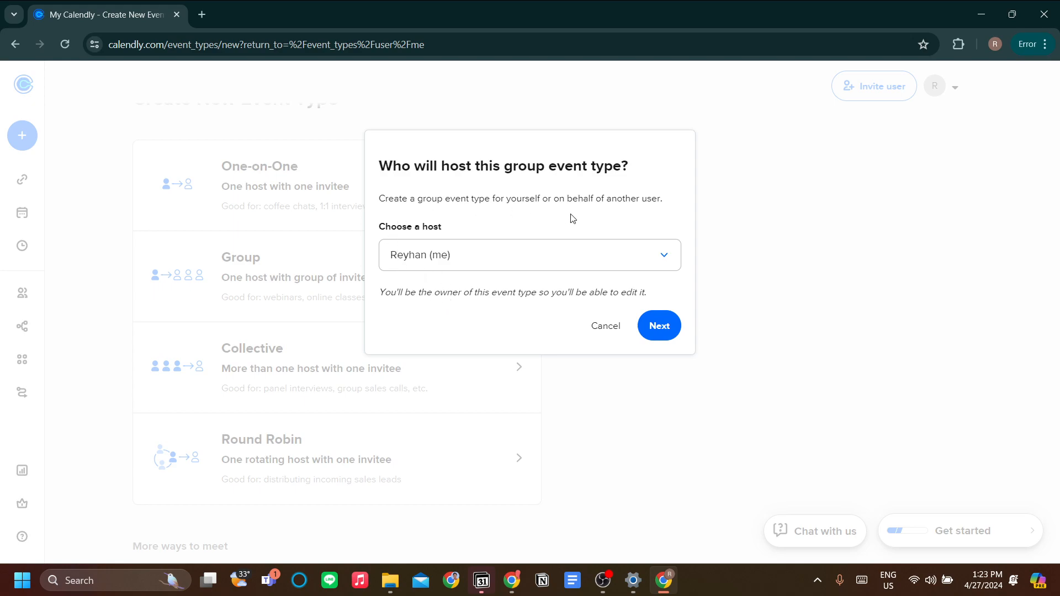
click(613, 326)
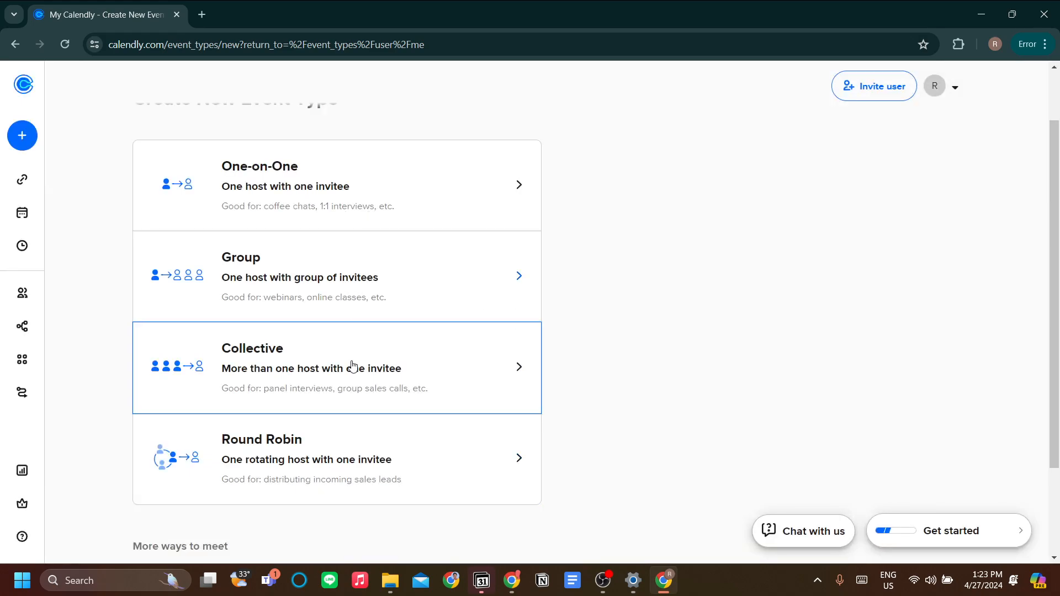
click(398, 287)
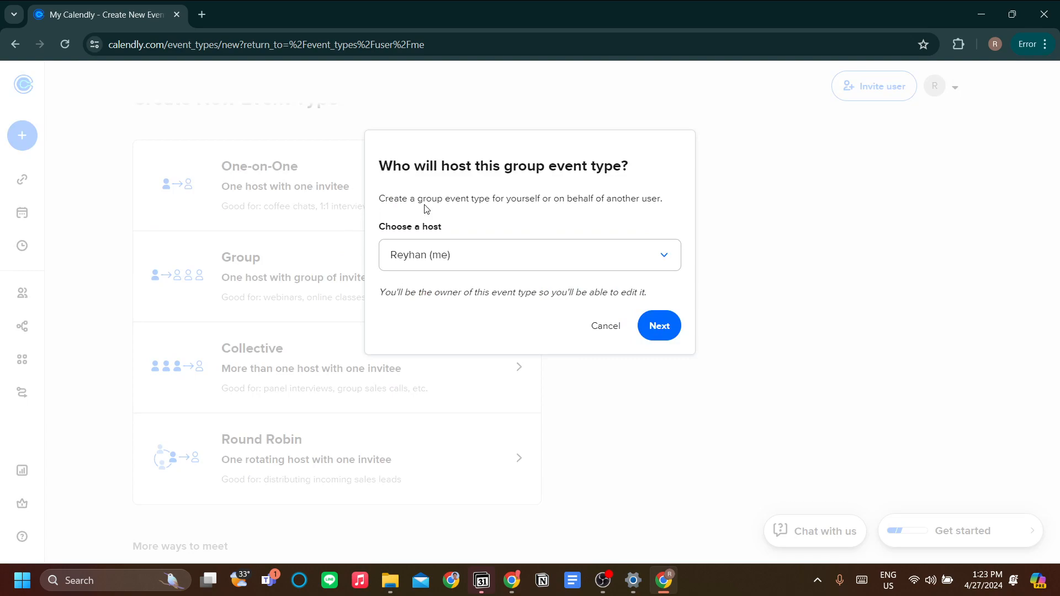
click(656, 330)
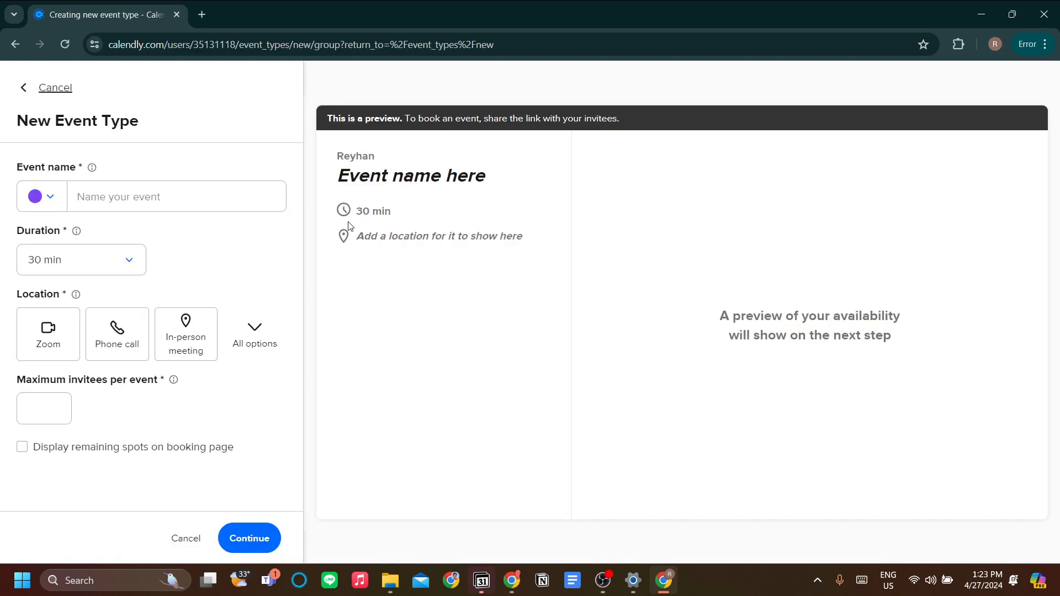
Name the new group event Daily Planning and set its event color to orange-red
click(181, 197)
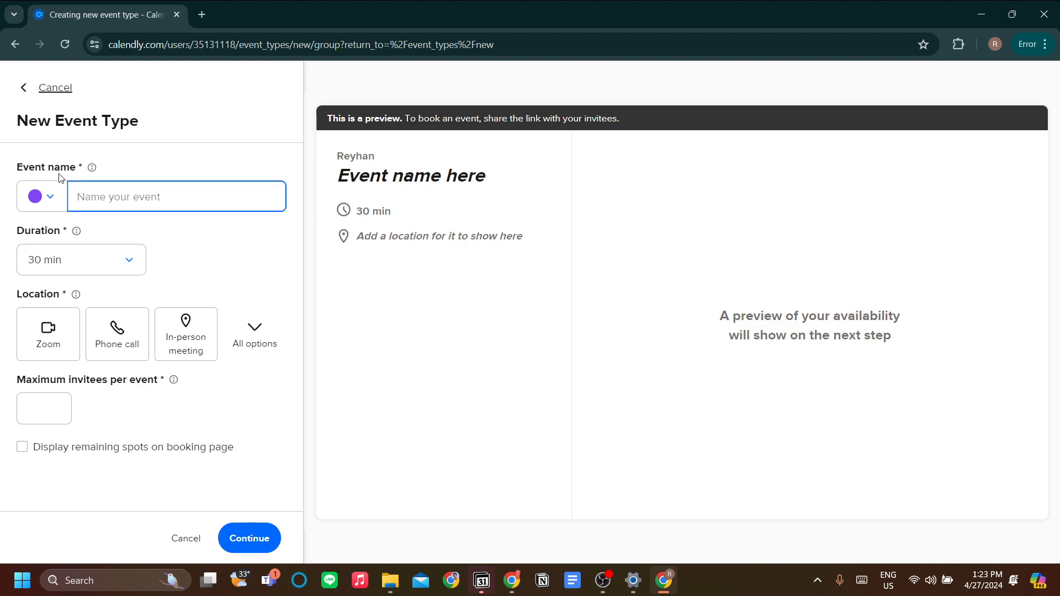
text(Daily Planning)
click(46, 199)
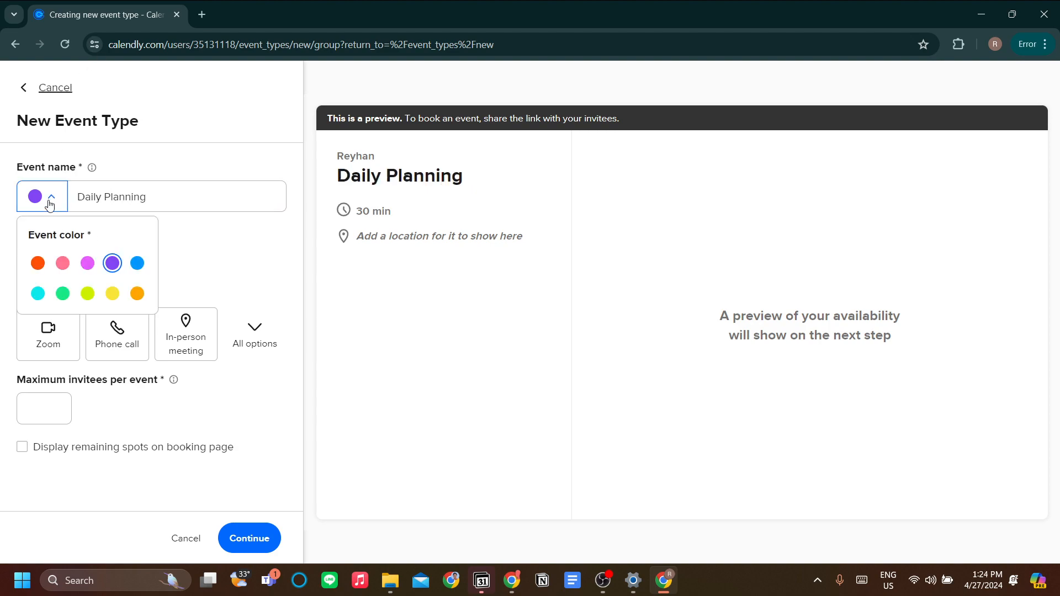
click(37, 264)
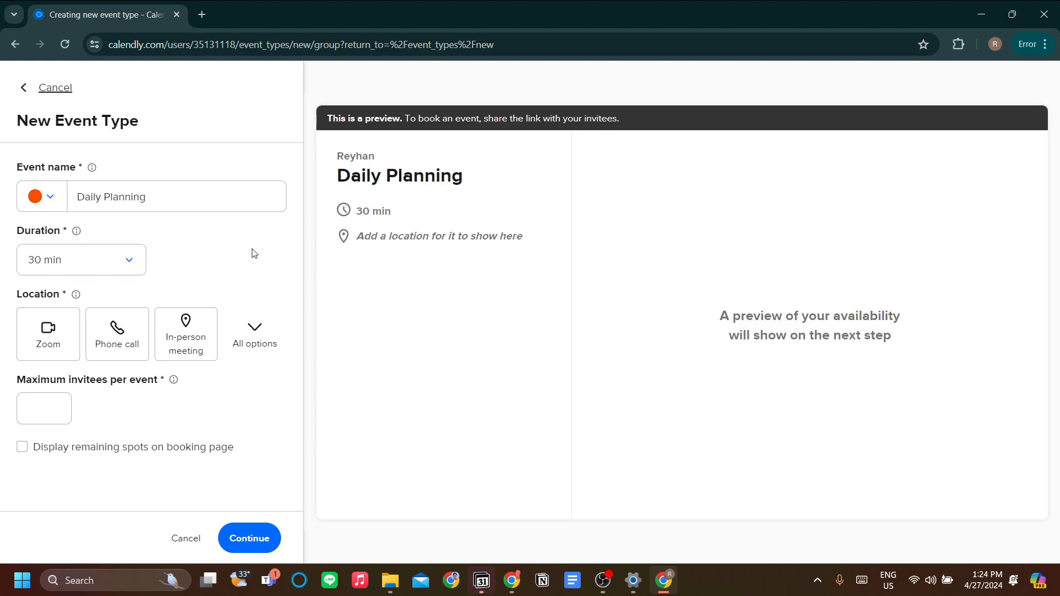
Check the duration choices for the Daily Planning event and select 30 min
click(118, 268)
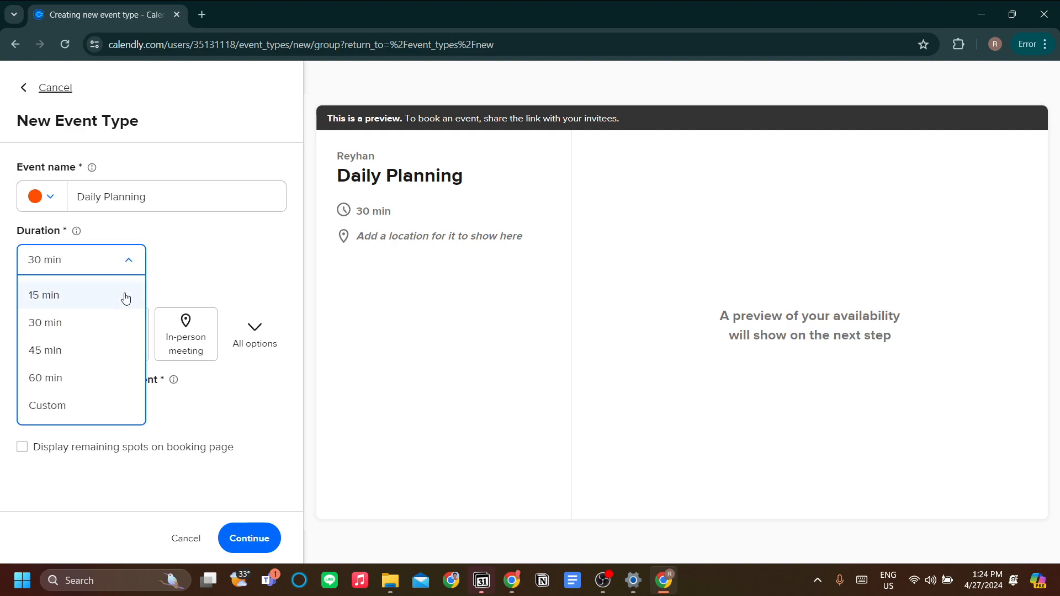
click(196, 270)
click(126, 269)
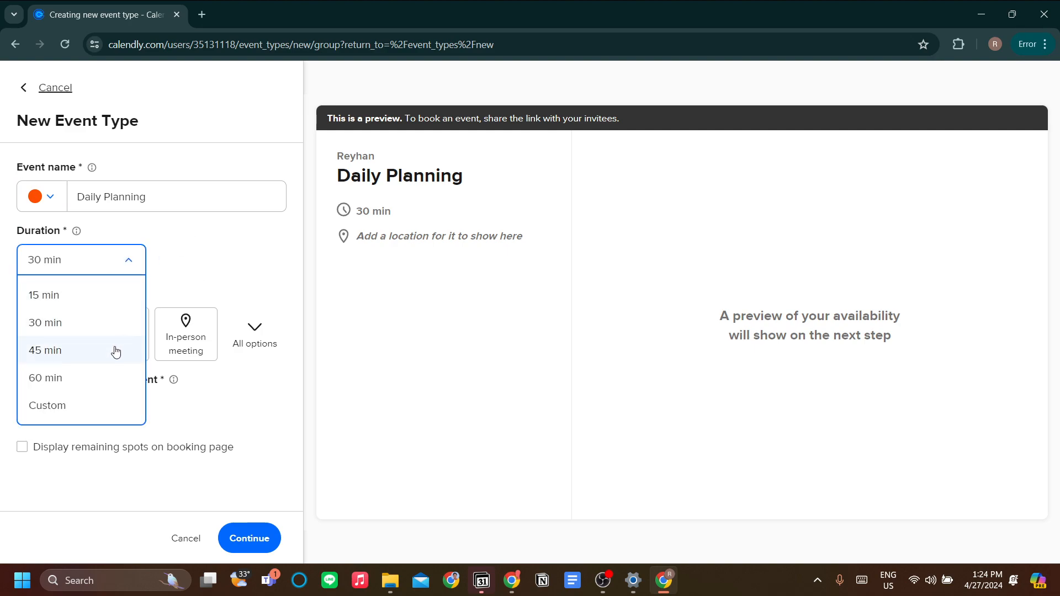
click(93, 327)
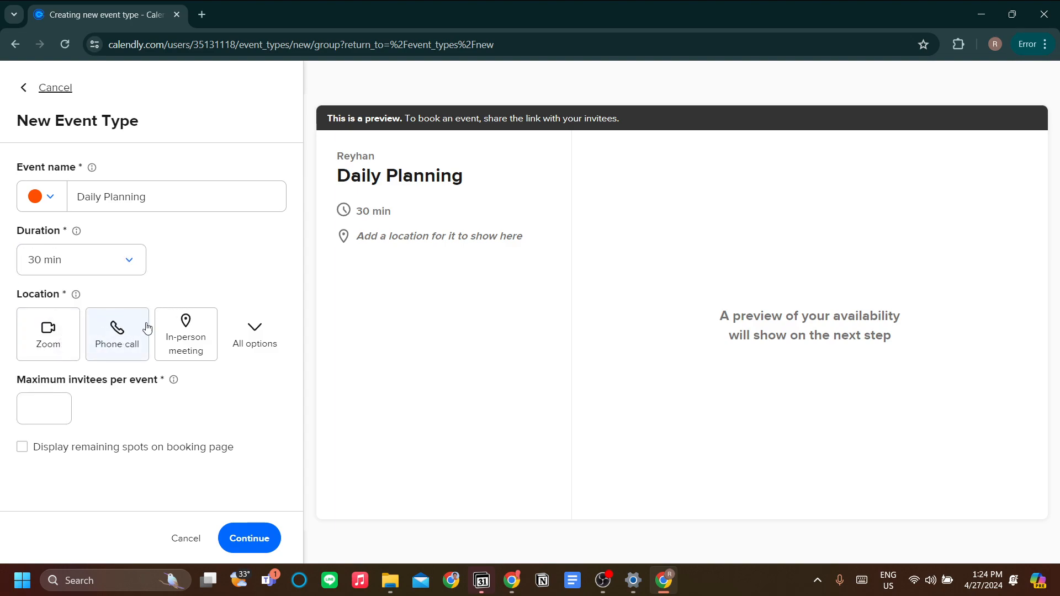
Try Google Meet and Zoom as the location for the Daily Planning event and settle on Google Meet
click(262, 338)
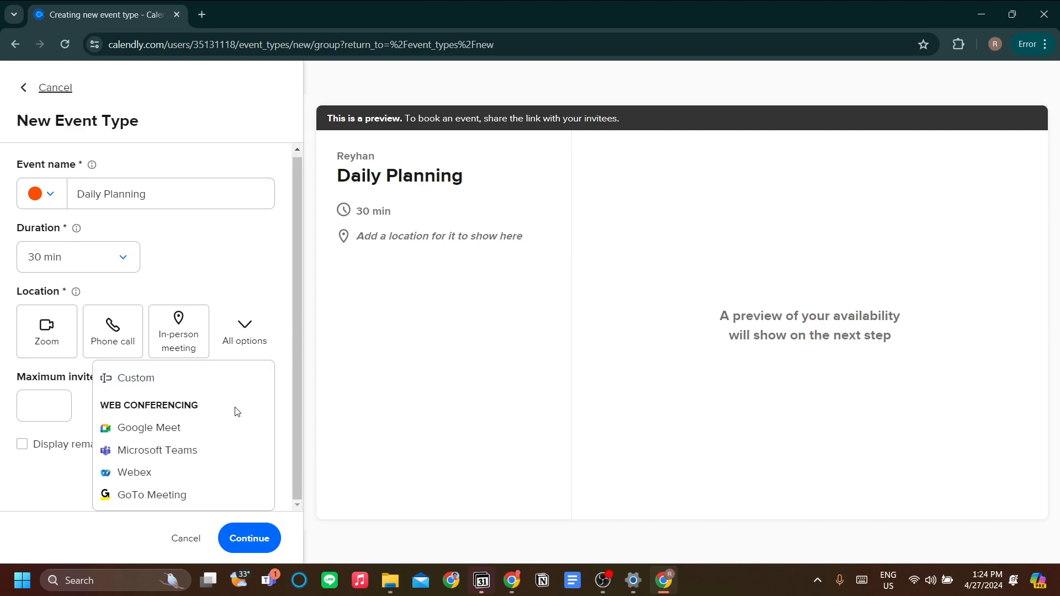
click(162, 429)
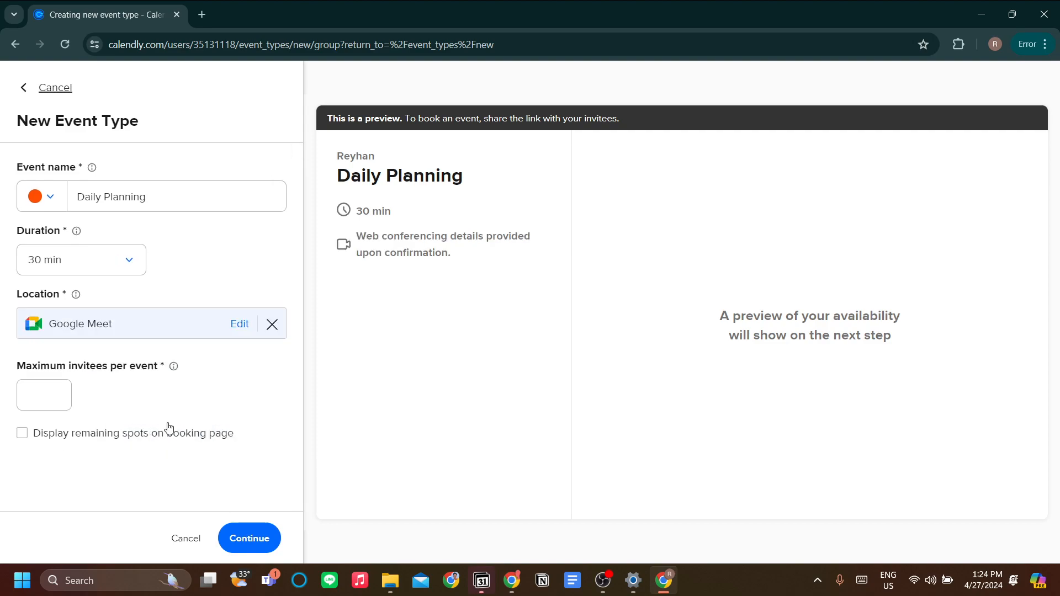
click(272, 327)
click(41, 348)
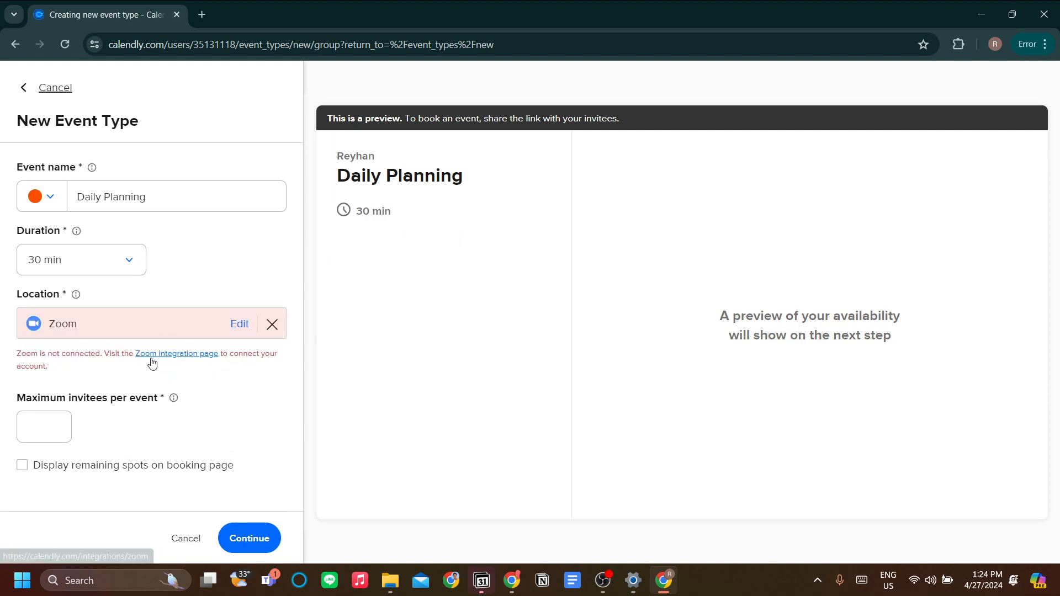
click(271, 324)
click(253, 356)
click(208, 431)
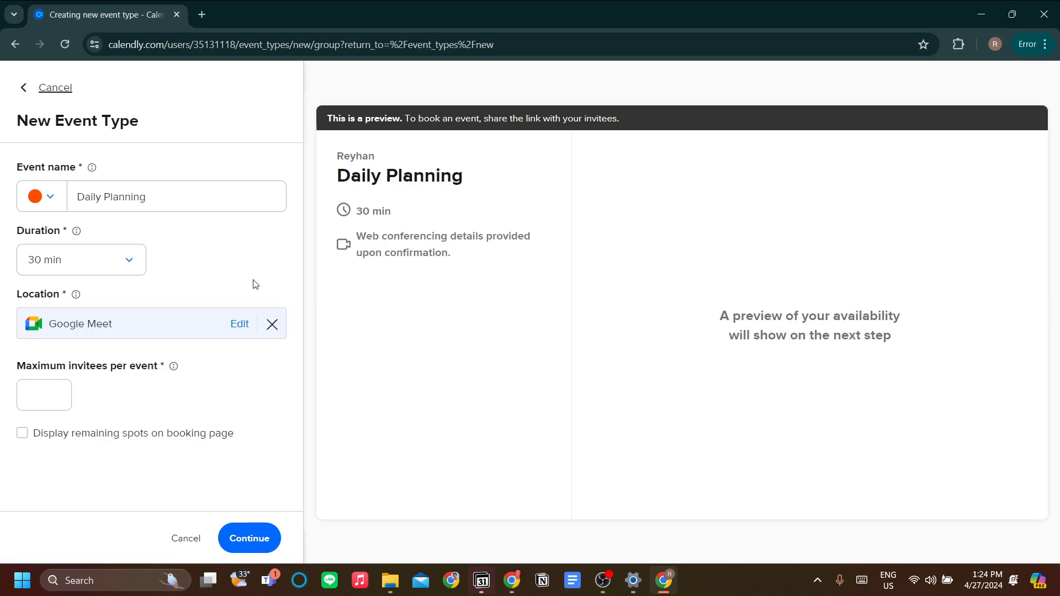
Set the maximum invitees per event to 6, create the event type and dismiss the ready notice
click(66, 405)
click(249, 539)
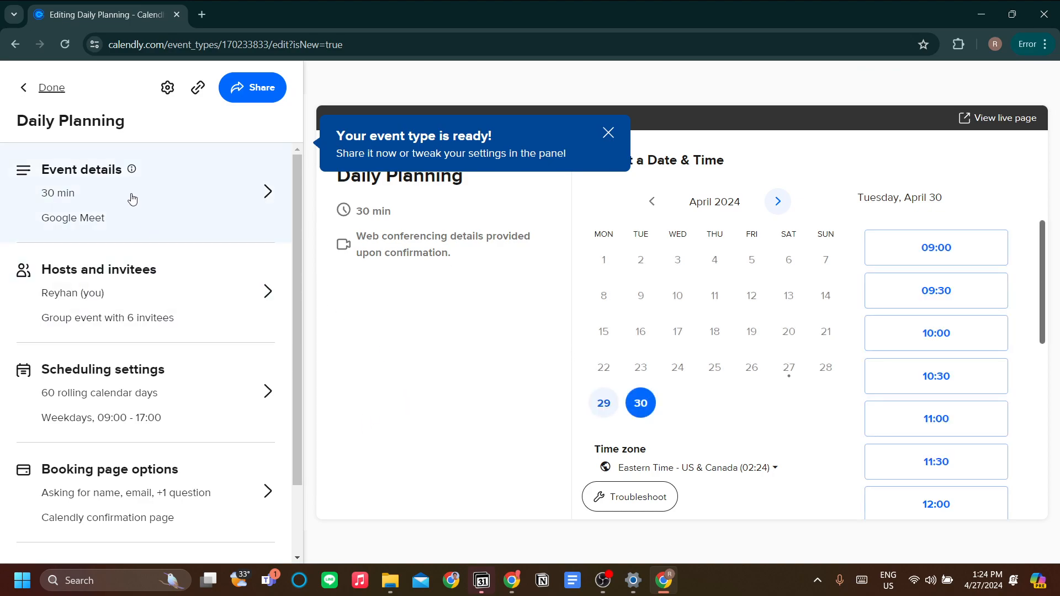
click(609, 135)
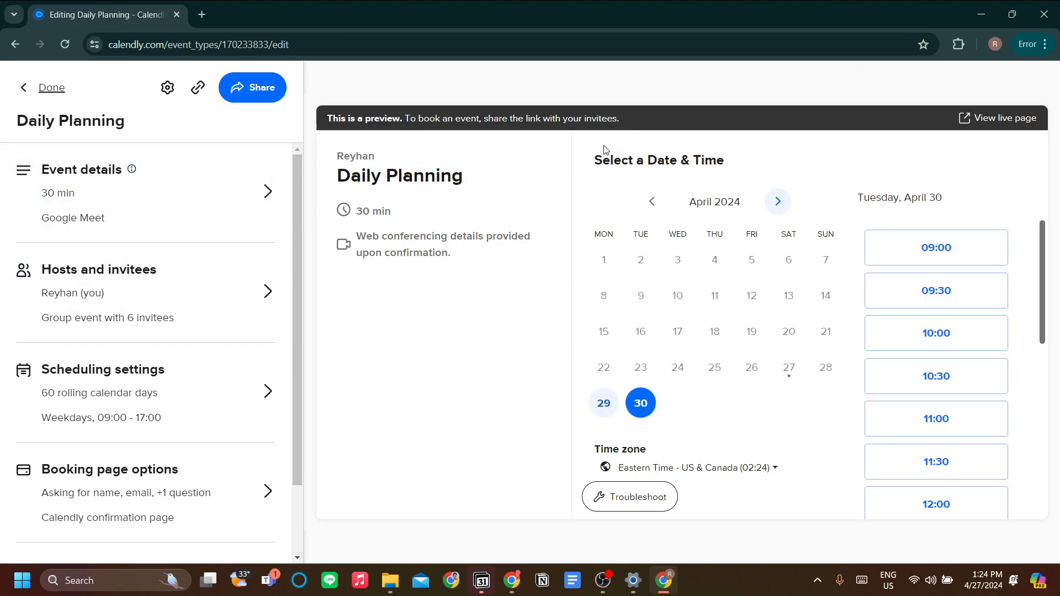
Open the event's scheduling settings, review the host's weekly available hours and return to the scheduling settings
click(258, 406)
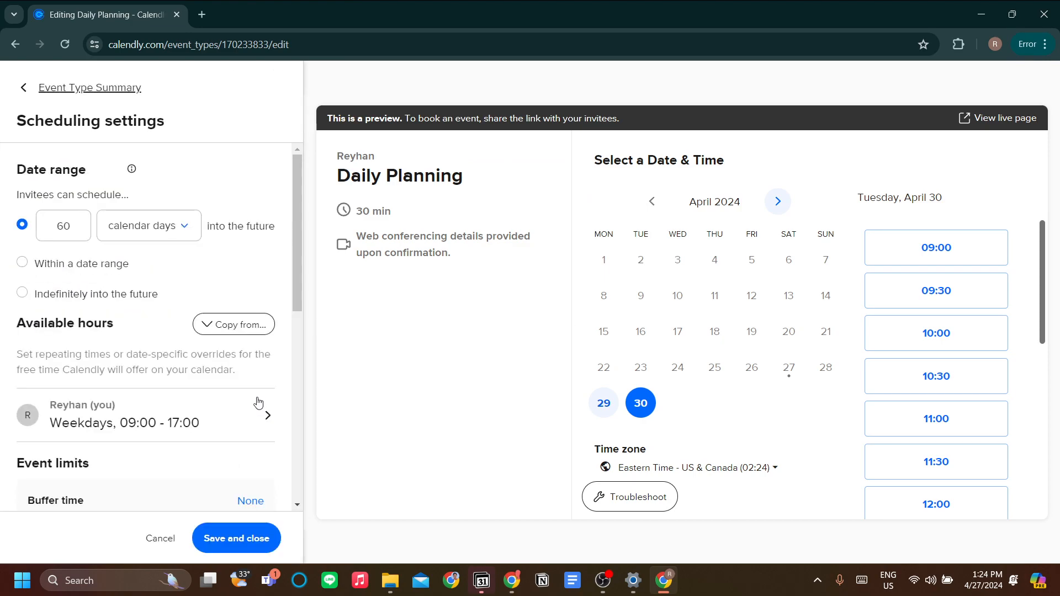
scroll(122, 298, down, 1)
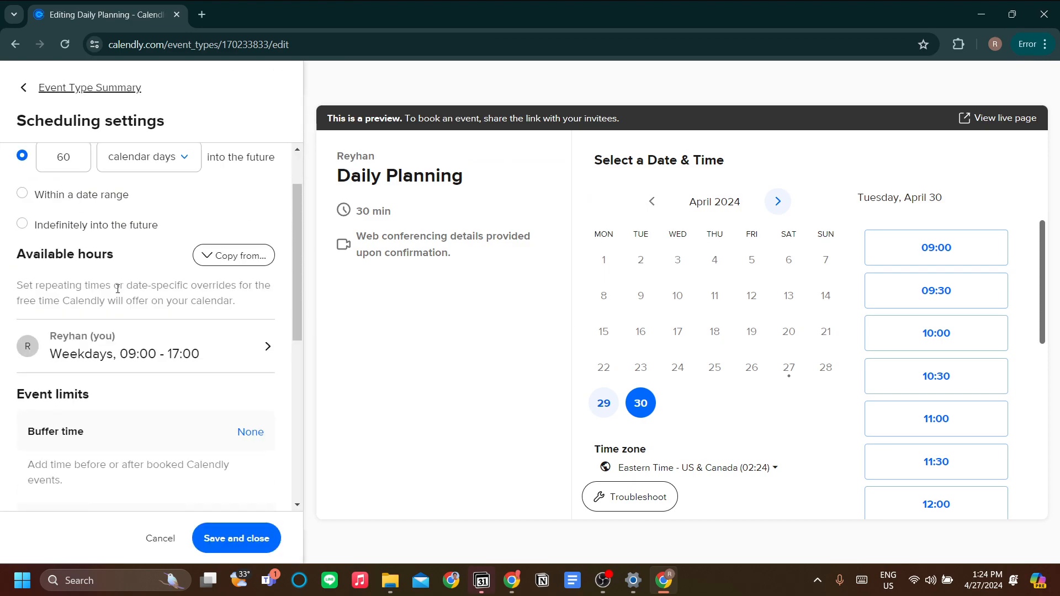
click(177, 338)
scroll(201, 348, down, 2)
scroll(202, 347, up, 2)
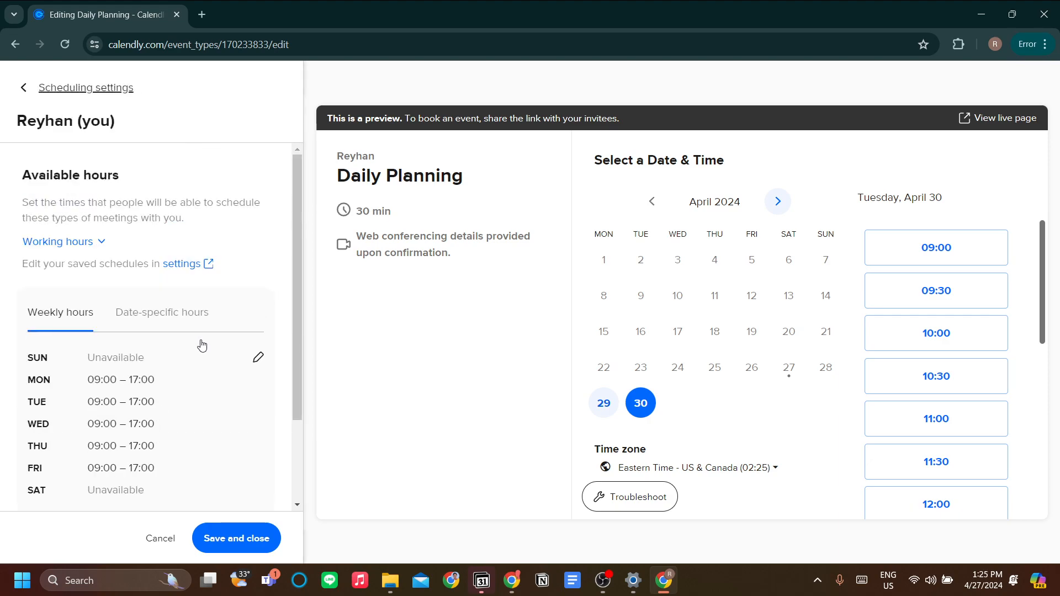
click(24, 89)
Switch the host's available hours to the Daily Planning schedule and save them
click(232, 351)
click(36, 245)
click(132, 296)
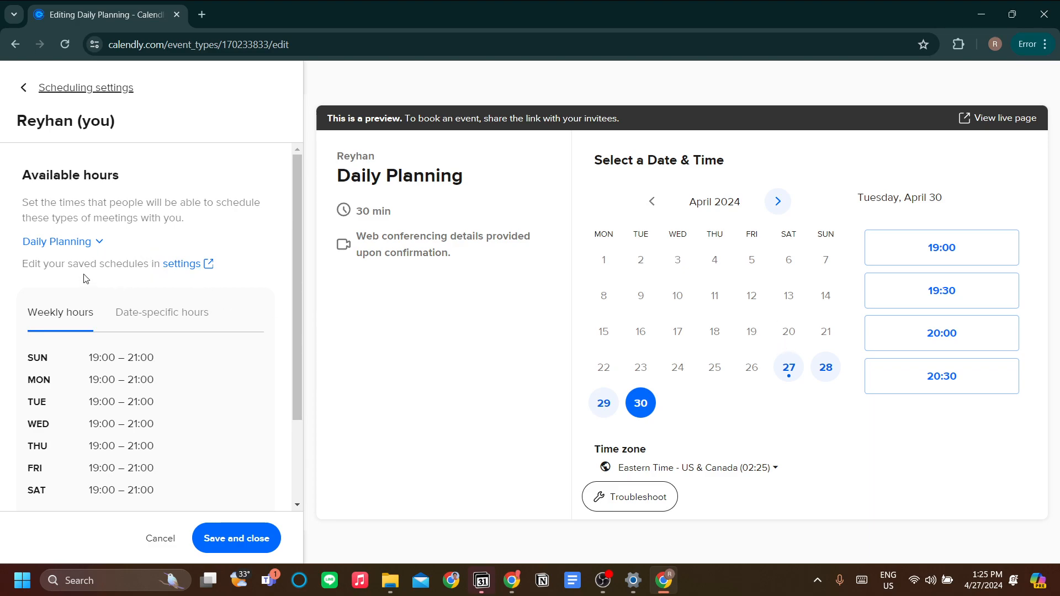
scroll(104, 397, down, 2)
scroll(106, 323, up, 2)
click(243, 543)
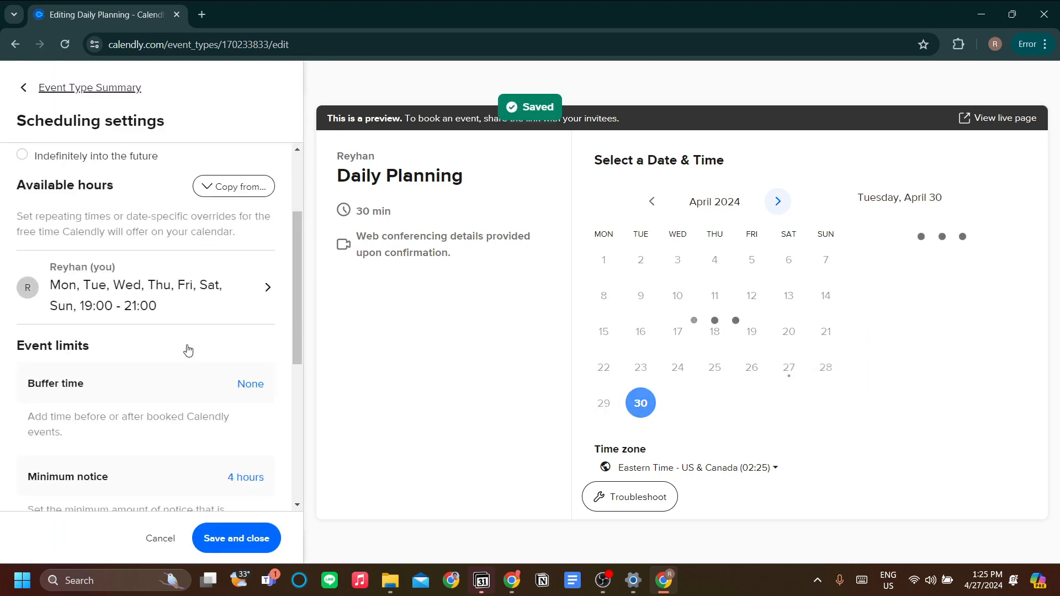
Review the date range, available hours, event limits and additional options in the scheduling settings
scroll(187, 350, down, 1)
scroll(196, 367, up, 3)
scroll(144, 328, down, 5)
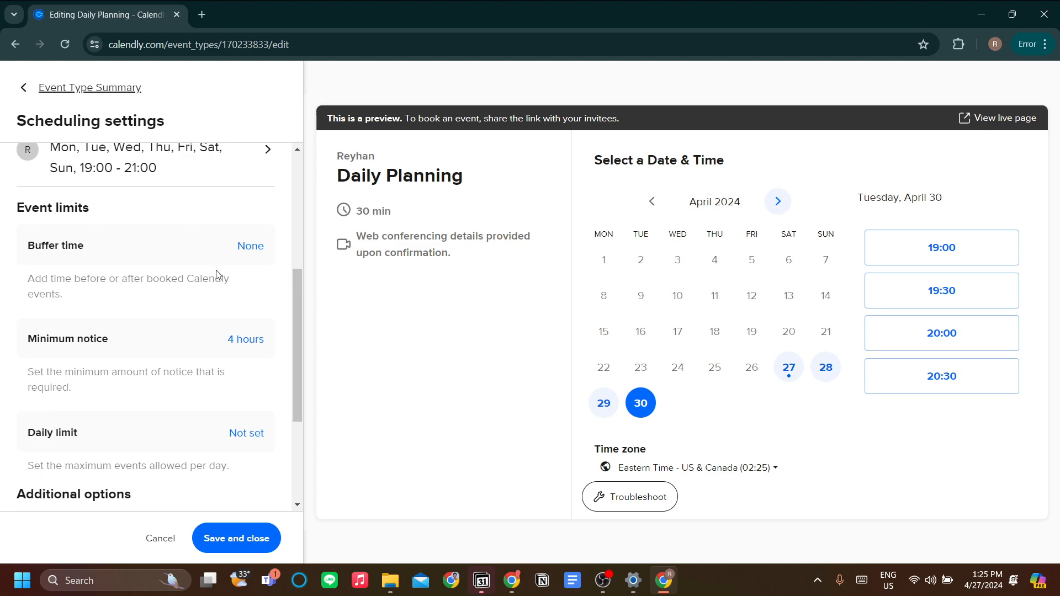
scroll(219, 287, down, 1)
scroll(220, 298, down, 1)
scroll(220, 303, up, 2)
scroll(224, 308, down, 3)
scroll(225, 310, up, 4)
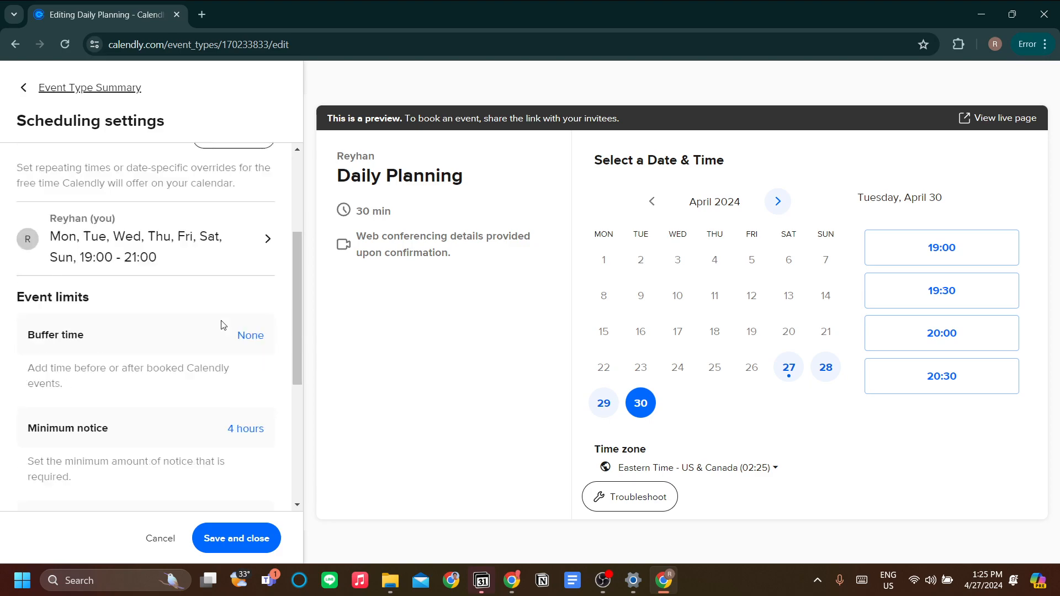
Set the buffer time to 15 min before and 10 min after the event
click(252, 337)
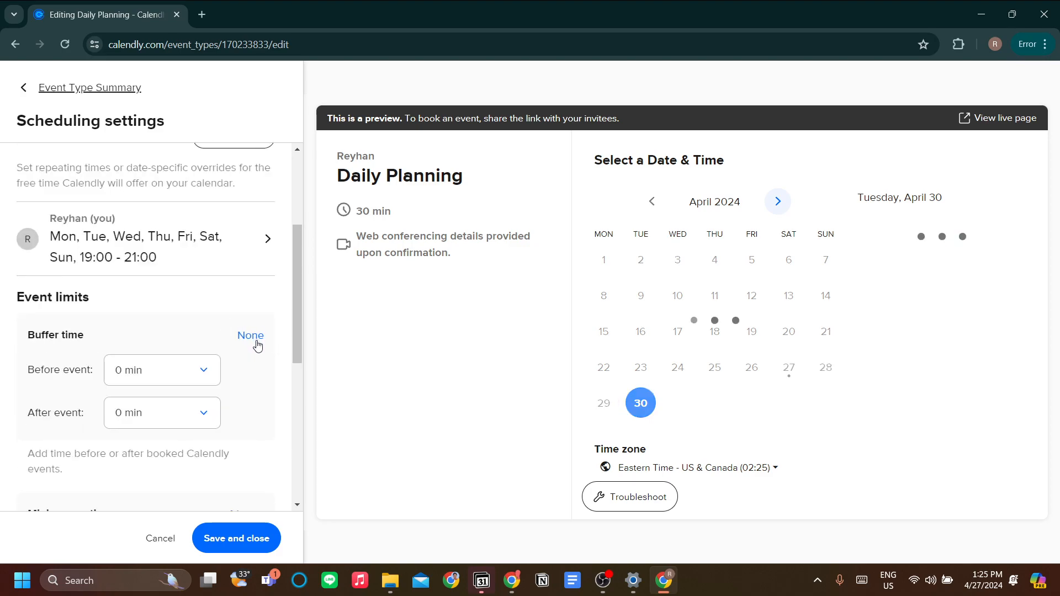
click(185, 381)
click(183, 488)
click(185, 422)
click(177, 503)
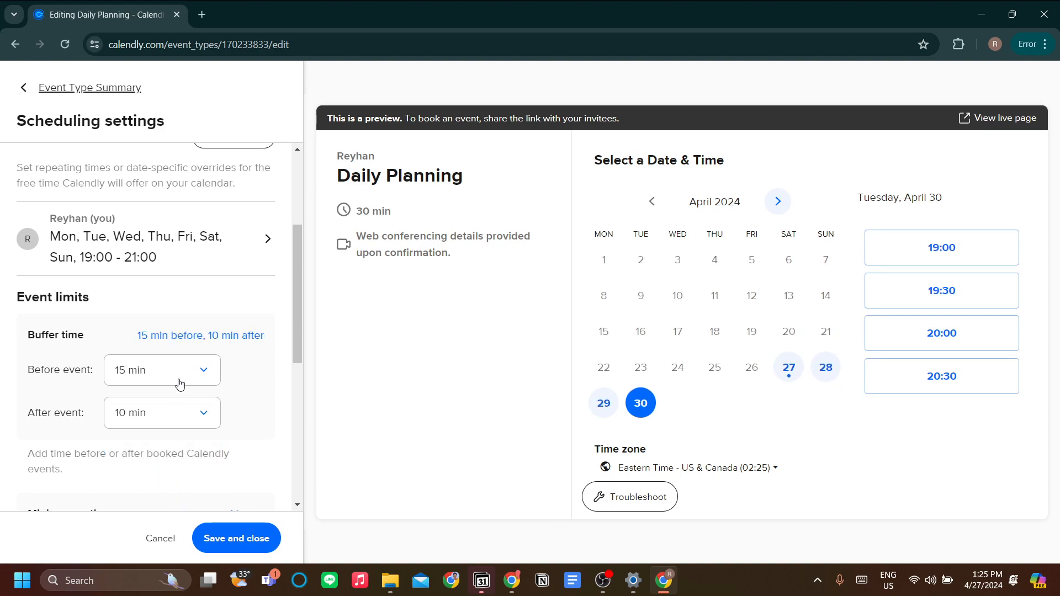
Check the minimum notice, daily limit and additional options, and save and close the scheduling settings
scroll(209, 385, down, 1)
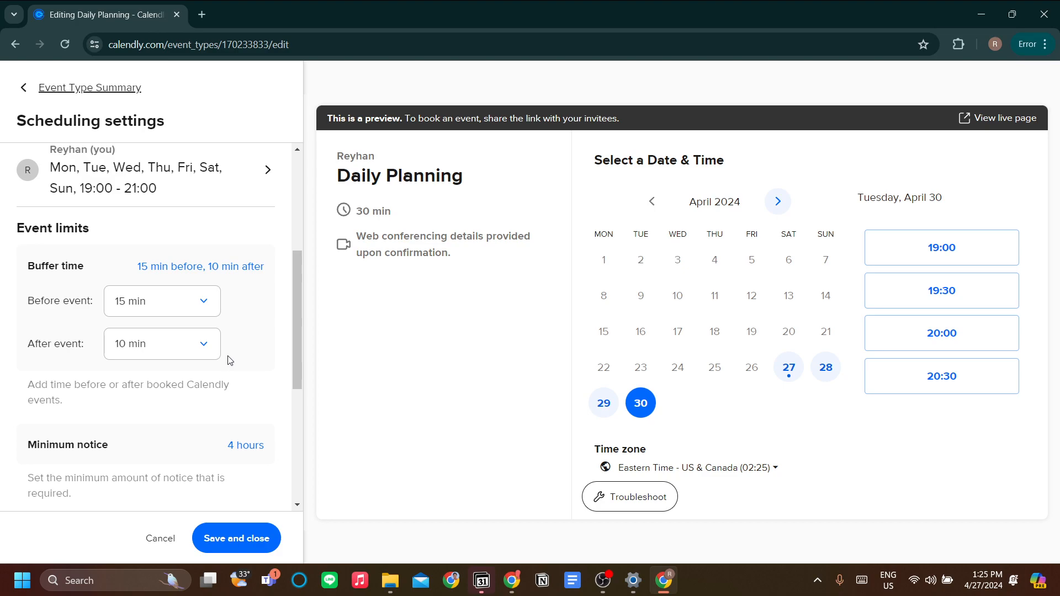
scroll(230, 360, down, 2)
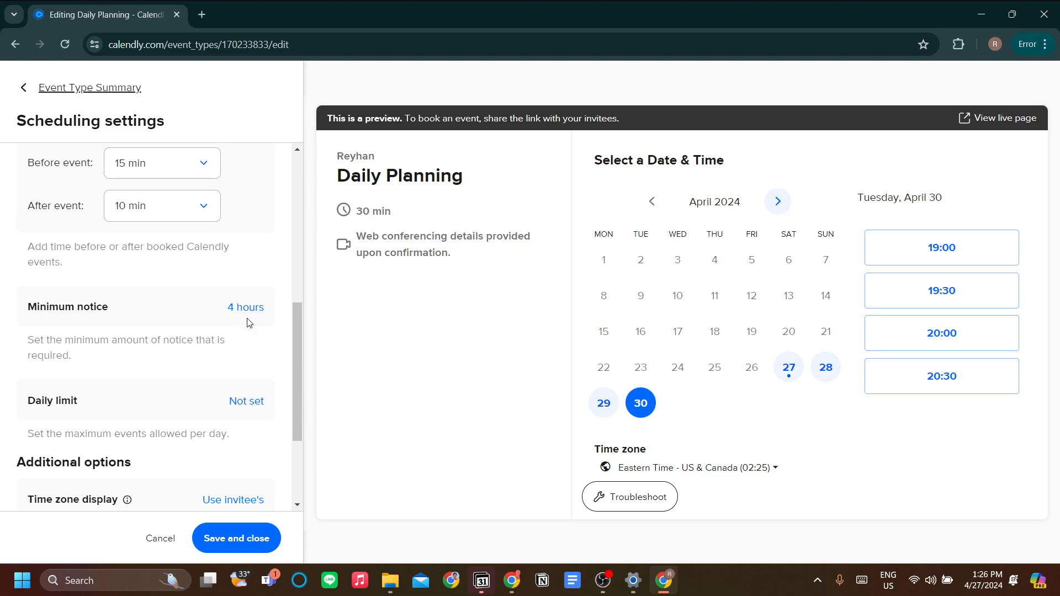
scroll(246, 313, down, 2)
scroll(229, 319, down, 1)
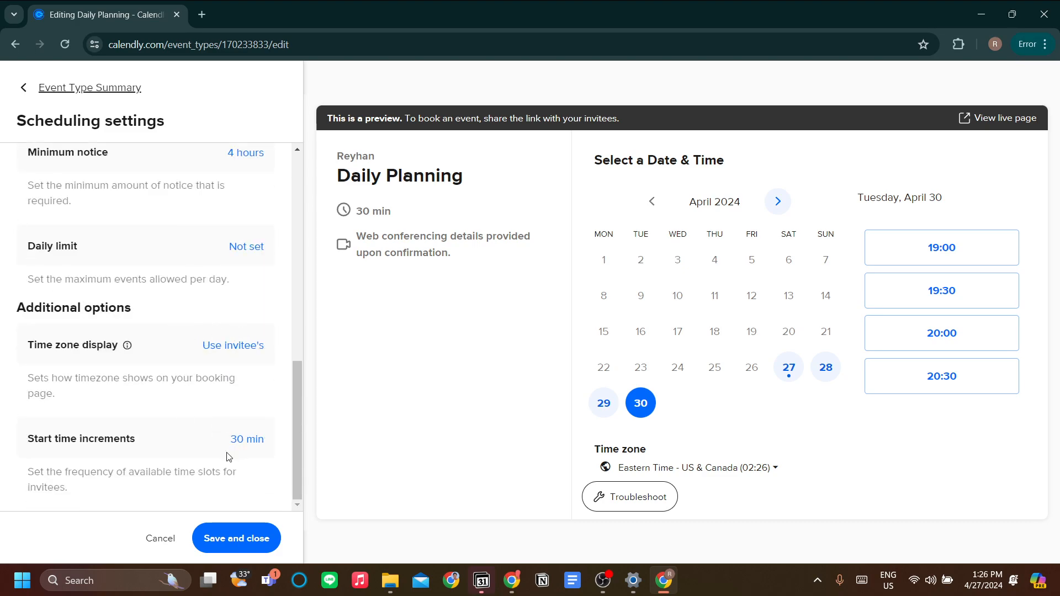
click(263, 539)
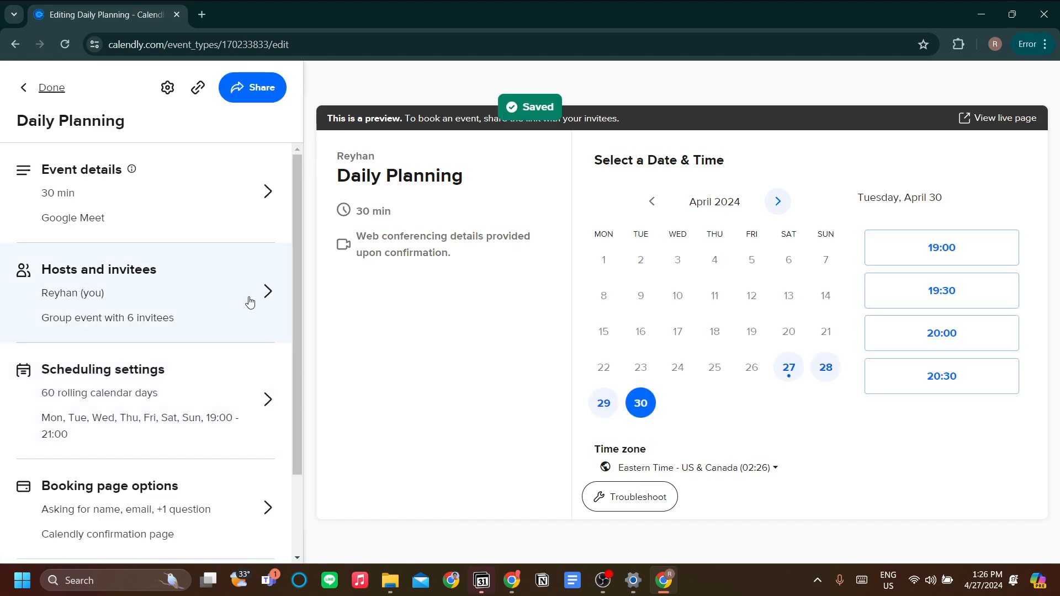
Open the booking page options and review the event link, invitee questions, payment and confirmation page sections
scroll(221, 402, down, 2)
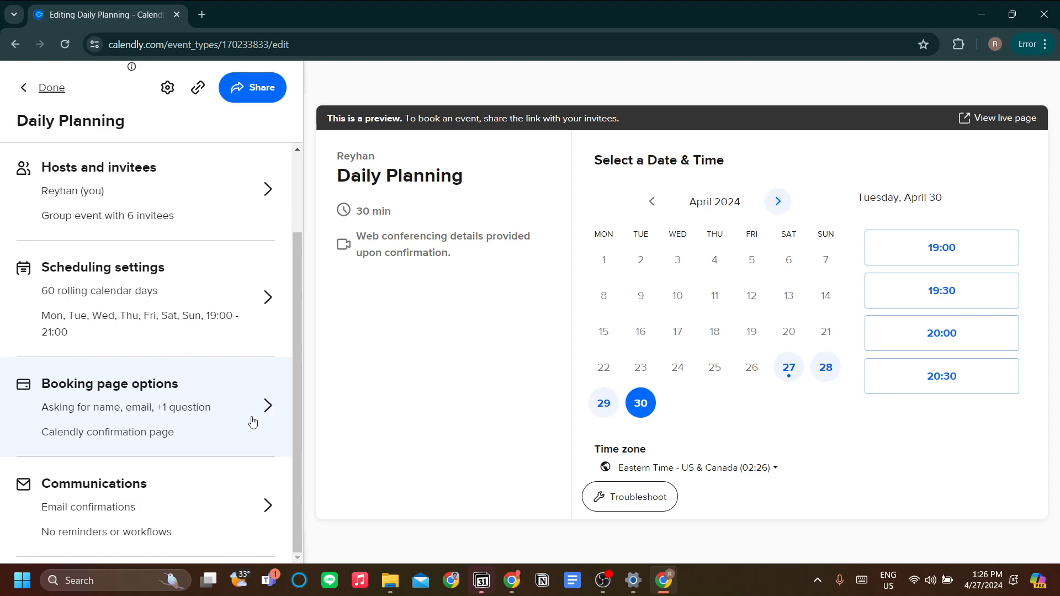
click(227, 423)
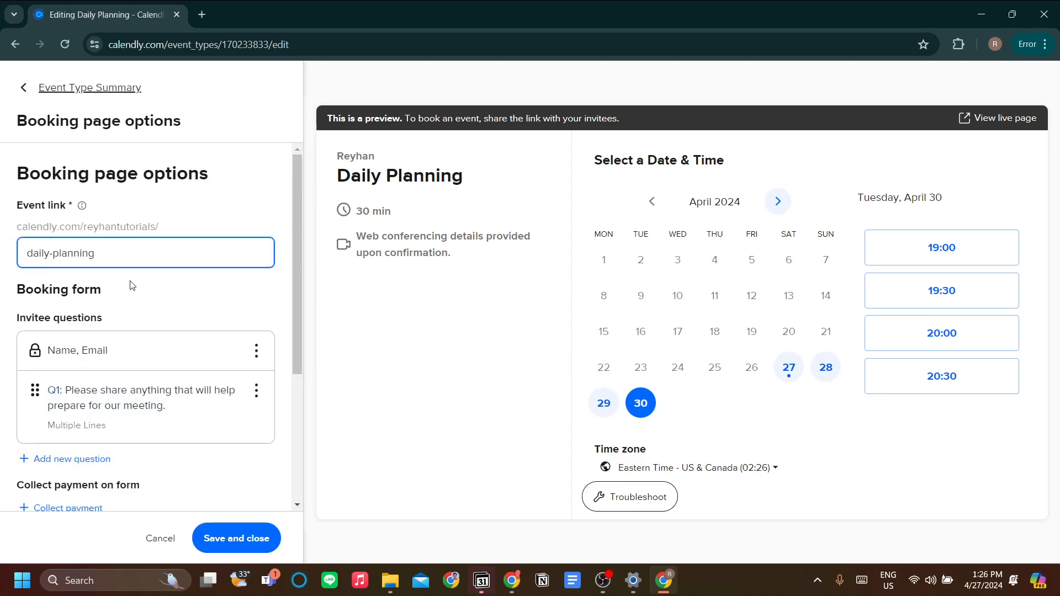
scroll(107, 310, down, 1)
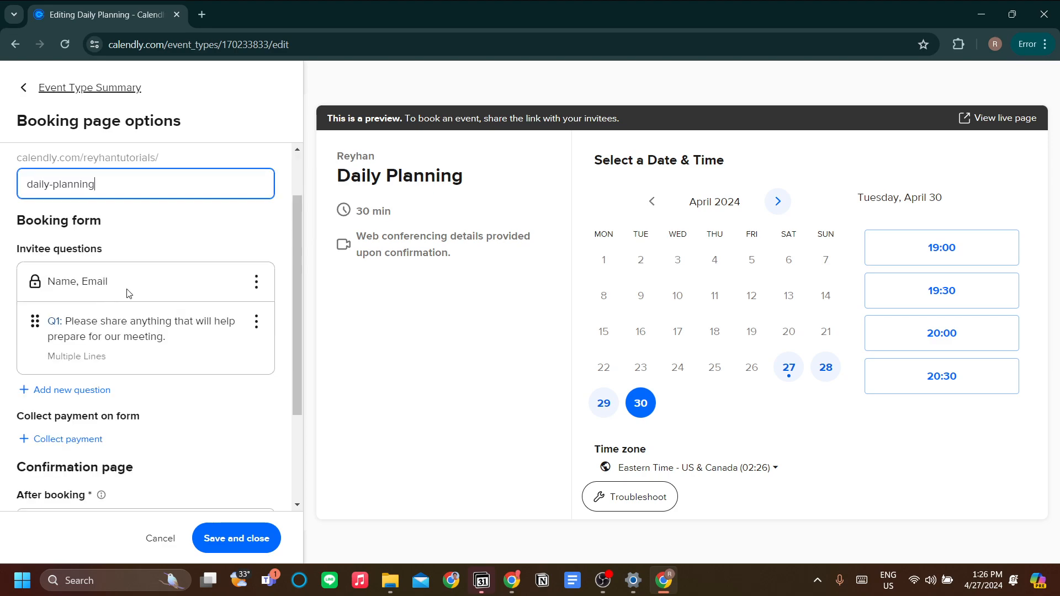
scroll(162, 337, down, 1)
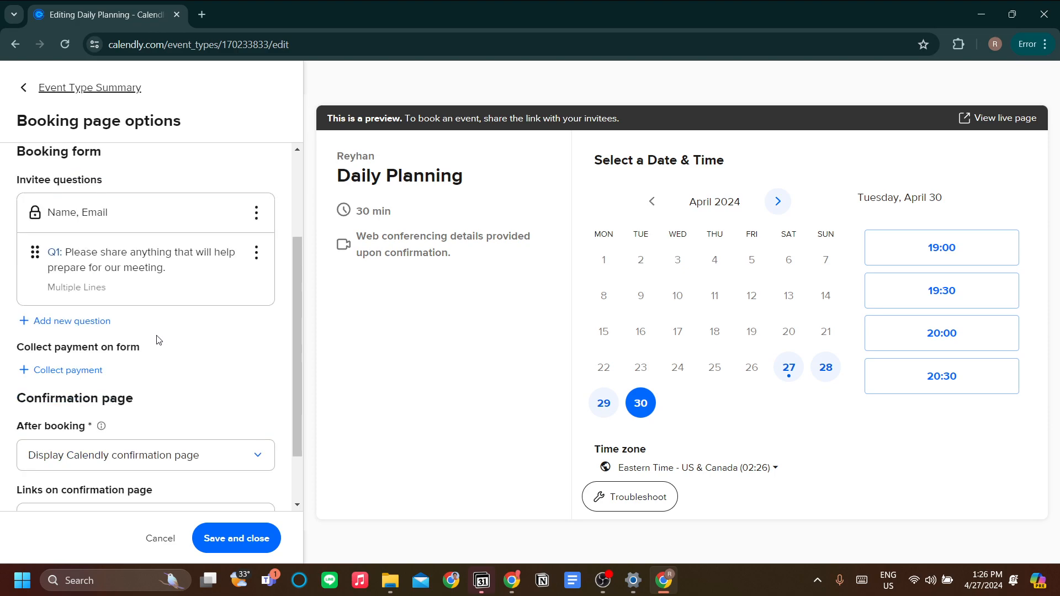
scroll(159, 339, down, 1)
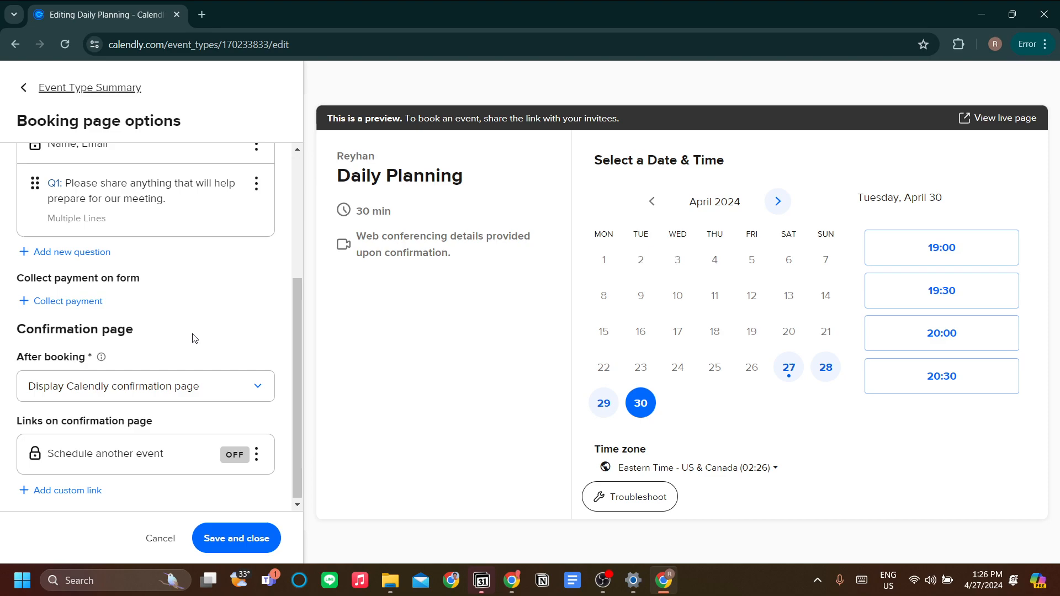
Choose Display Calendly confirmation page as the after-booking action and save and close the booking page options
click(212, 384)
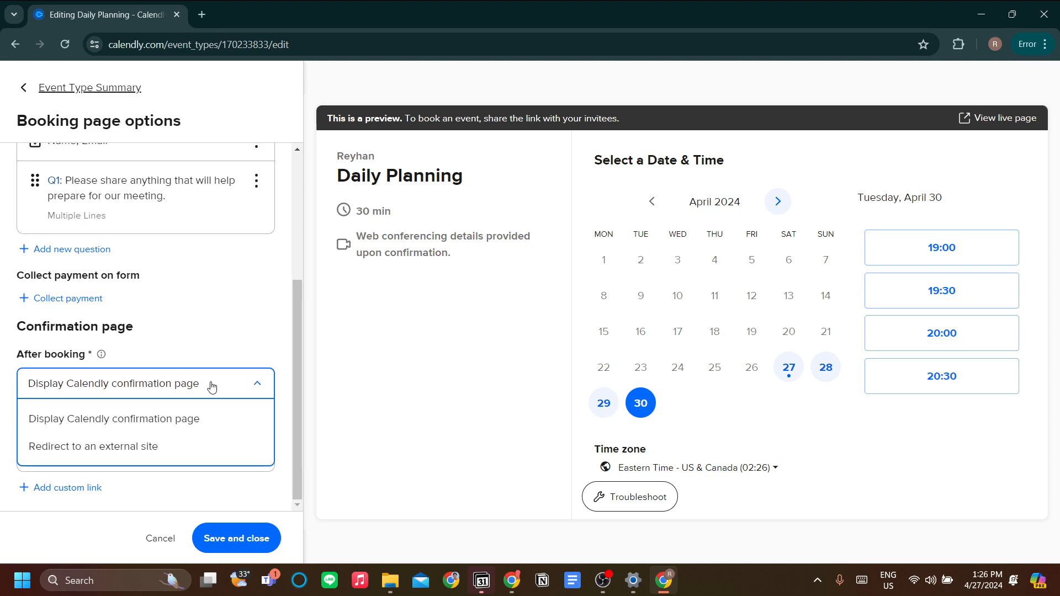
click(182, 420)
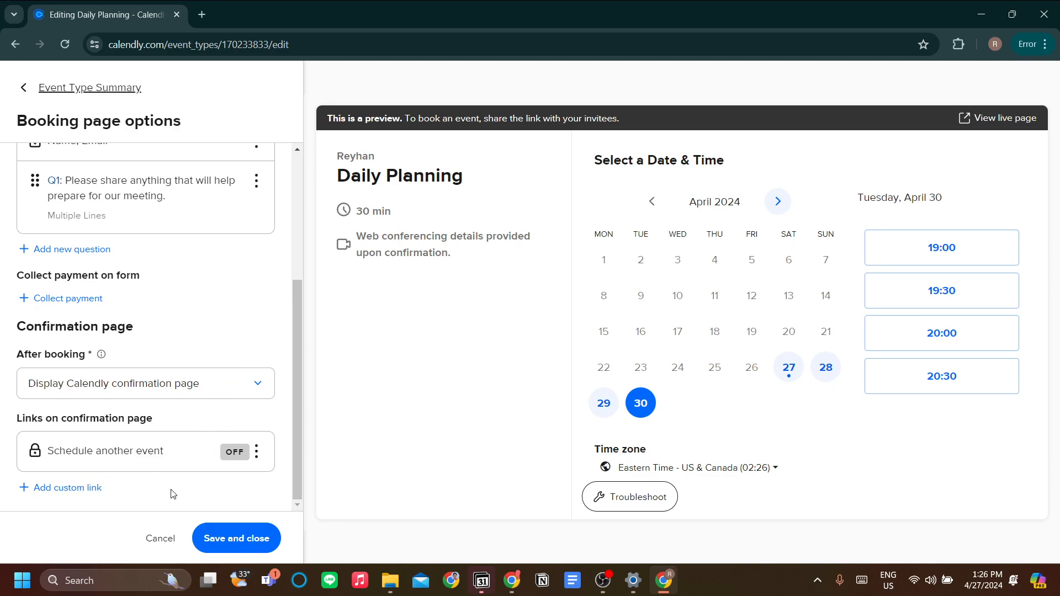
click(255, 550)
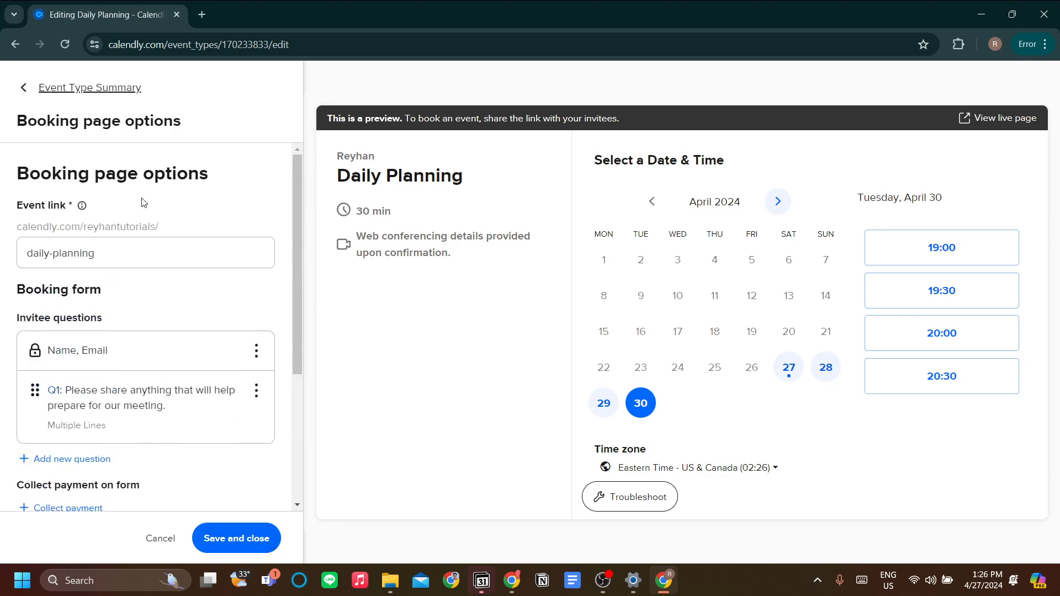
click(232, 544)
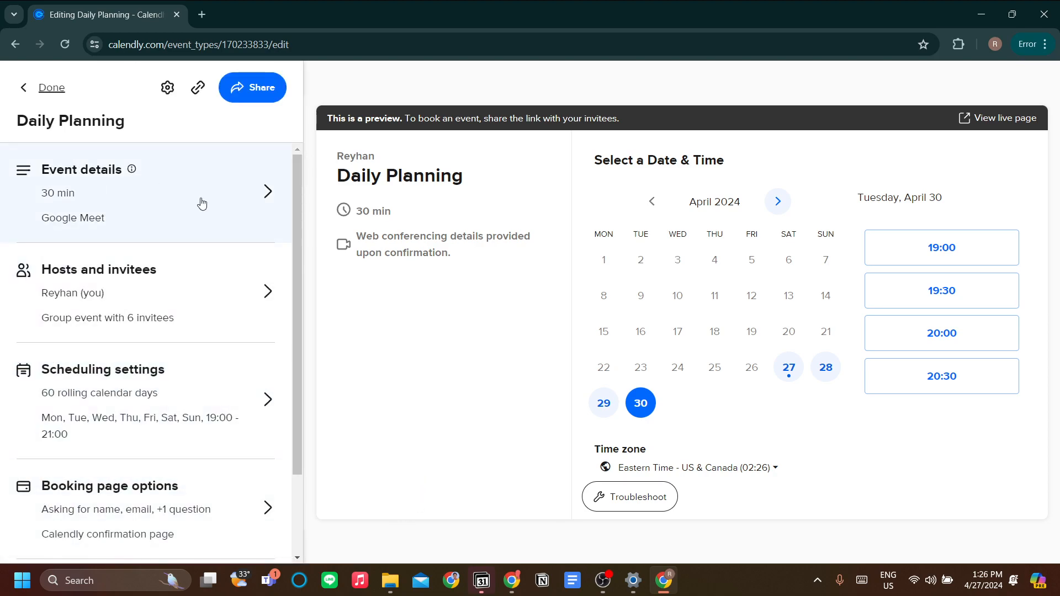
Finish editing the event type, copy the Daily Planning booking link and open it in a new browser tab
click(48, 89)
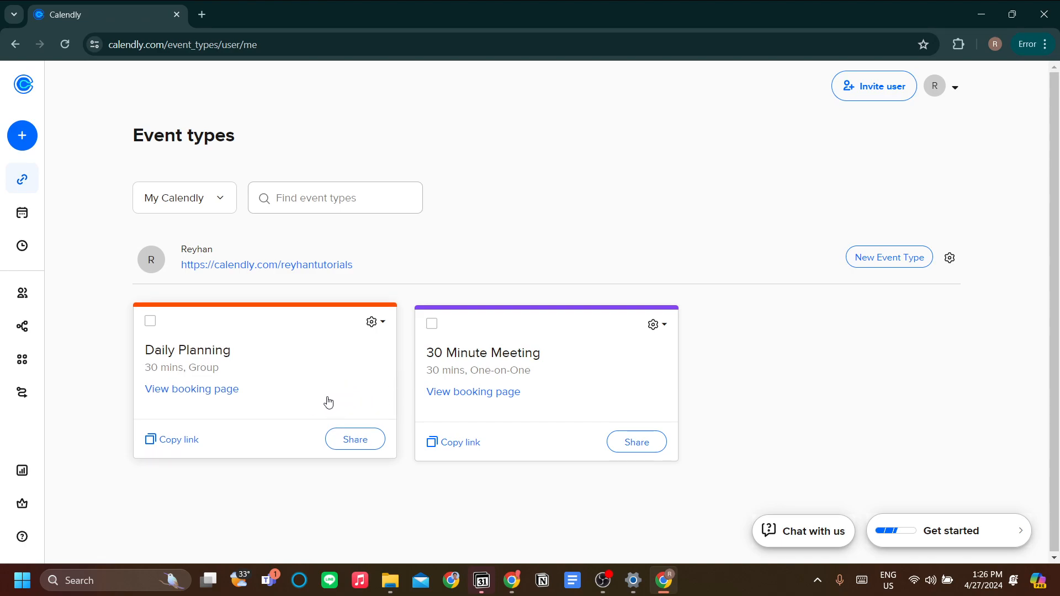
click(188, 449)
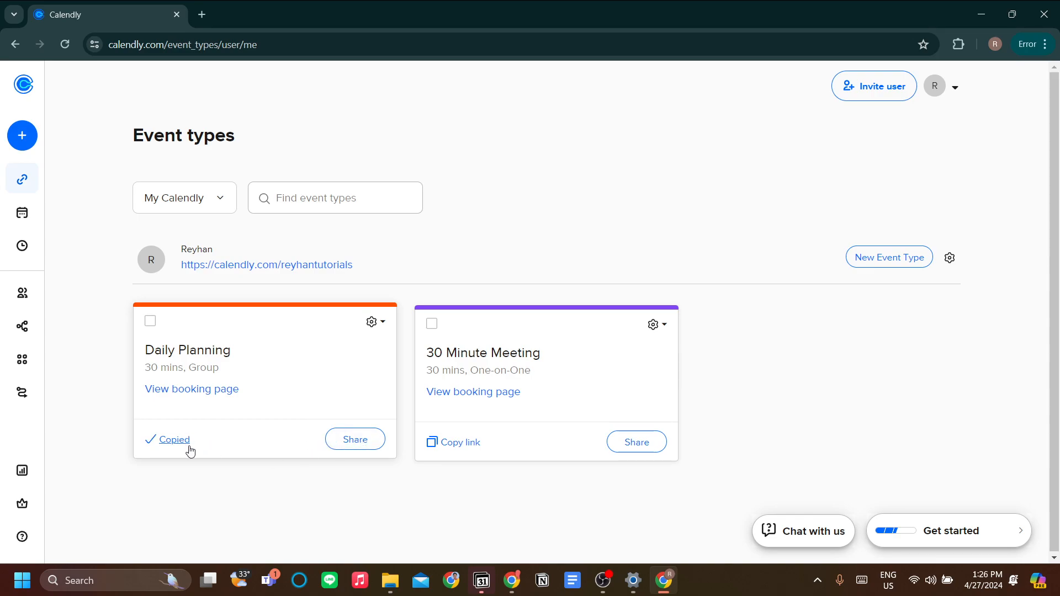
click(209, 13)
text(https://calendly.com/reyhantutorials/daily-planning)
key(Return)
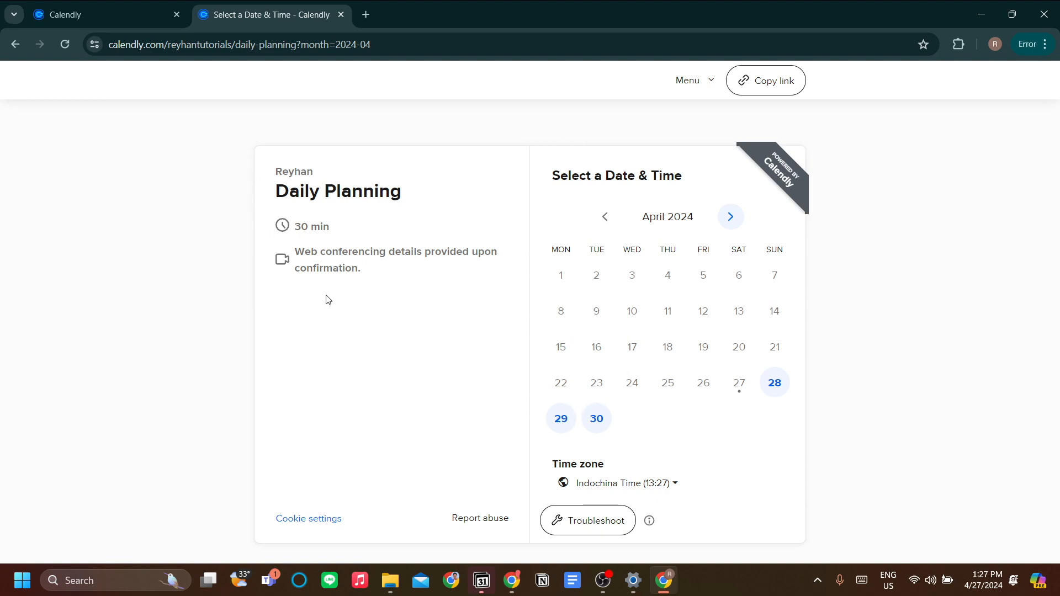
Choose Sunday, April 28 at 07:00 as the Daily Planning booking slot and continue to the invitee details
click(731, 217)
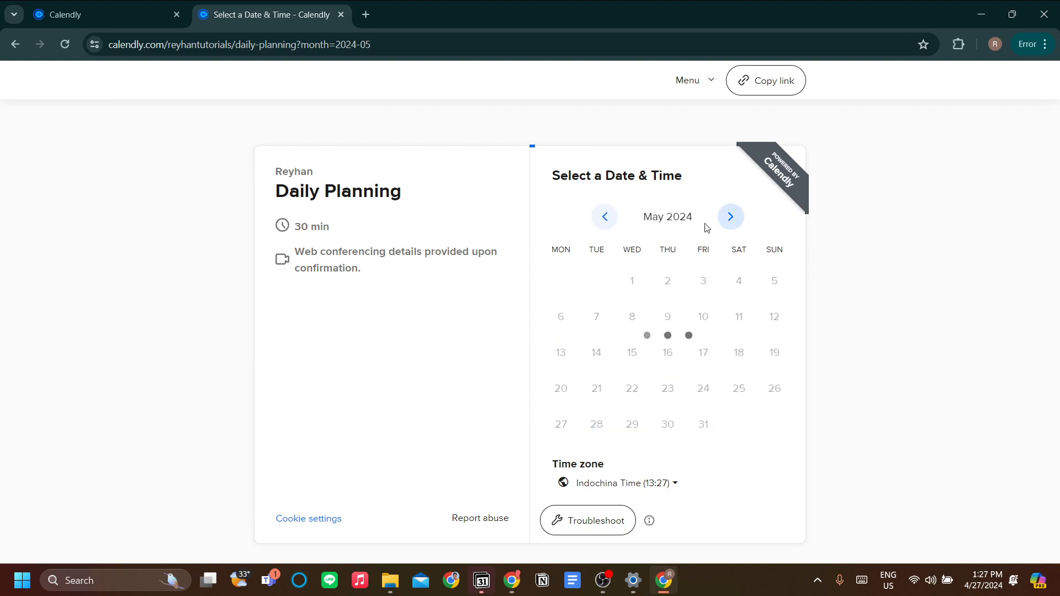
click(608, 221)
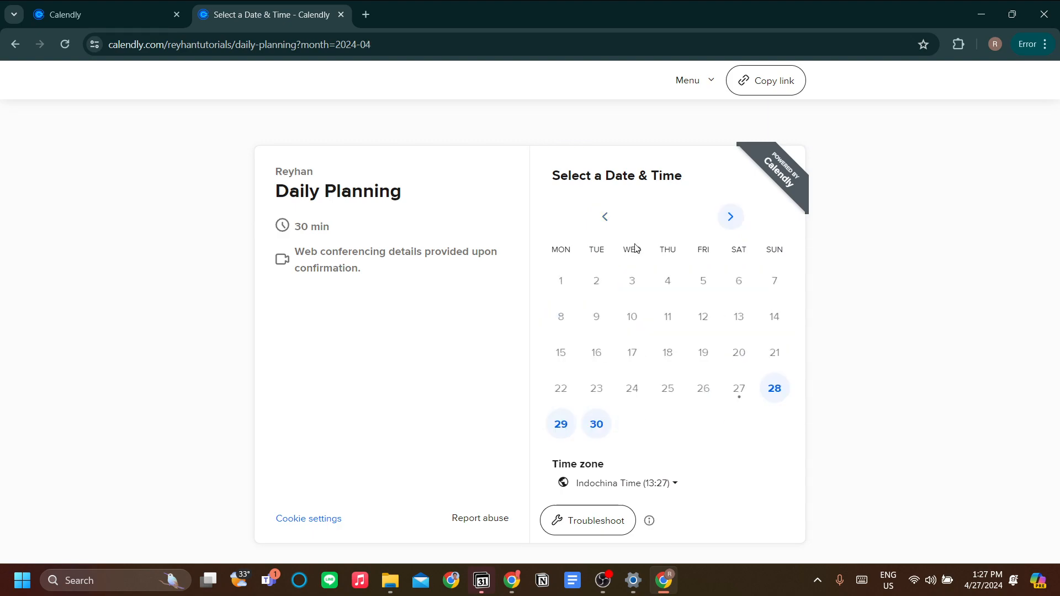
click(776, 391)
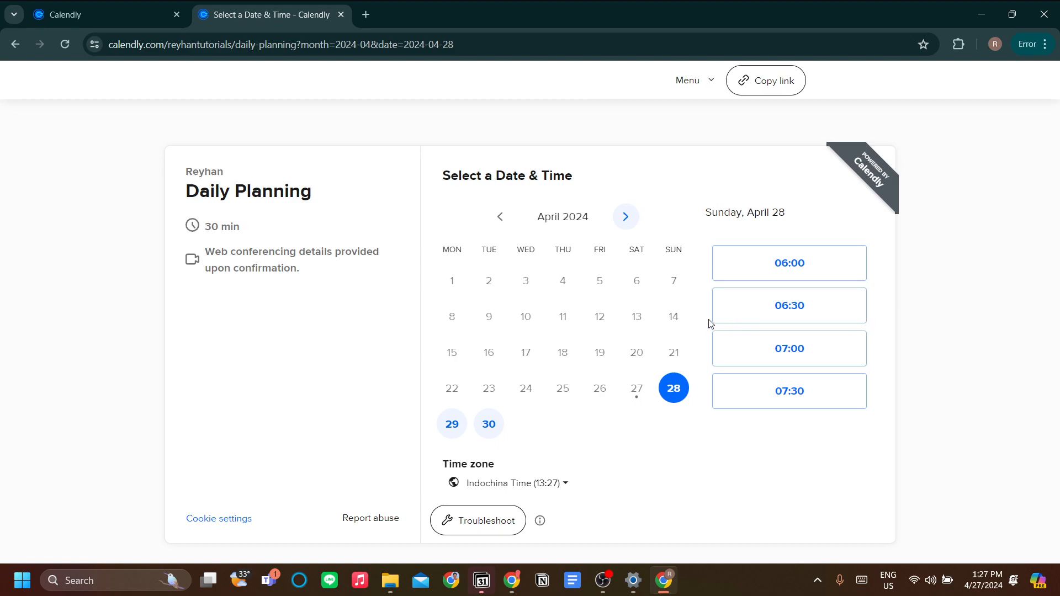
click(786, 362)
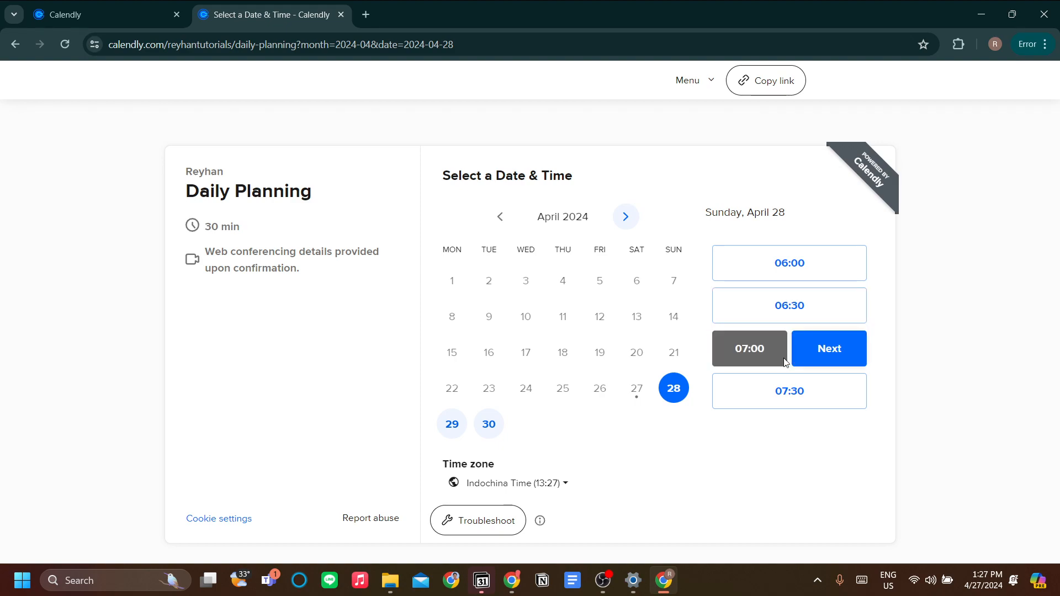
click(827, 351)
Fill in the invitee's name and e-mail address in the booking details
click(584, 218)
click(735, 243)
click(701, 230)
text(awd)
key(BackSpace)
key(BackSpace)
key(BackSpace)
text(H)
text(ohn)
click(664, 283)
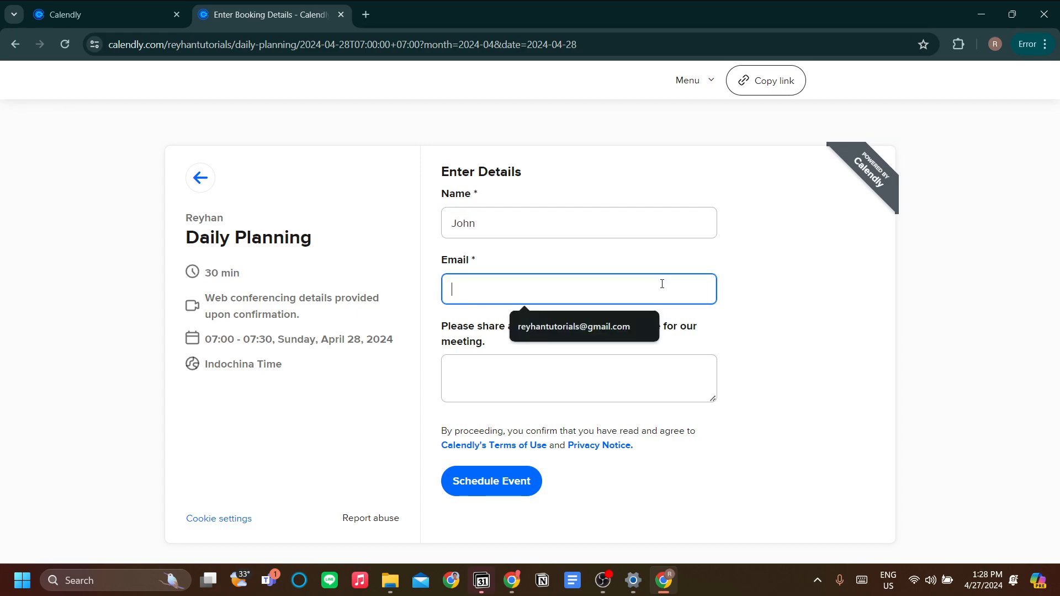
click(611, 329)
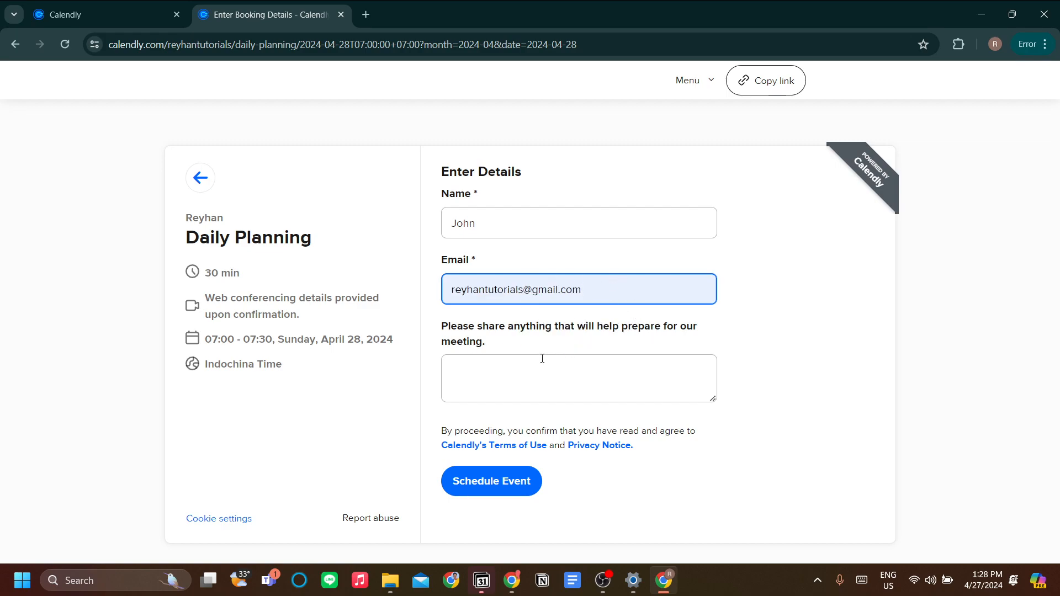
Add the preparation note "Some problems and follow up on the last meeting" and schedule the event
click(503, 378)
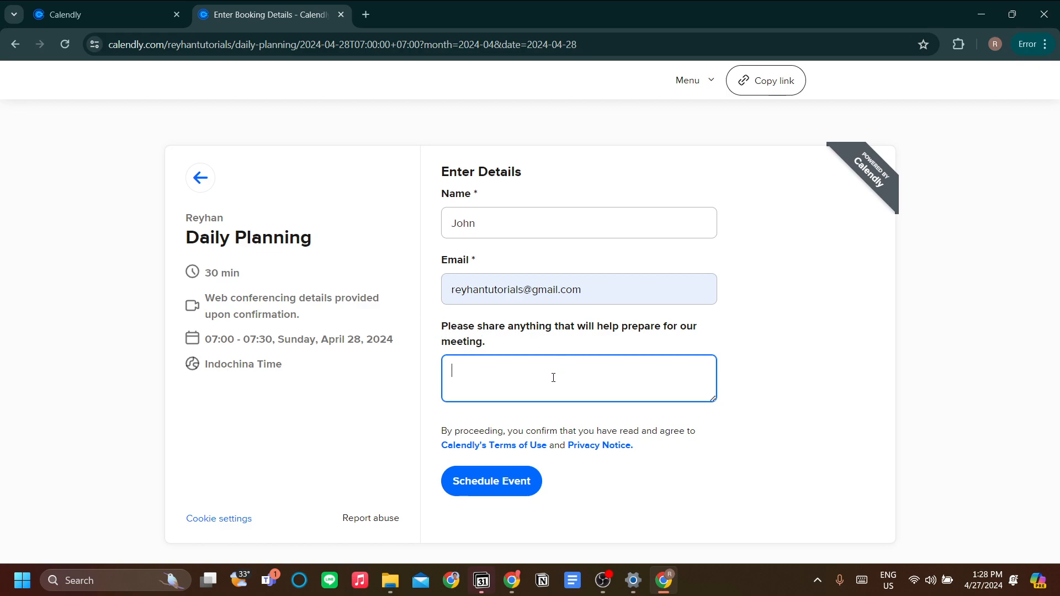
text(Some problems and follow up on the last meeting)
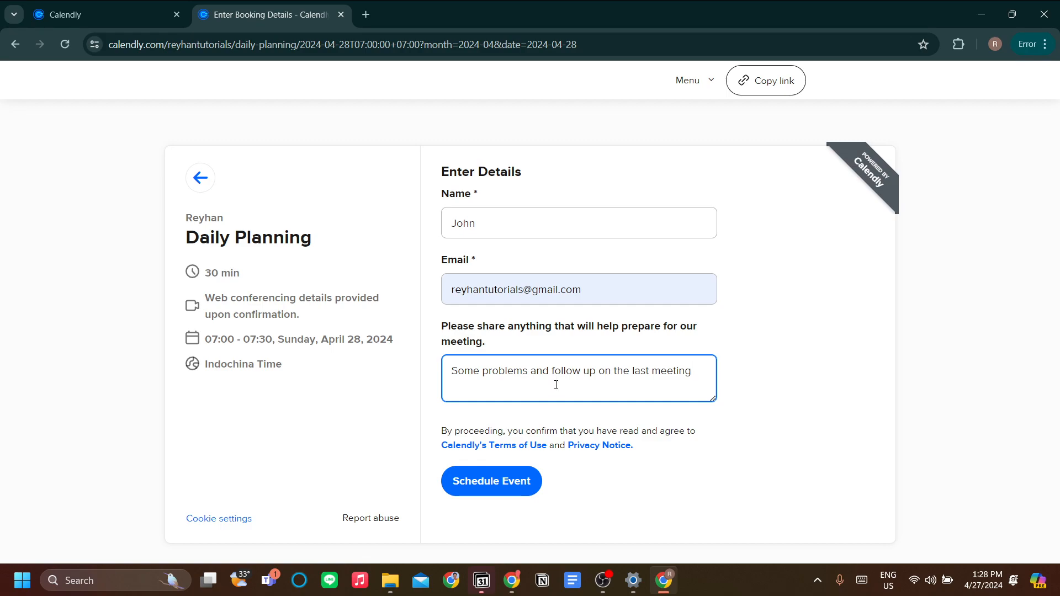
click(519, 484)
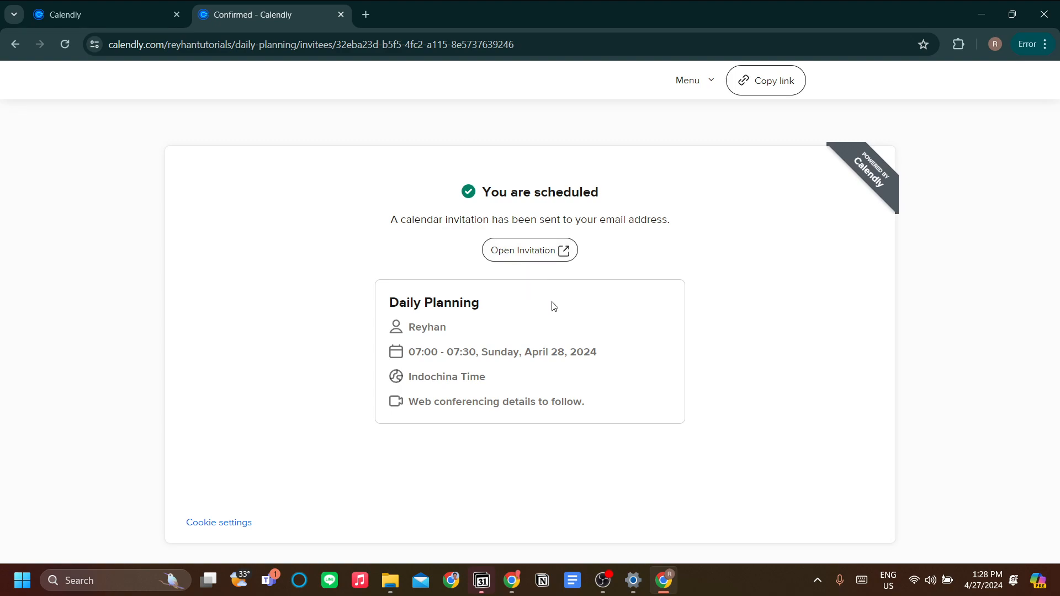
Open the invitation in Gmail, read the Daily Planning attendance notification, and return to Calendly's event types
click(551, 258)
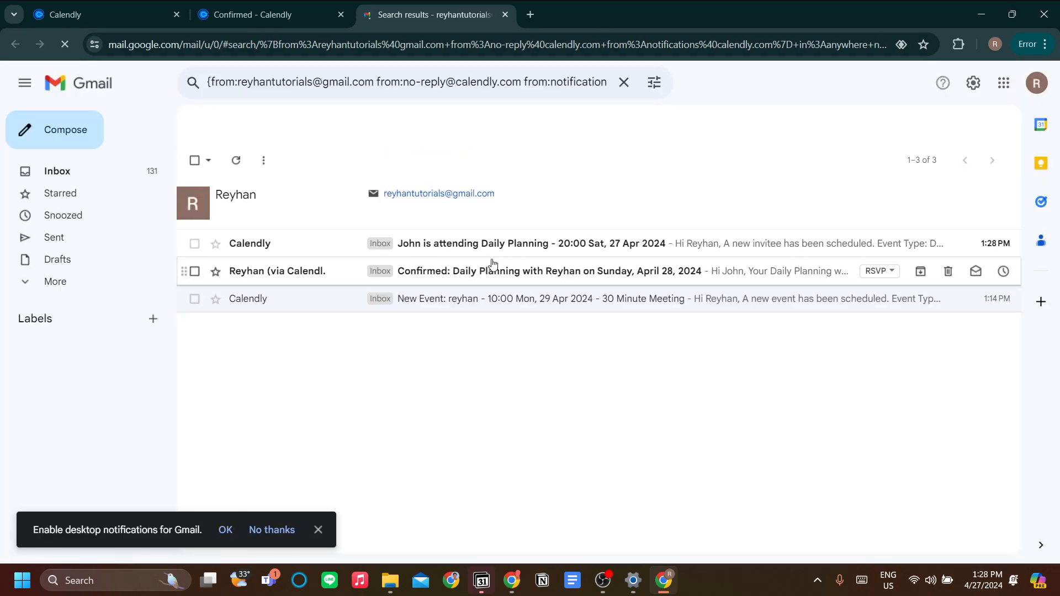
click(516, 247)
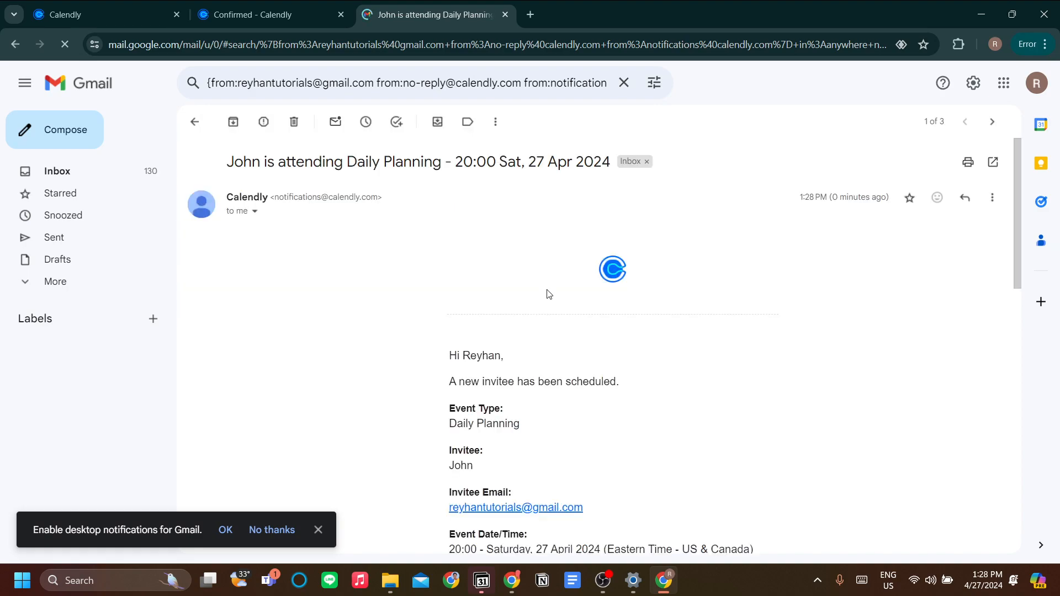
scroll(546, 293, down, 3)
click(271, 14)
click(106, 2)
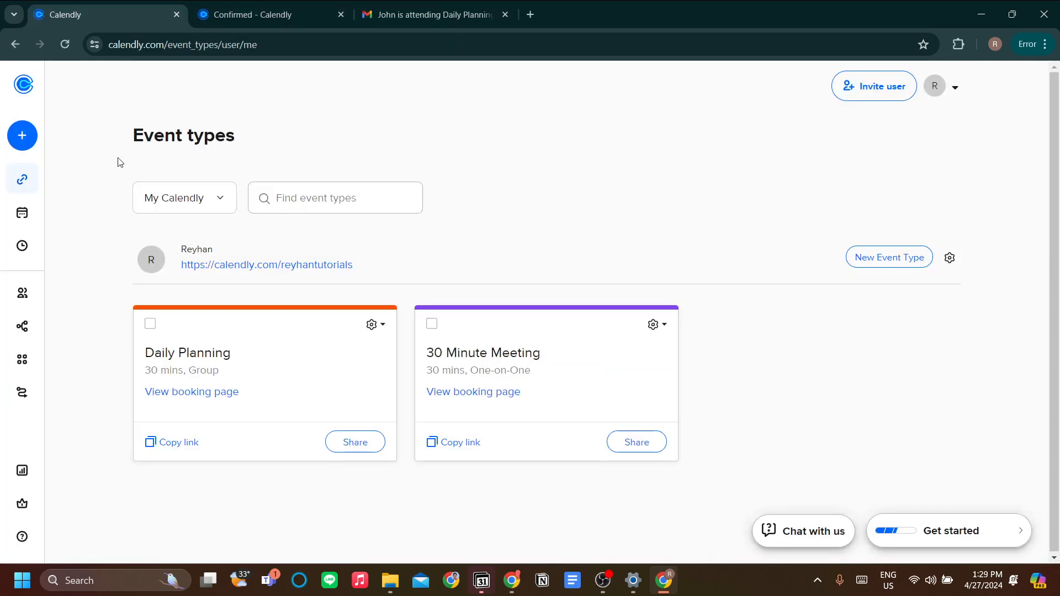
mouse_move(22, 299)
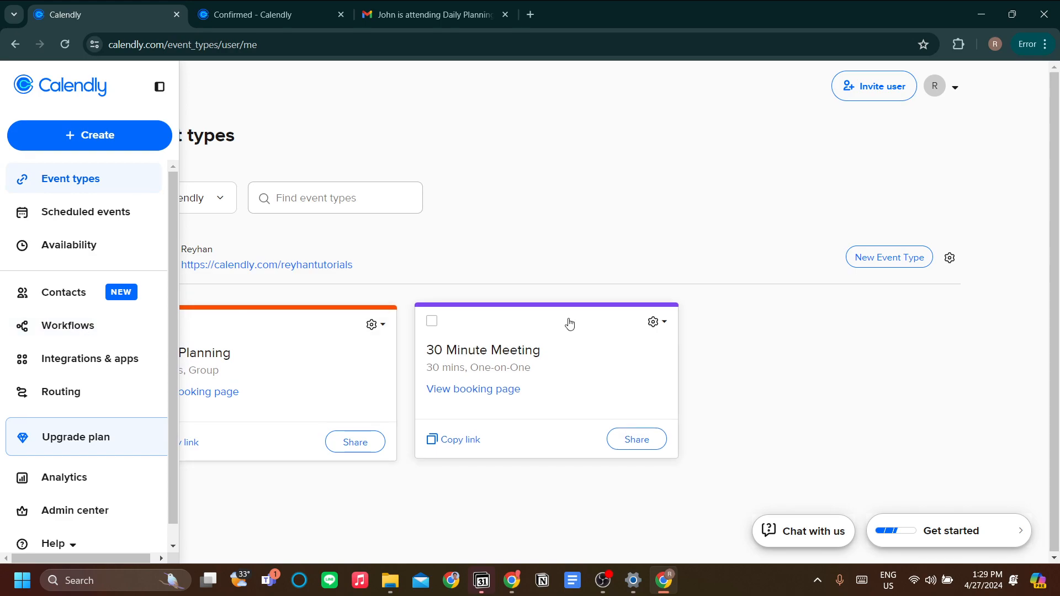
click(314, 352)
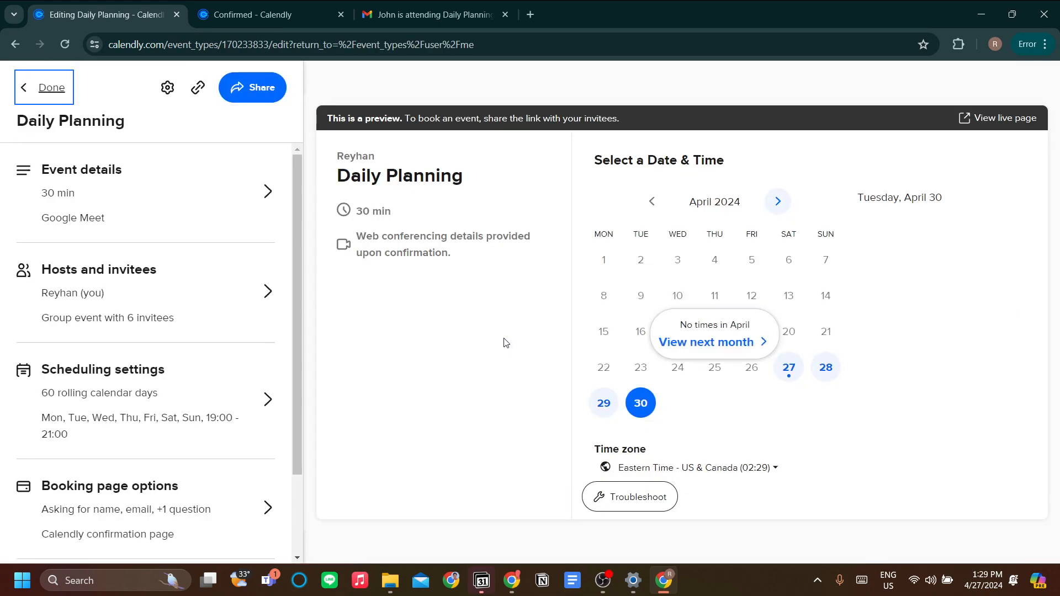
click(24, 92)
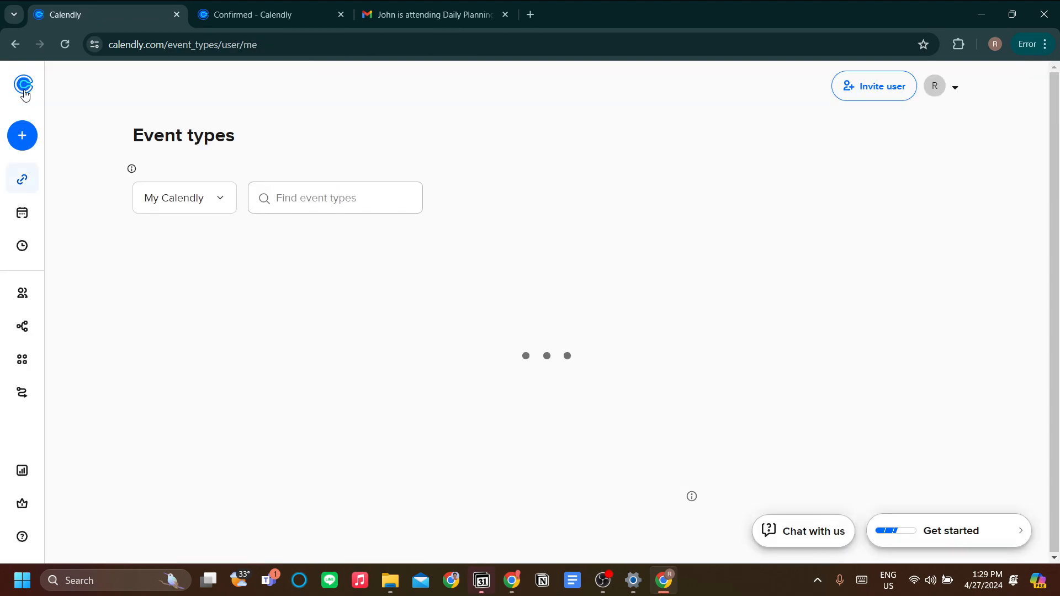
Open the scheduled events and examine the upcoming Daily Planning event's location, host and invitee details
mouse_move(26, 230)
click(53, 215)
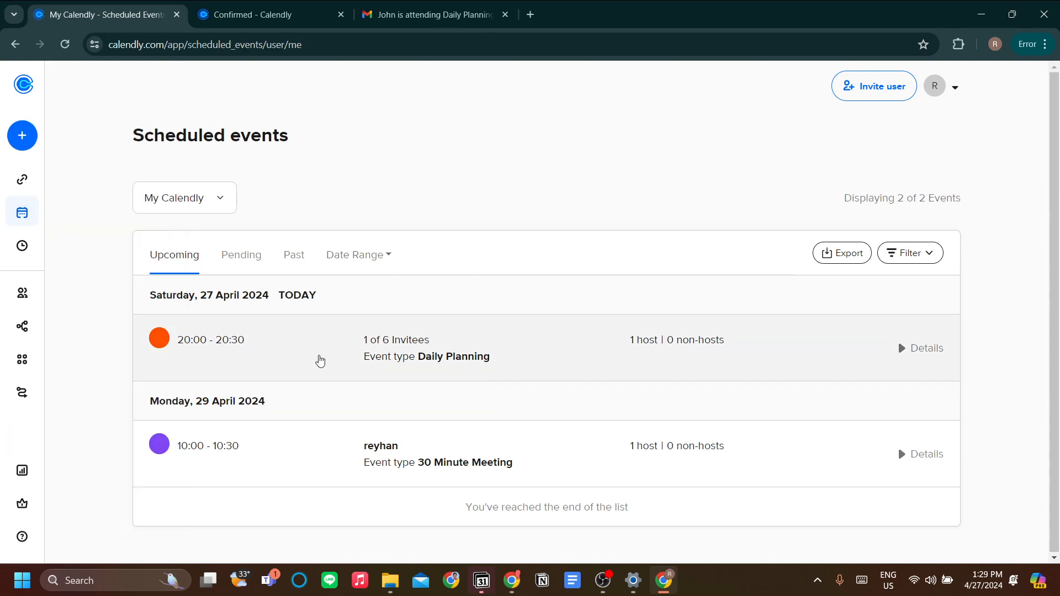
click(234, 203)
click(396, 194)
click(587, 356)
scroll(410, 389, down, 2)
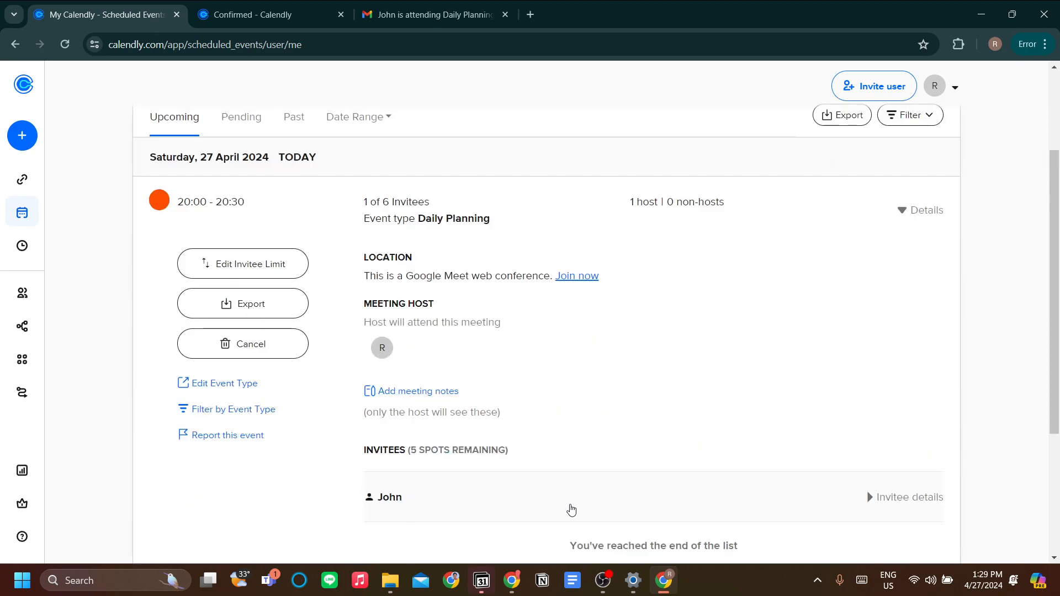
scroll(426, 503, up, 1)
scroll(468, 457, down, 2)
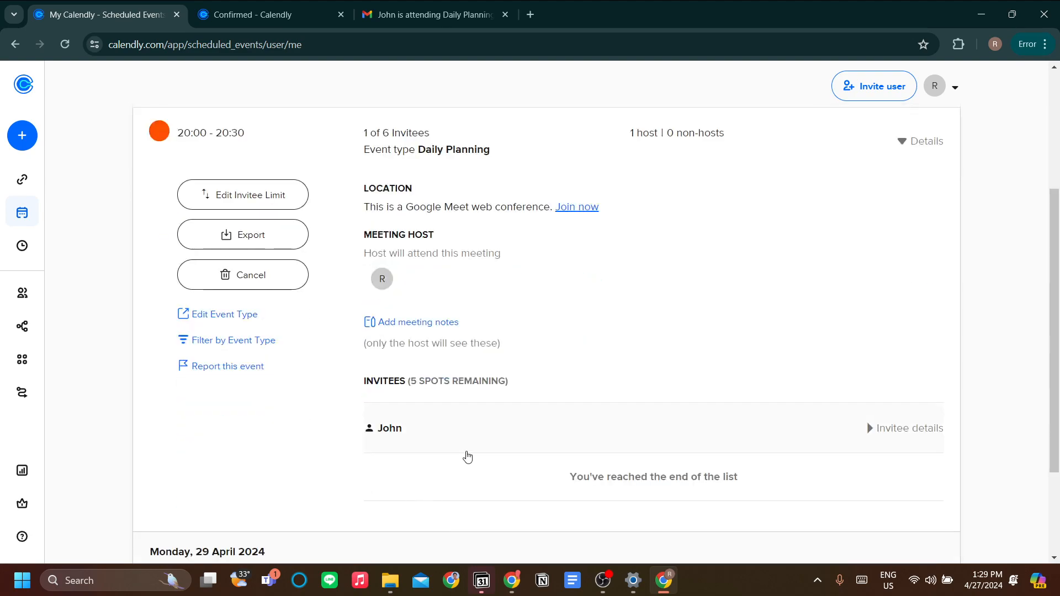
scroll(485, 460, up, 1)
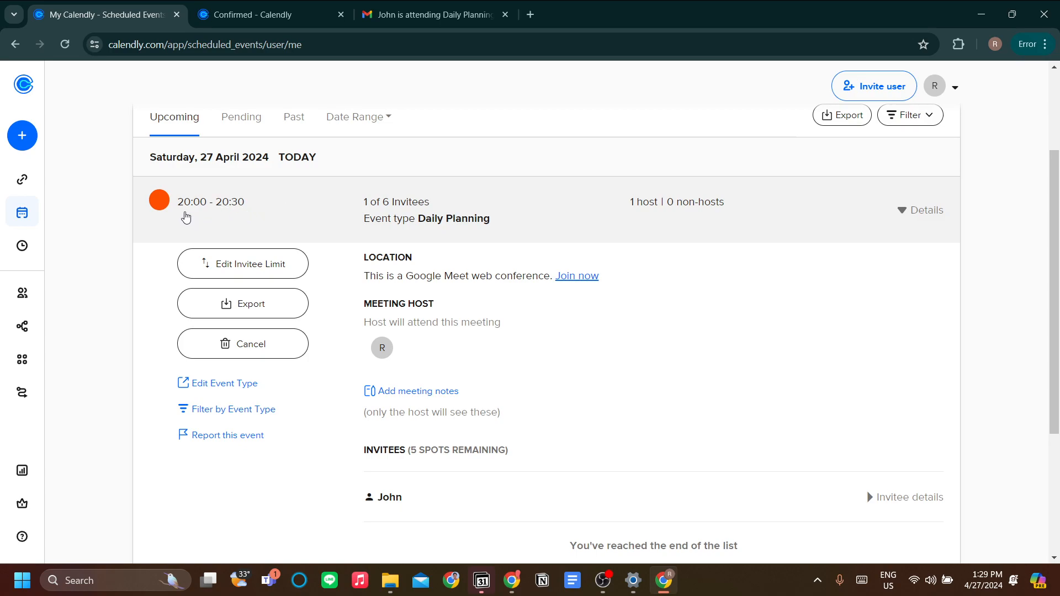
Browse the common workflows and start a new one from the Email reminder to invitee template
mouse_move(23, 215)
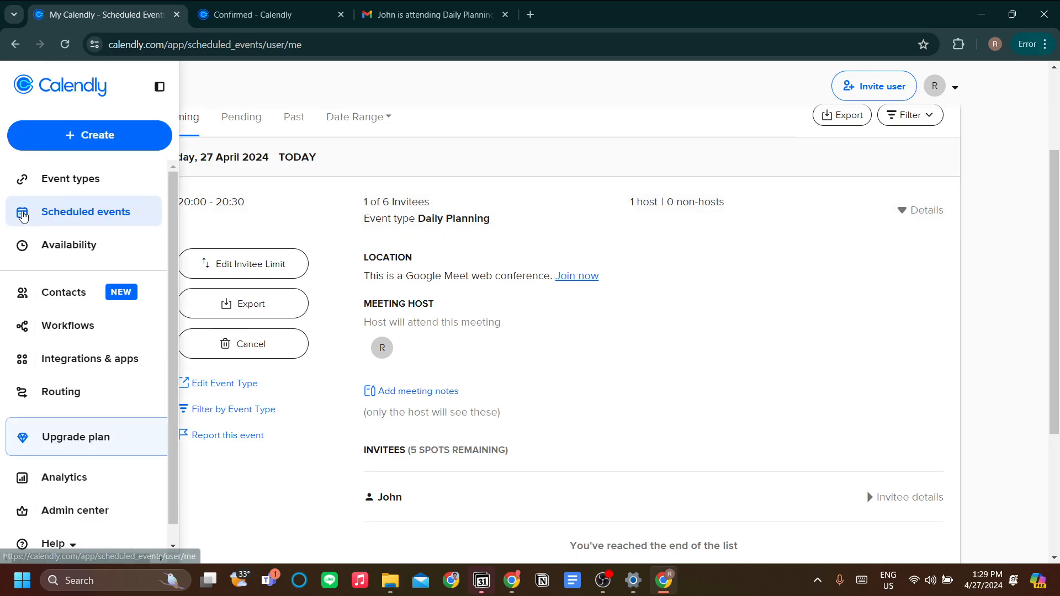
click(88, 330)
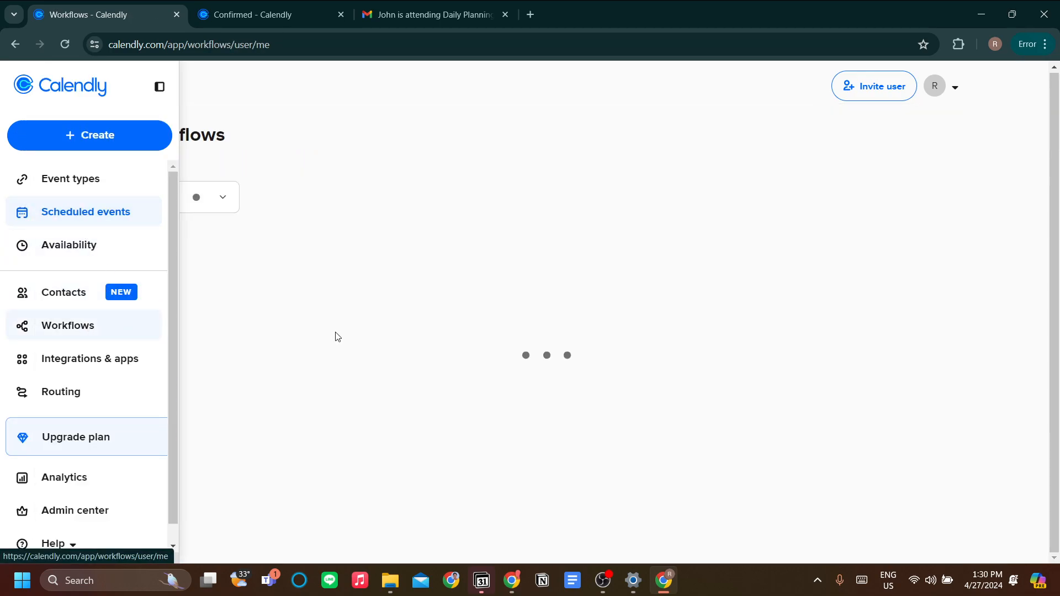
scroll(320, 309, down, 5)
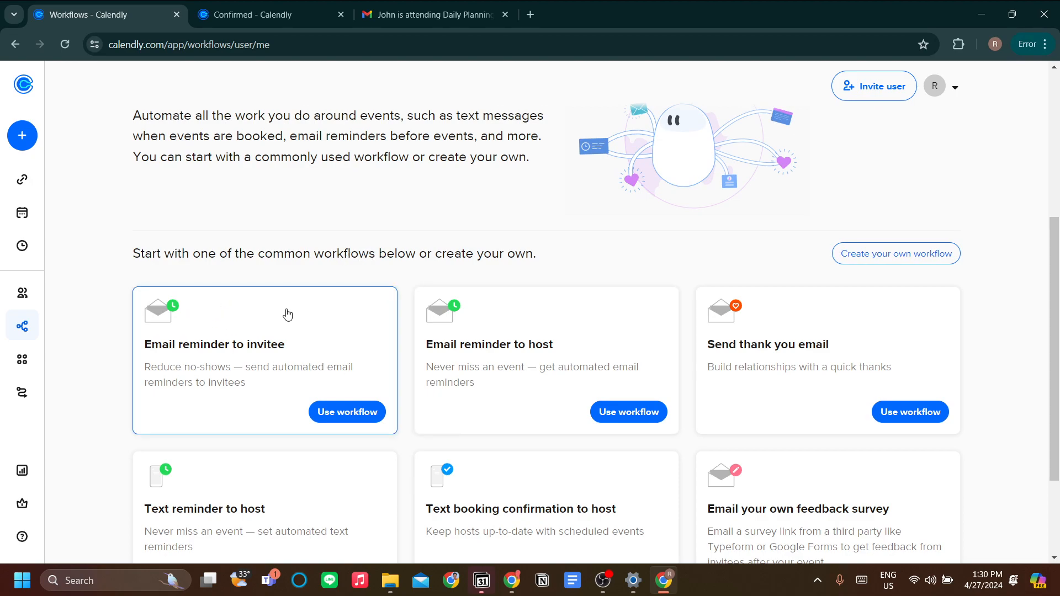
scroll(273, 314, down, 2)
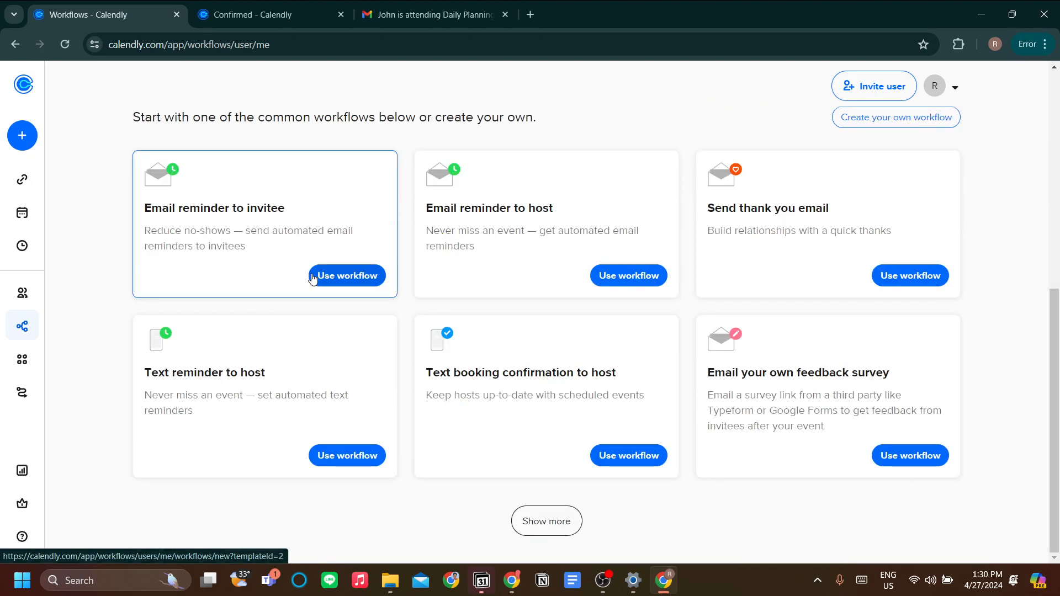
click(333, 282)
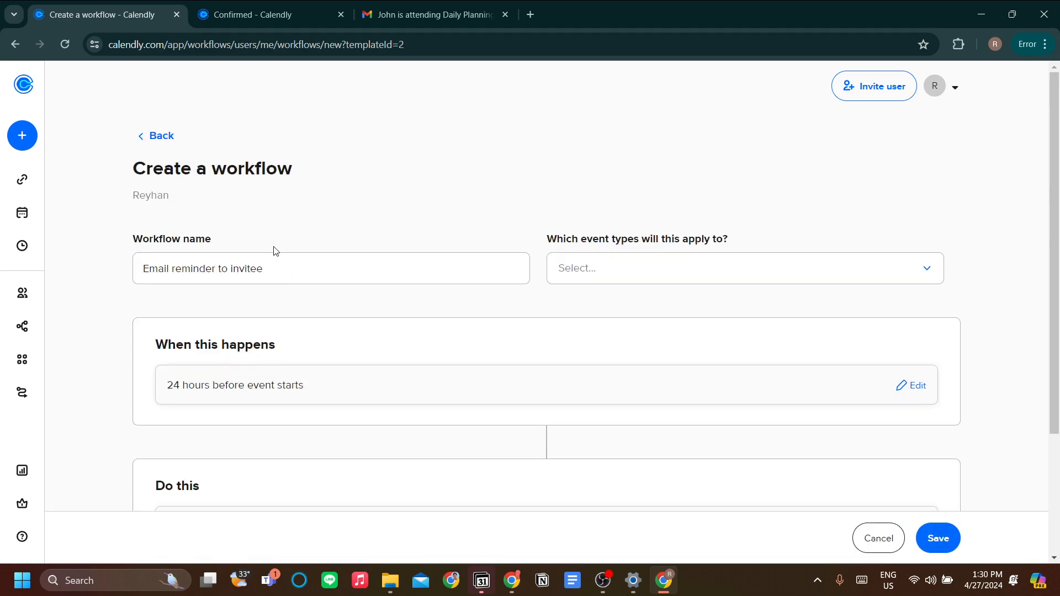
Keep the workflow name Email reminder to invitee and apply the workflow to the Daily Planning event type
click(285, 260)
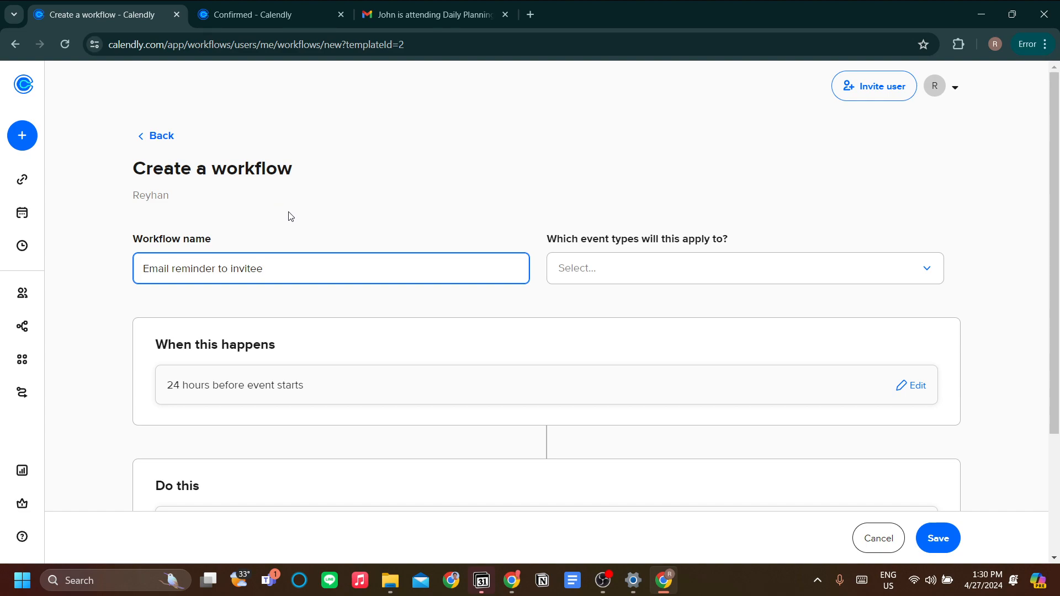
mouse_move(36, 272)
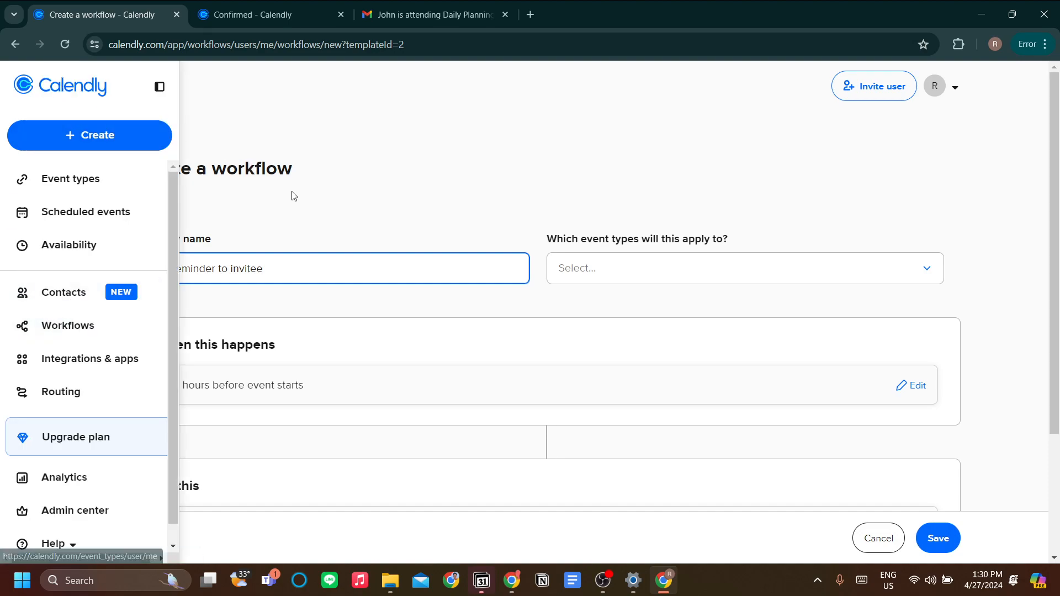
triple_click(316, 273)
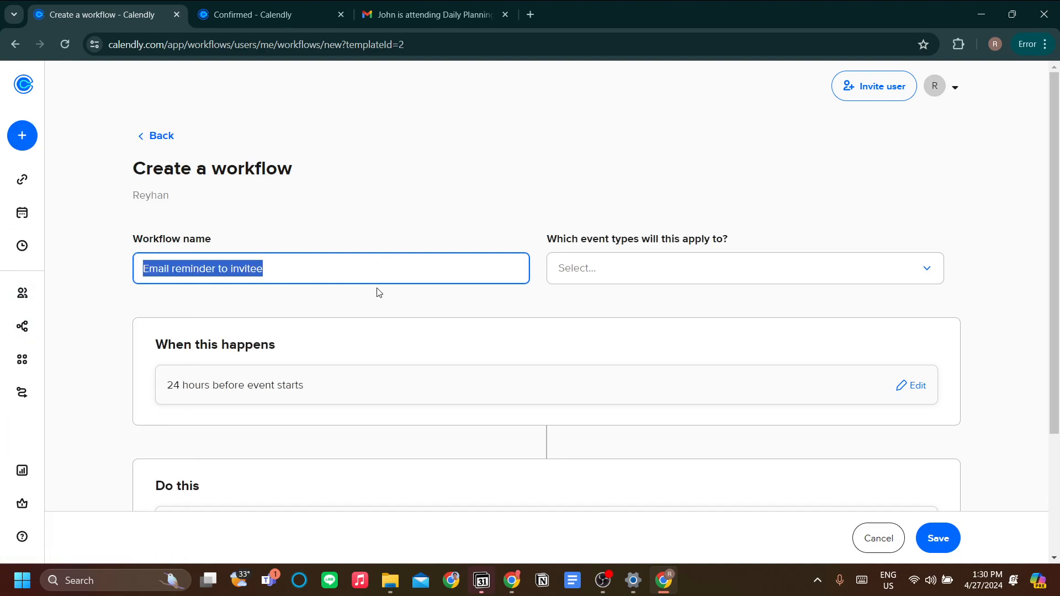
click(317, 270)
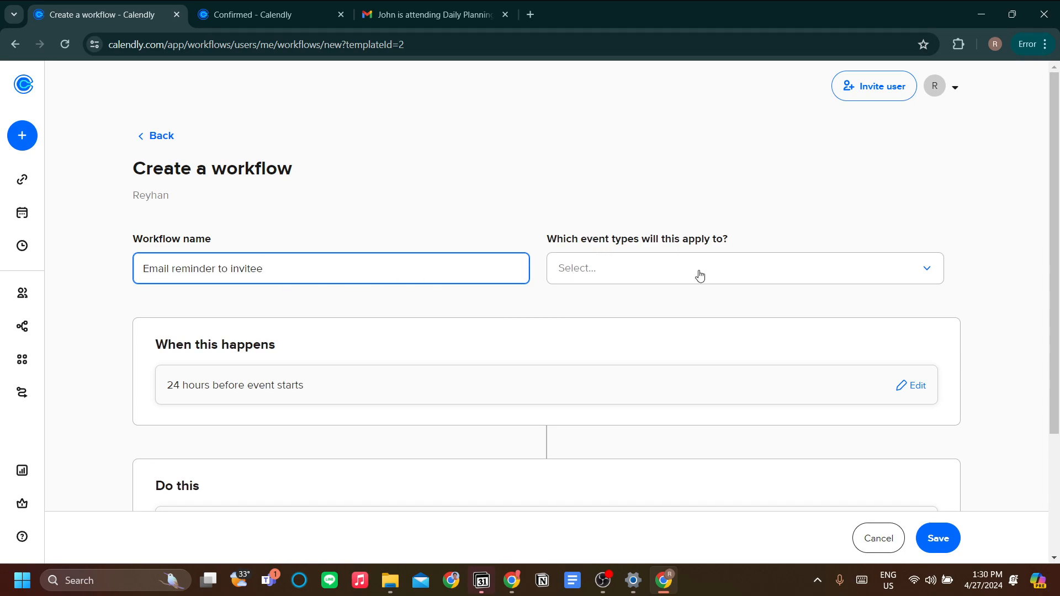
click(681, 276)
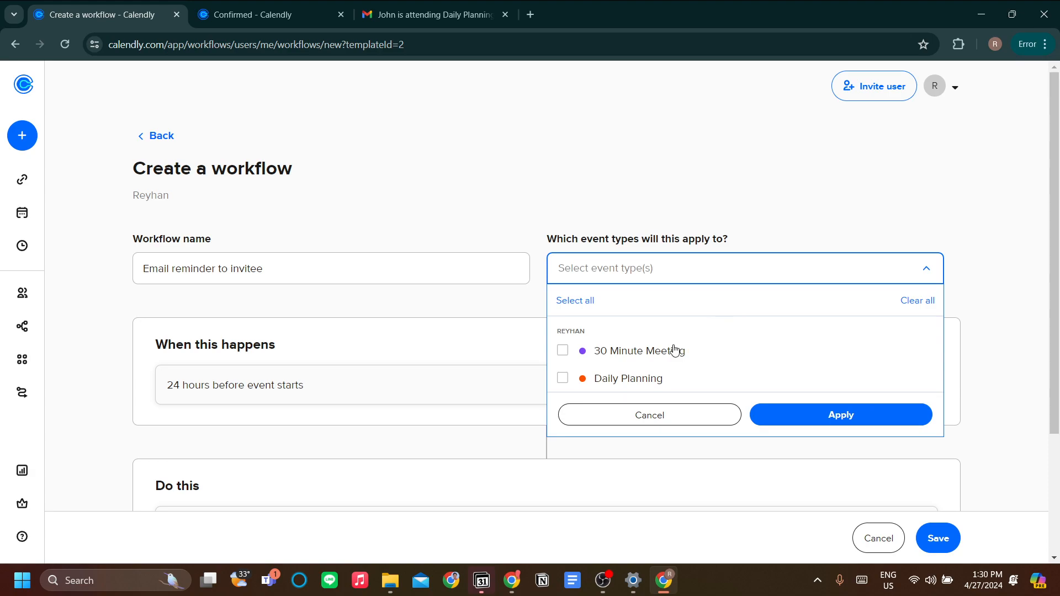
click(563, 379)
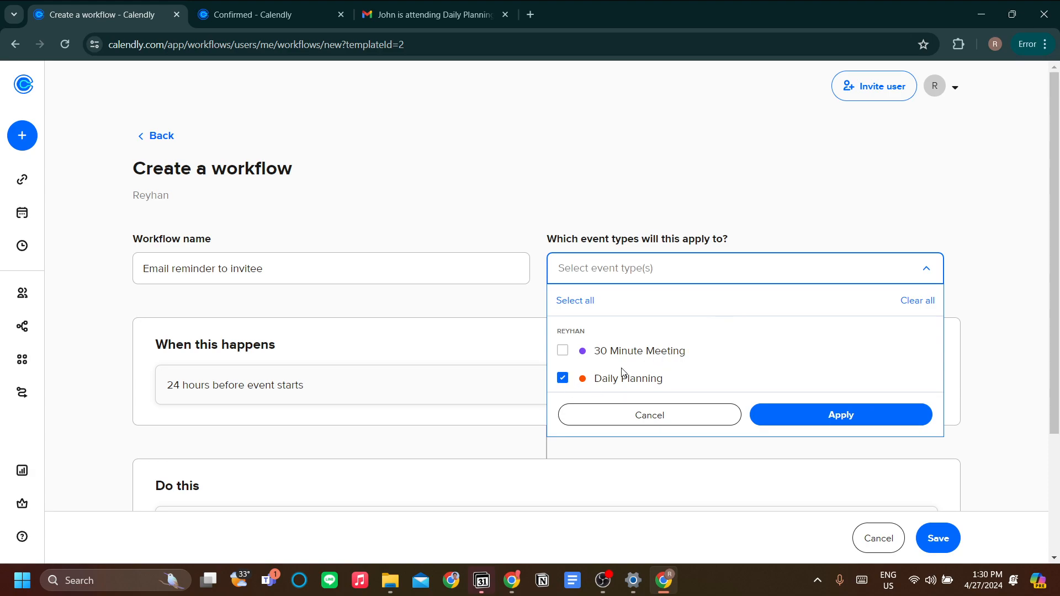
click(861, 429)
Check the workflow's trigger settings and keep the timing at 24 hours before event starts
scroll(473, 324, down, 3)
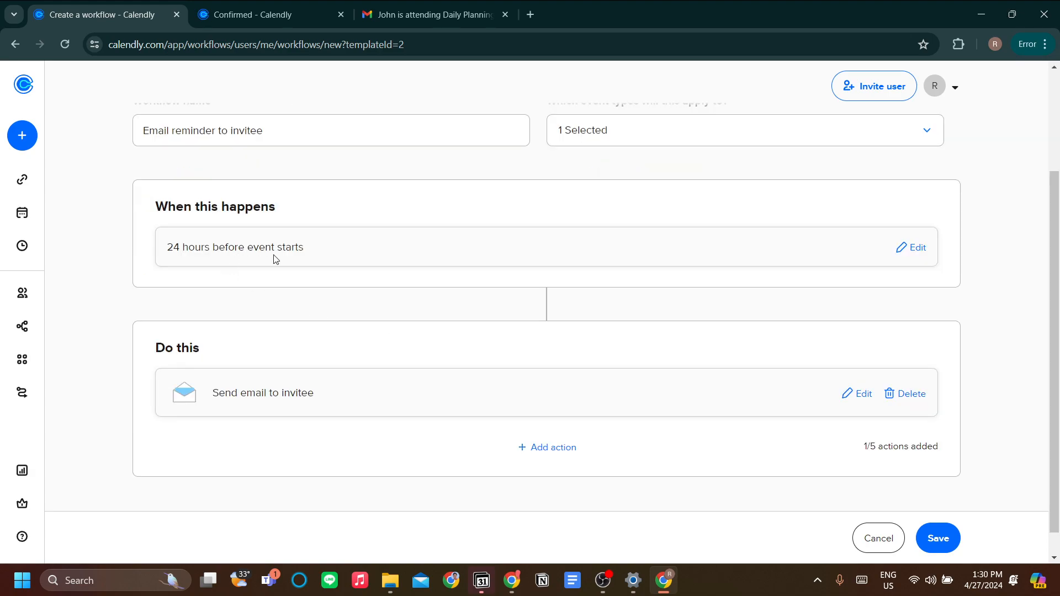
scroll(274, 260, up, 1)
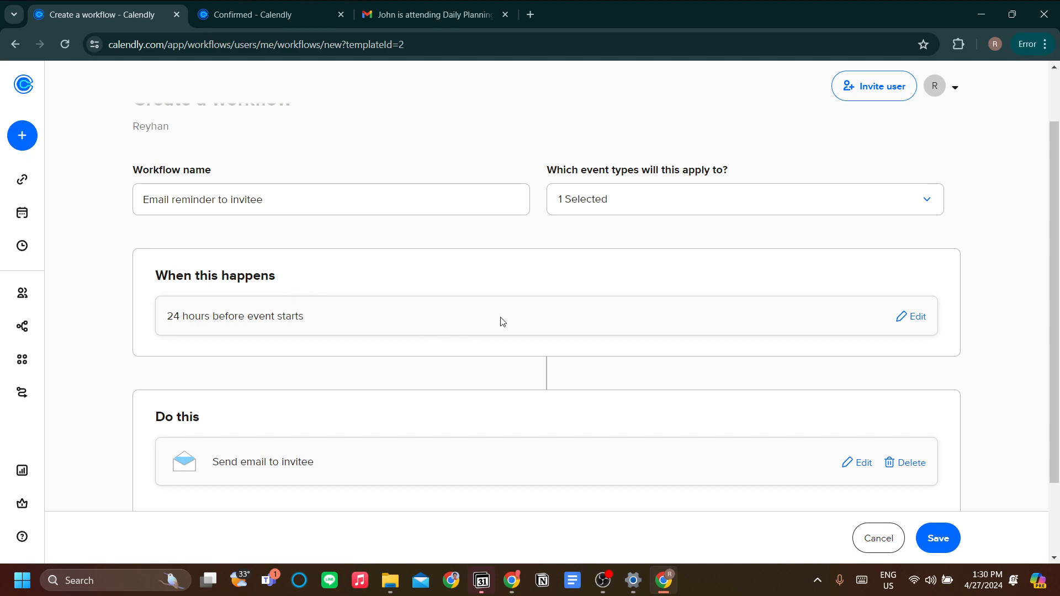
drag(168, 315, 355, 312)
click(394, 317)
click(913, 319)
click(461, 271)
click(537, 174)
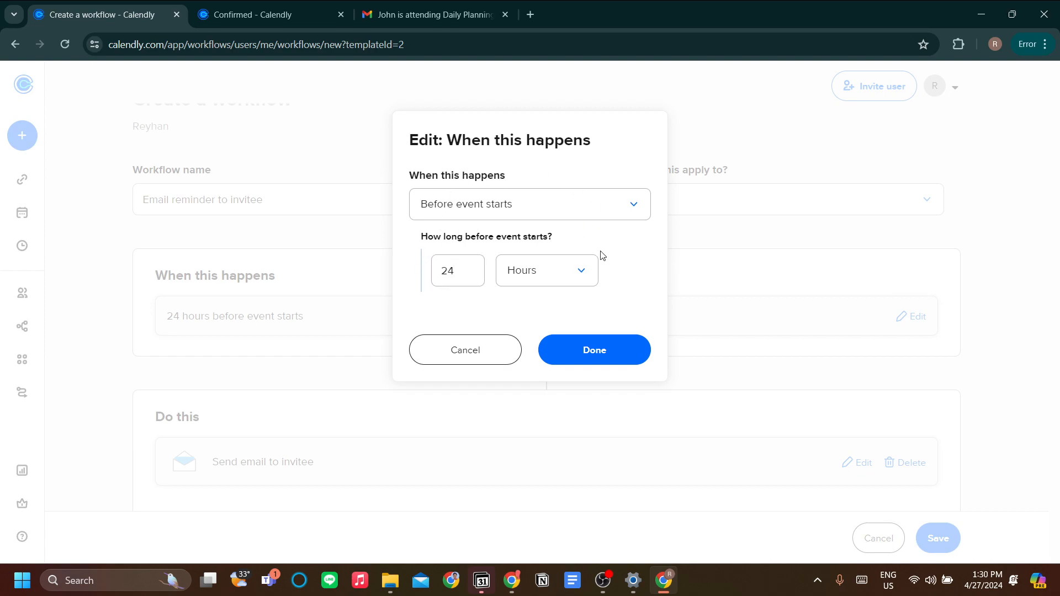
click(615, 350)
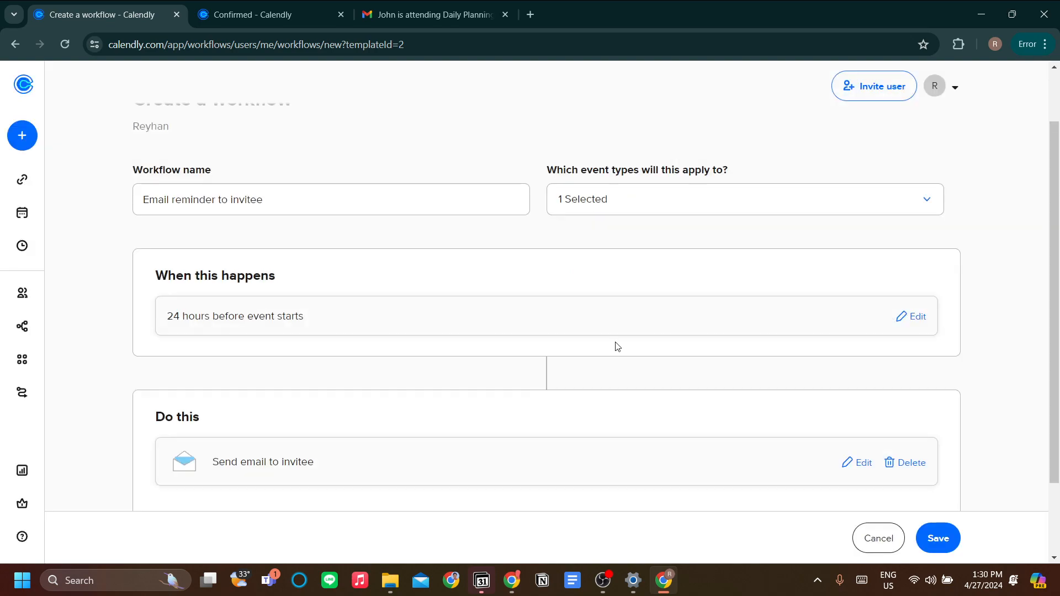
scroll(883, 359, down, 2)
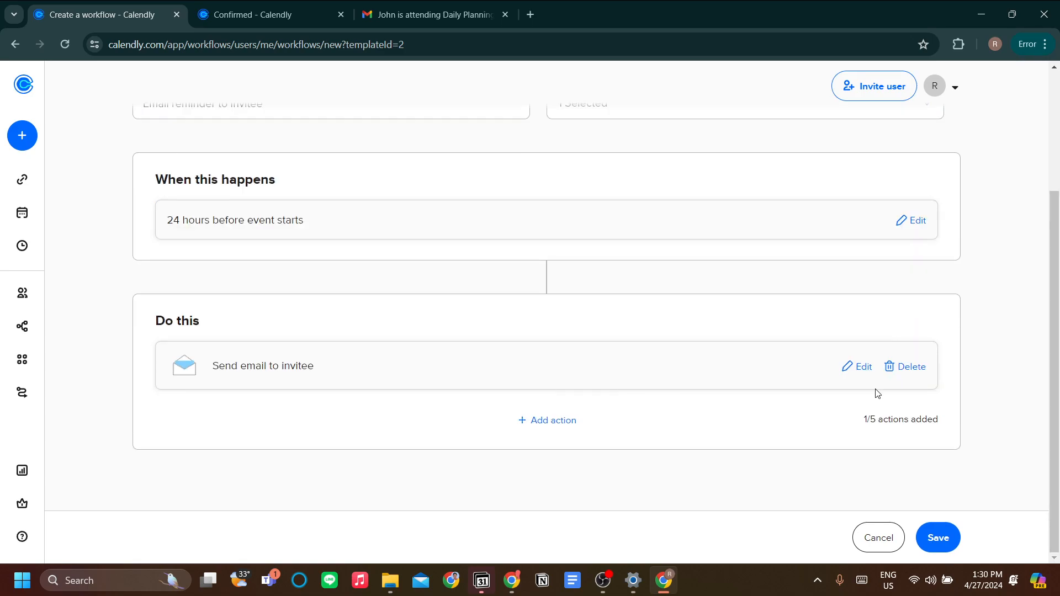
Review the sender, Reminder template, subject and body of the Send email to invitee action and accept them as they are
click(859, 372)
scroll(515, 296, down, 3)
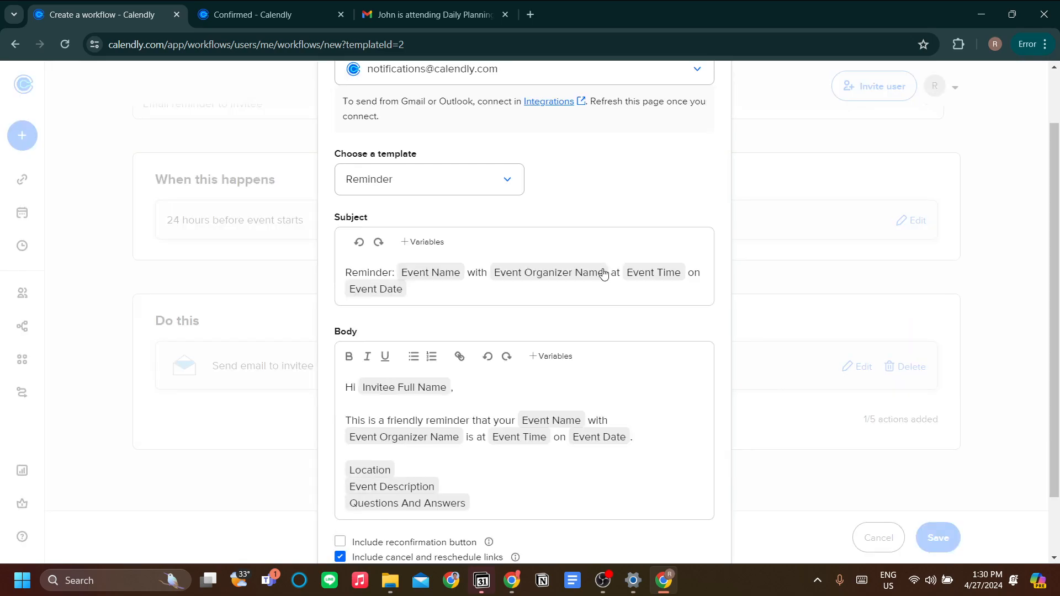
scroll(361, 341, up, 3)
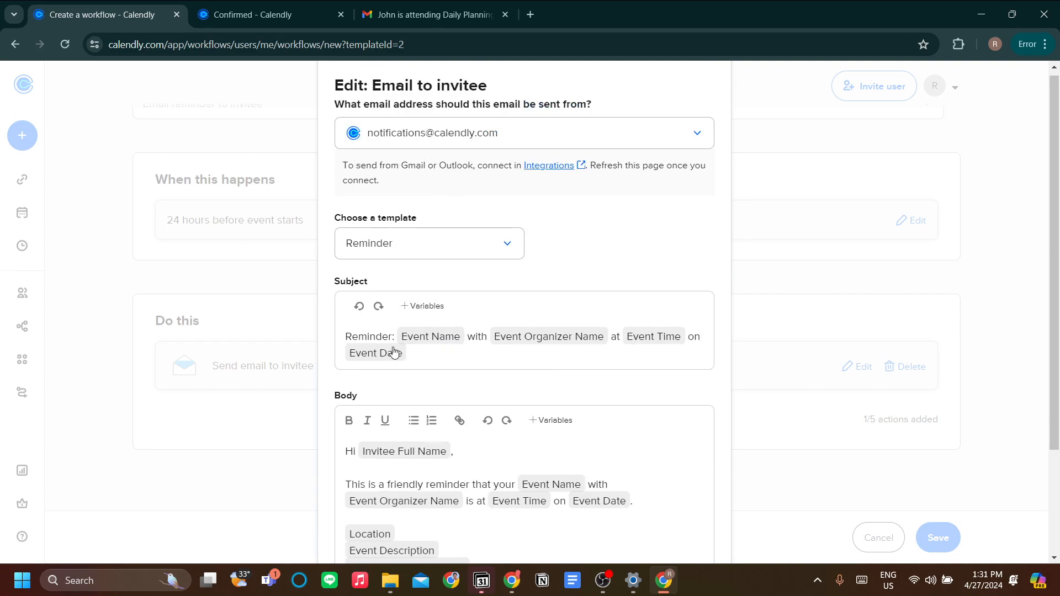
drag(489, 341, 687, 344)
click(689, 351)
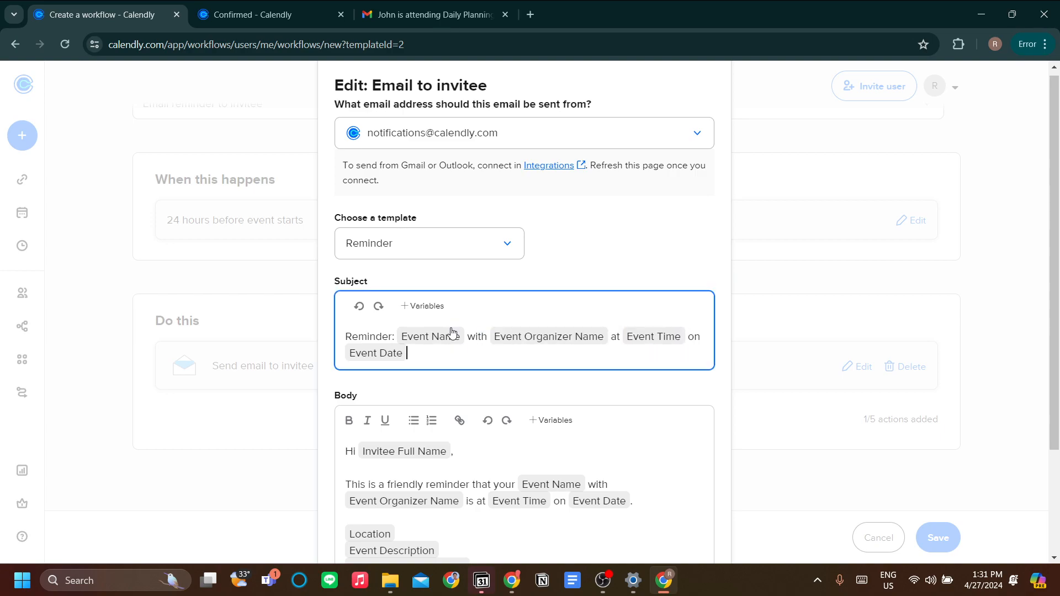
scroll(451, 334, down, 2)
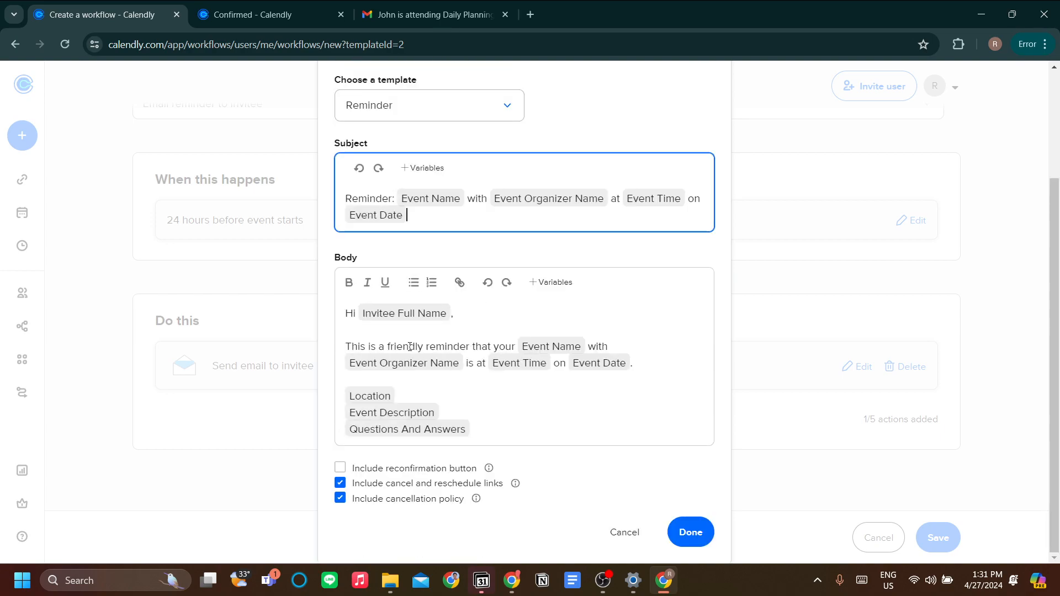
click(392, 321)
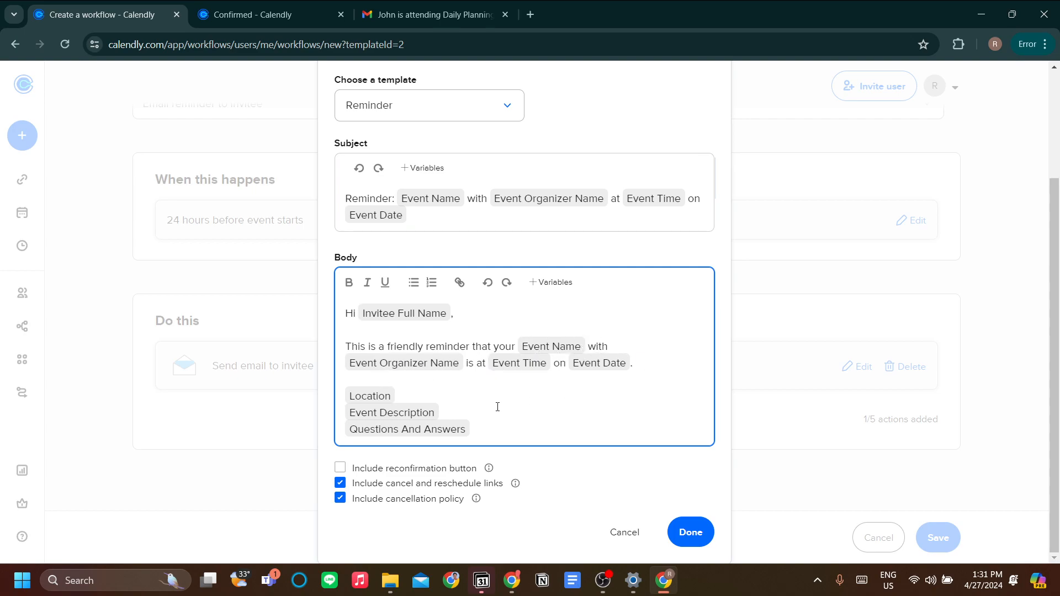
scroll(552, 400, up, 3)
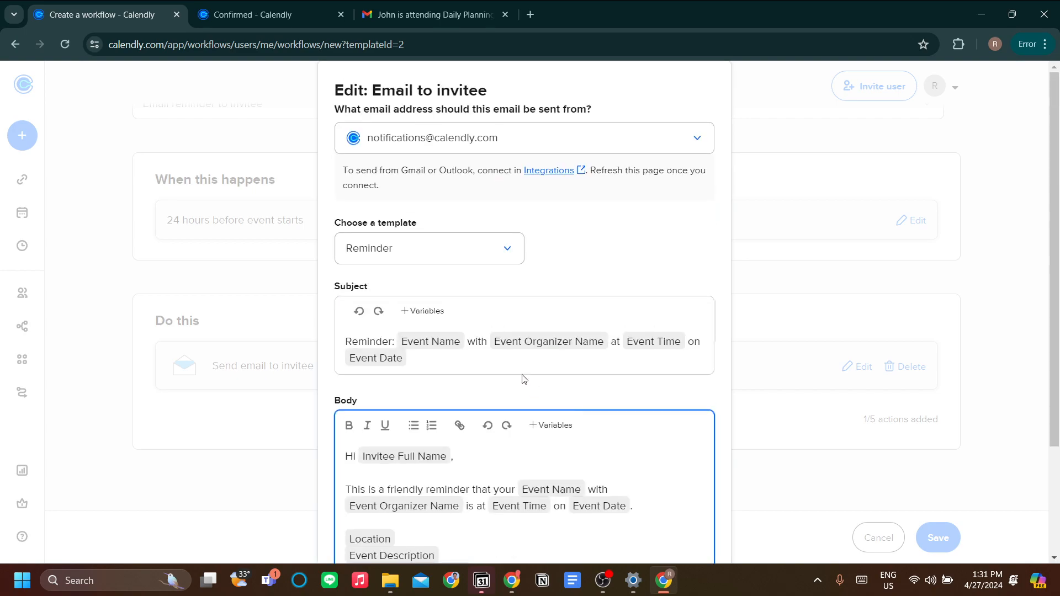
scroll(795, 323, down, 3)
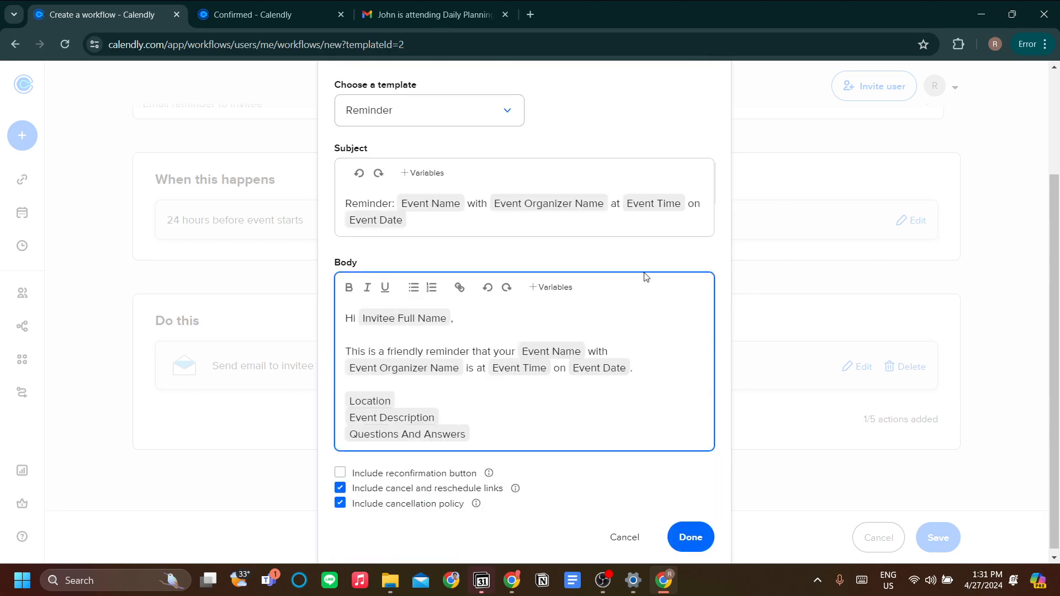
click(691, 531)
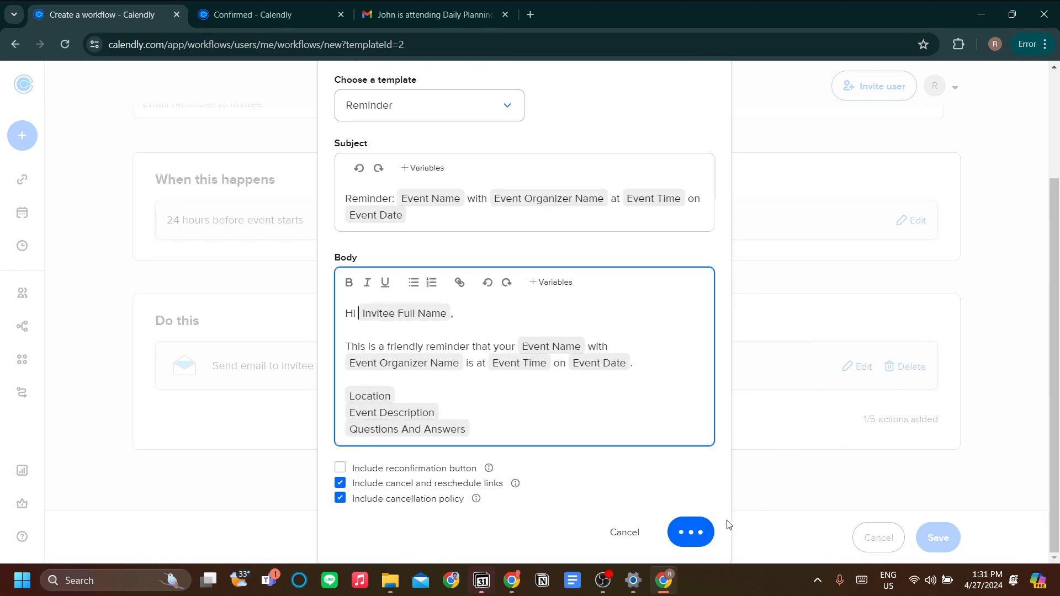
Change the workflow's trigger timing to 24 days before event starts
scroll(684, 342, up, 3)
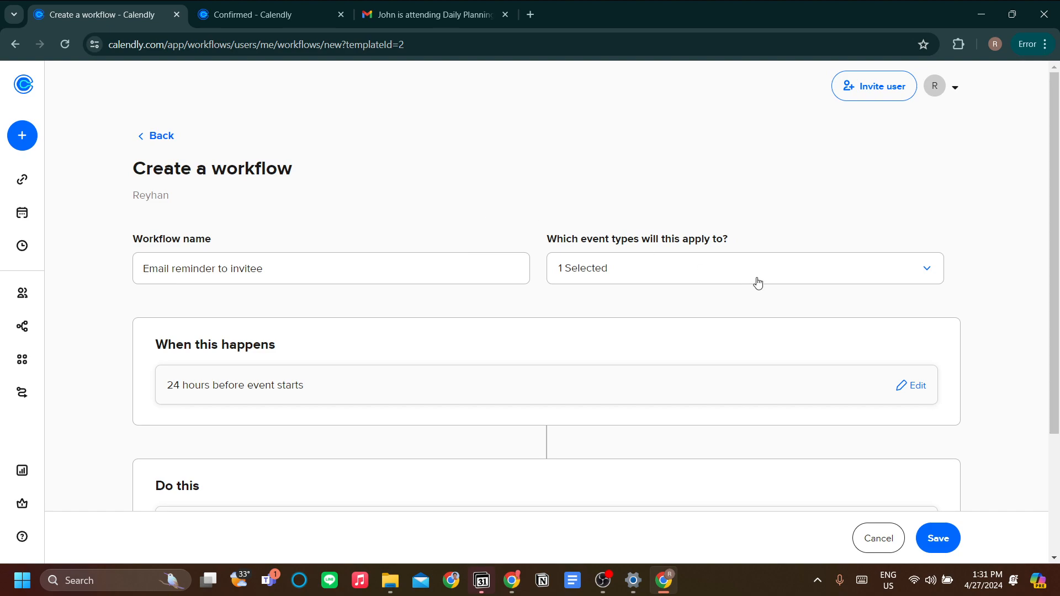
scroll(756, 372, down, 1)
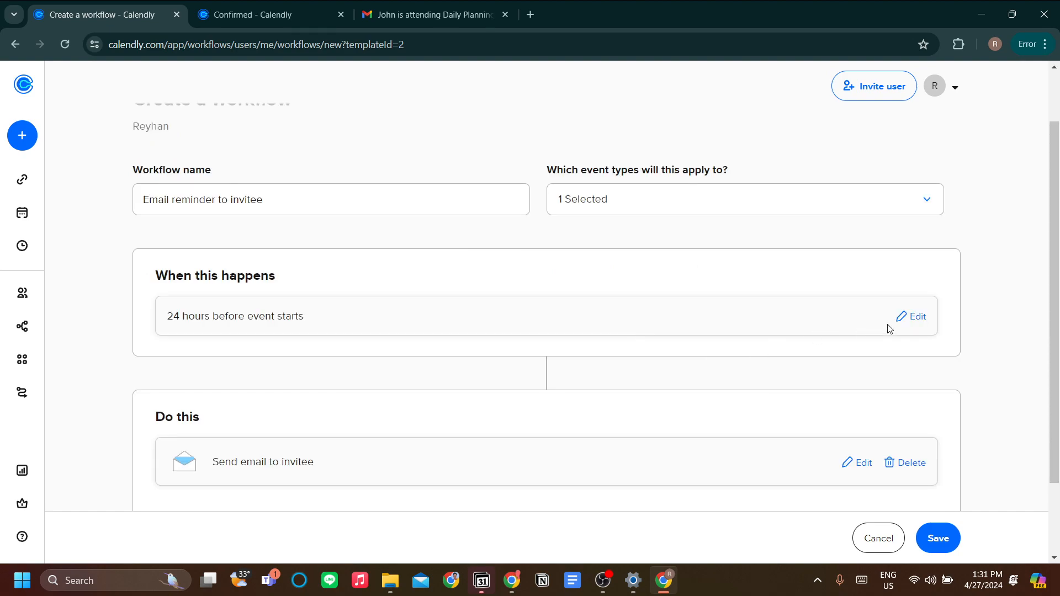
click(911, 317)
click(550, 284)
click(520, 358)
click(568, 283)
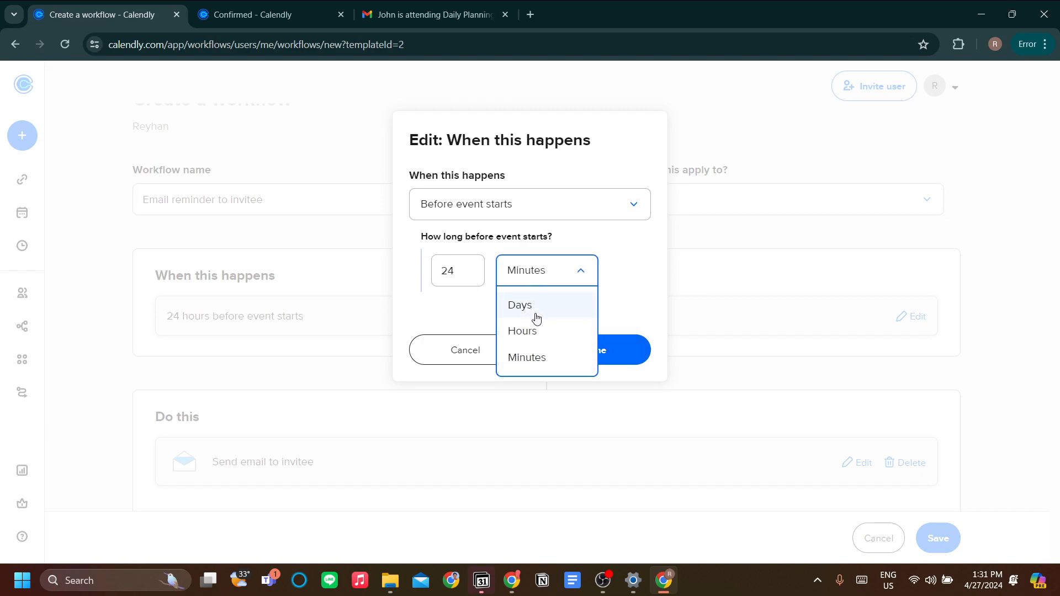
click(533, 311)
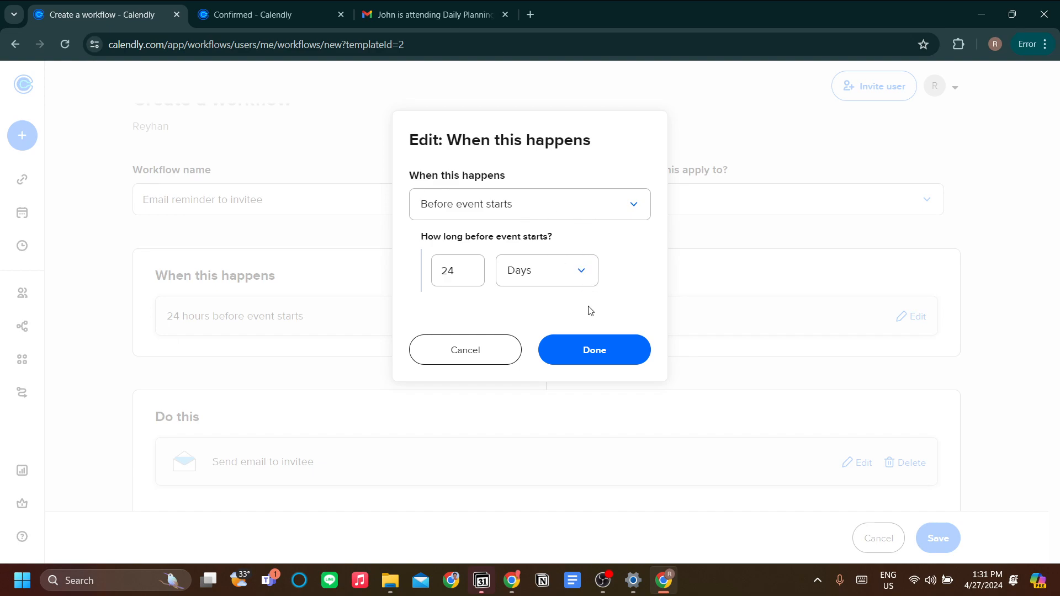
click(594, 351)
Check the workflow's name, event type, trigger and action, and save the workflow
scroll(327, 253, up, 1)
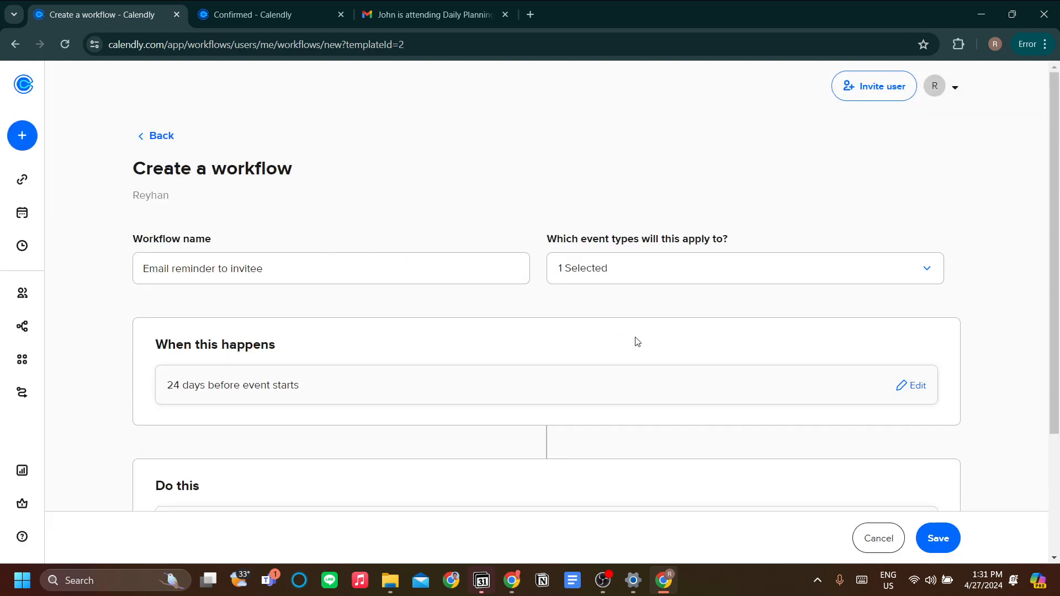
scroll(629, 345, down, 3)
scroll(798, 458, up, 2)
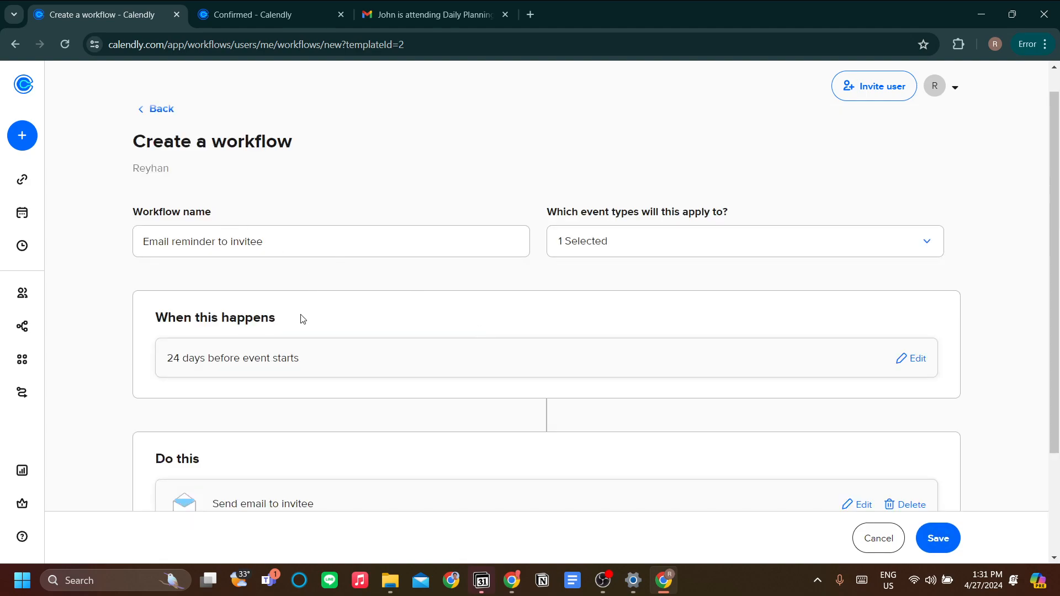
scroll(727, 324, down, 3)
scroll(735, 347, up, 3)
scroll(920, 480, down, 3)
click(938, 537)
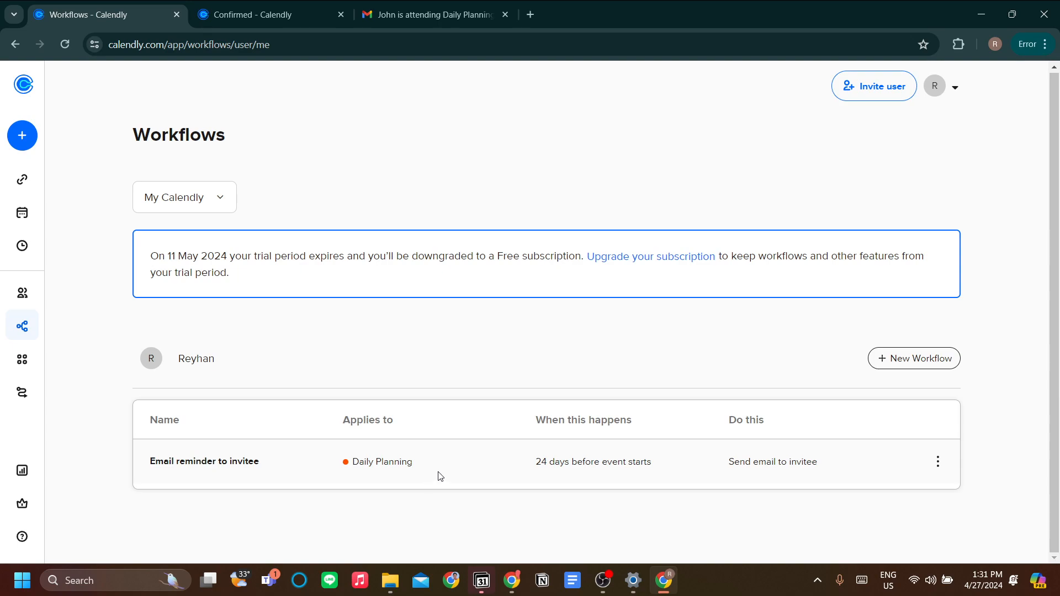
Check the options available for the saved Email reminder to invitee workflow and view the templates for adding a new workflow
click(939, 474)
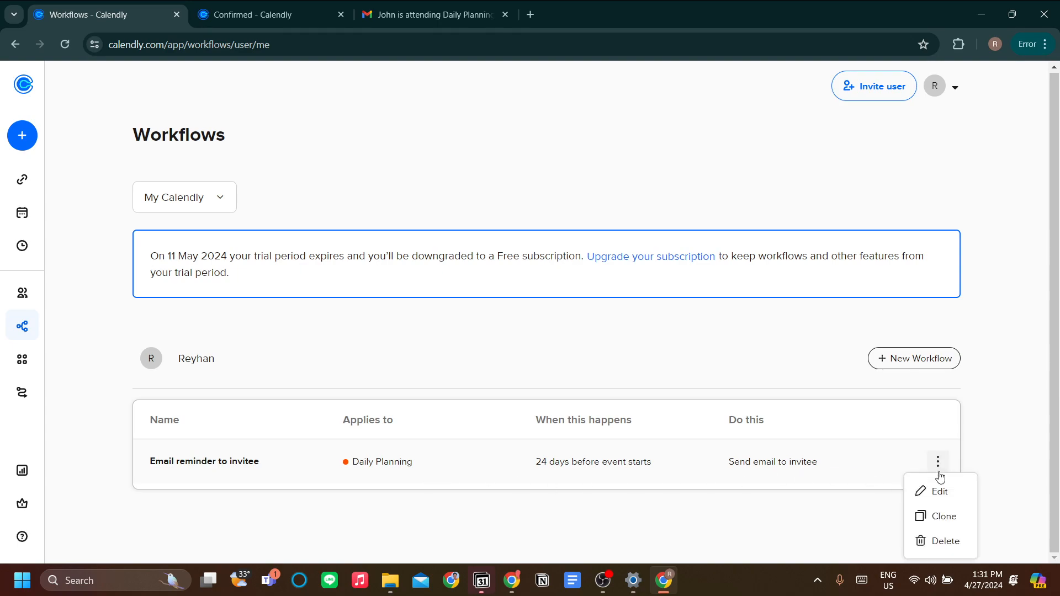
click(977, 471)
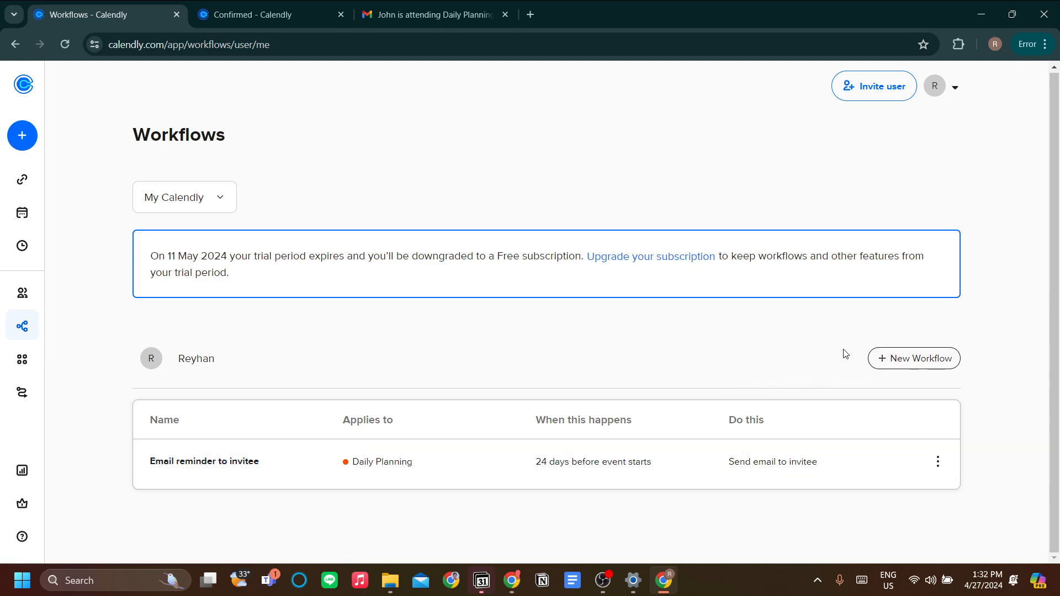
click(887, 360)
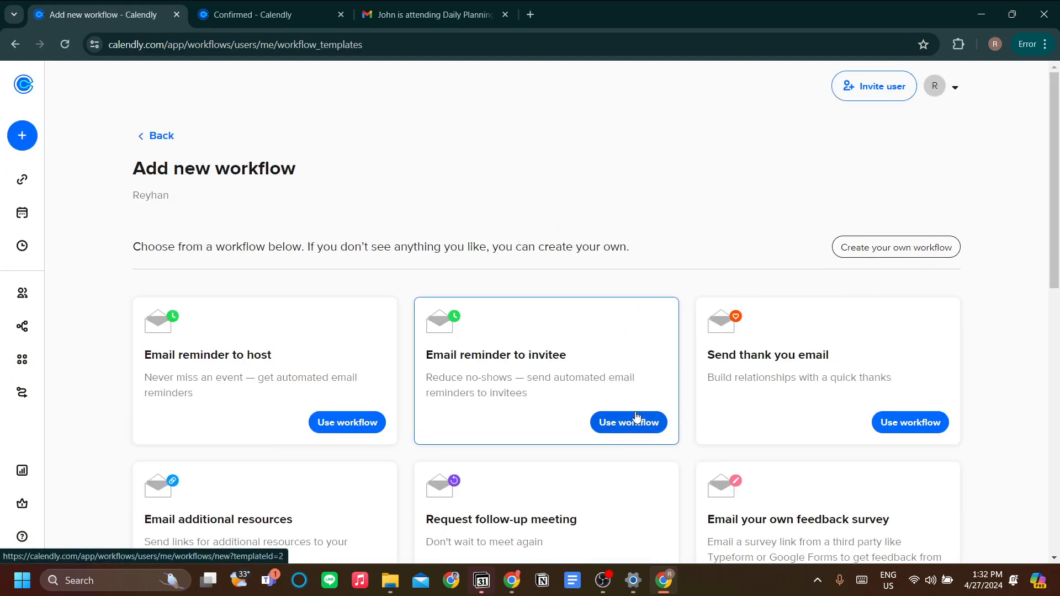
mouse_move(23, 181)
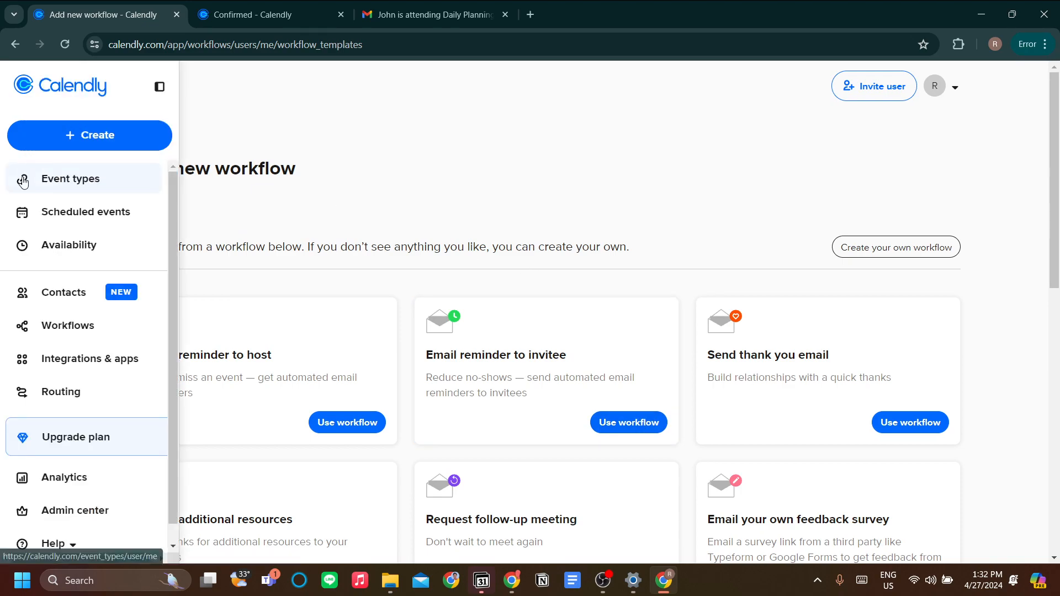